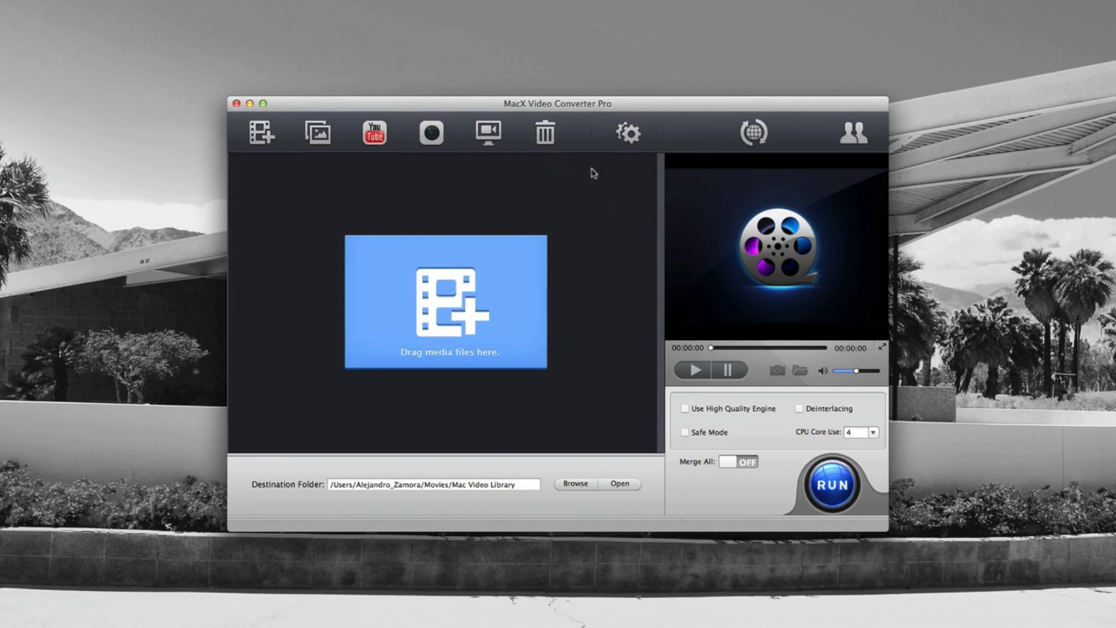
Review the preferences for audio language, post-conversion actions, update frequency and save folders, and close them without changing any settings
click(620, 142)
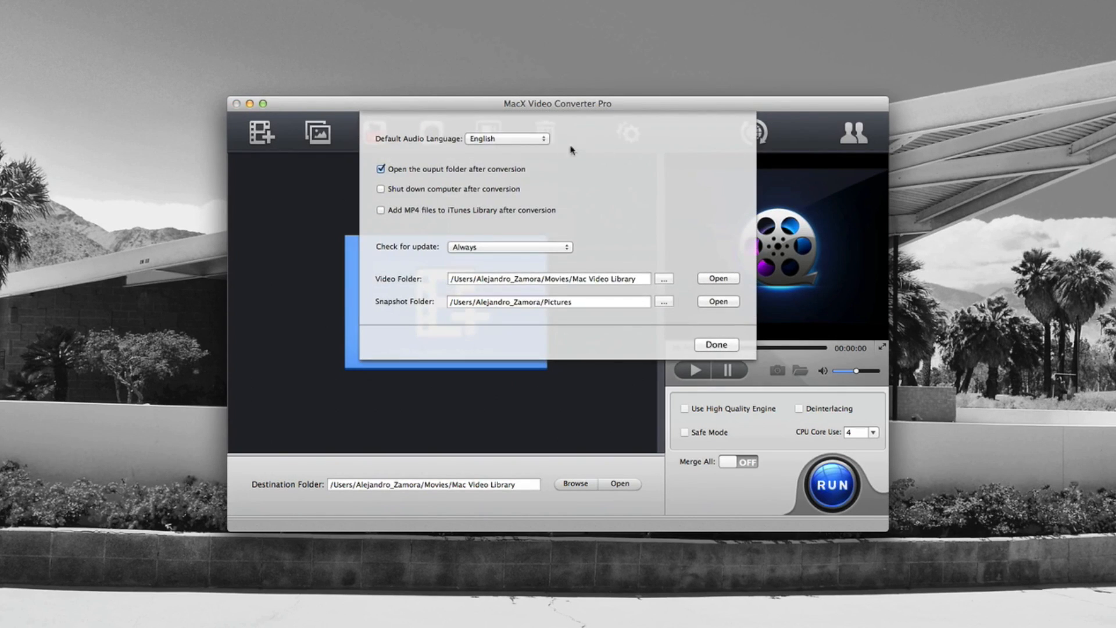
click(510, 144)
click(614, 145)
click(382, 190)
click(480, 249)
click(481, 250)
click(481, 249)
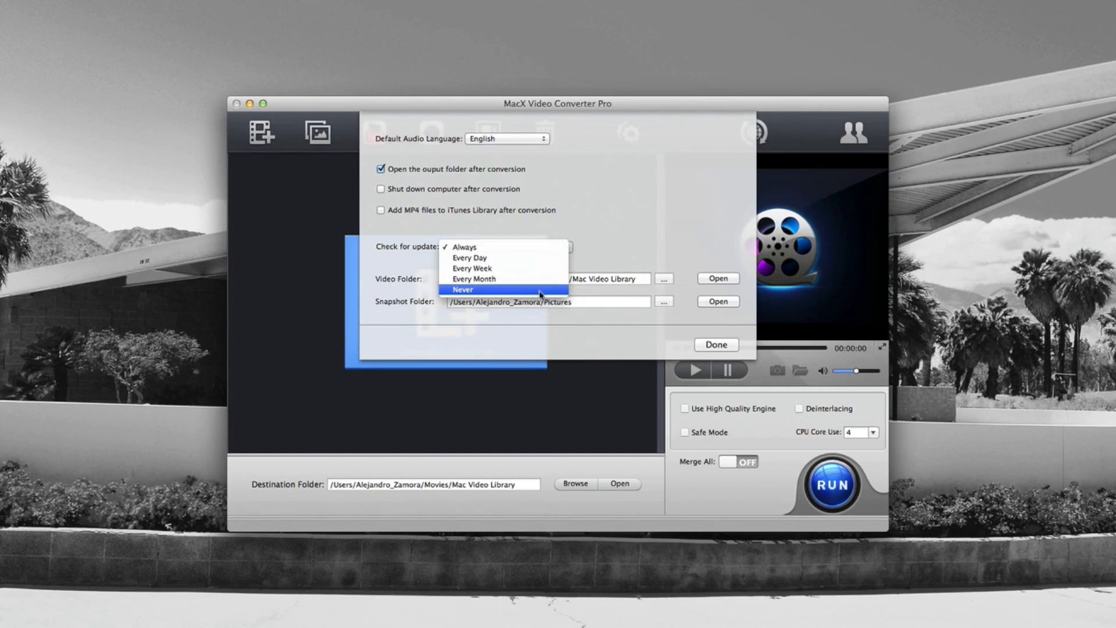
click(477, 251)
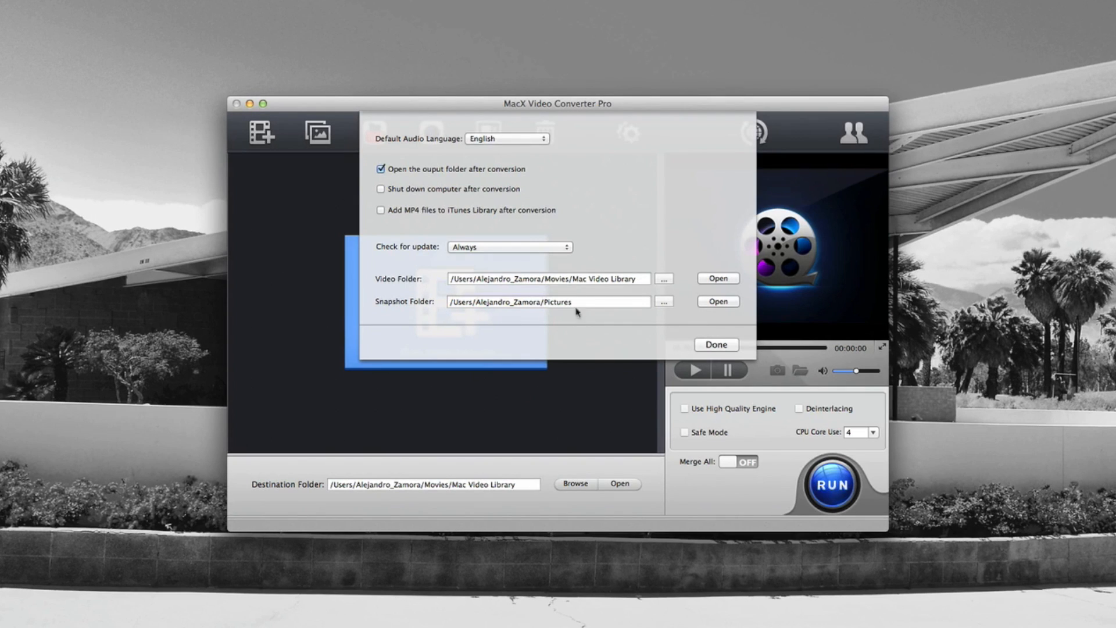
click(717, 344)
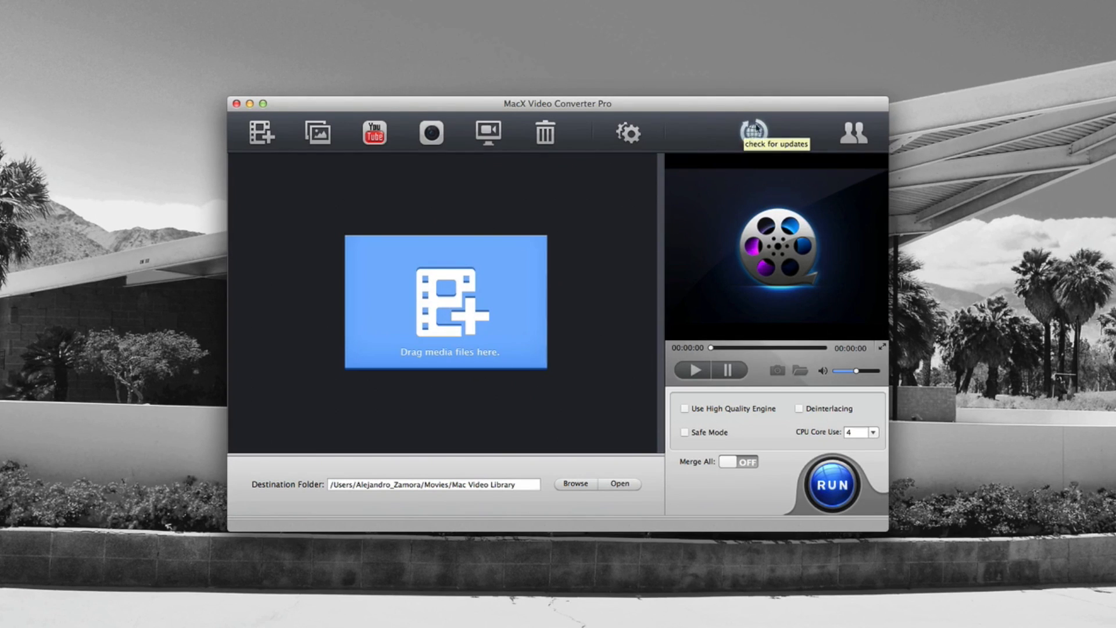
Check for program updates and view the version and registration information, closing both dialogs
click(756, 131)
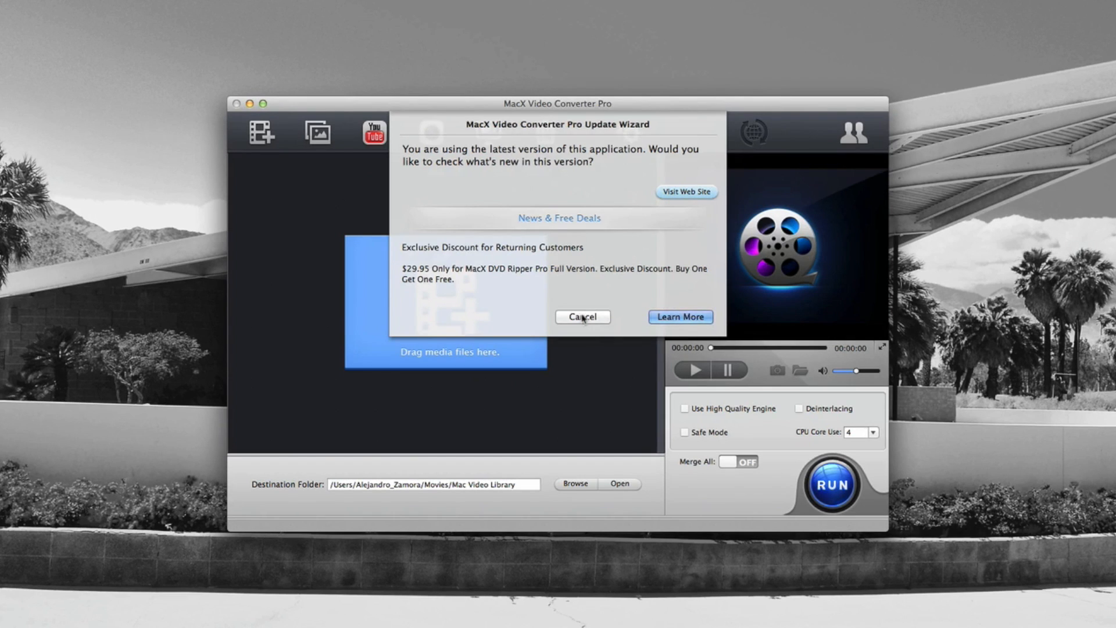
click(582, 317)
click(855, 133)
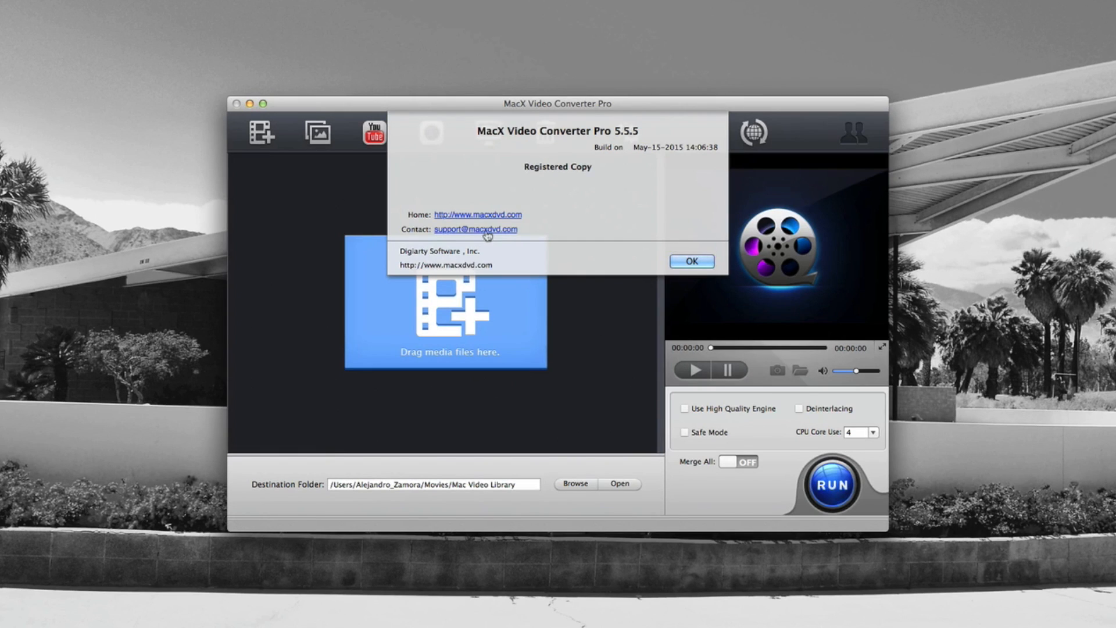
click(687, 261)
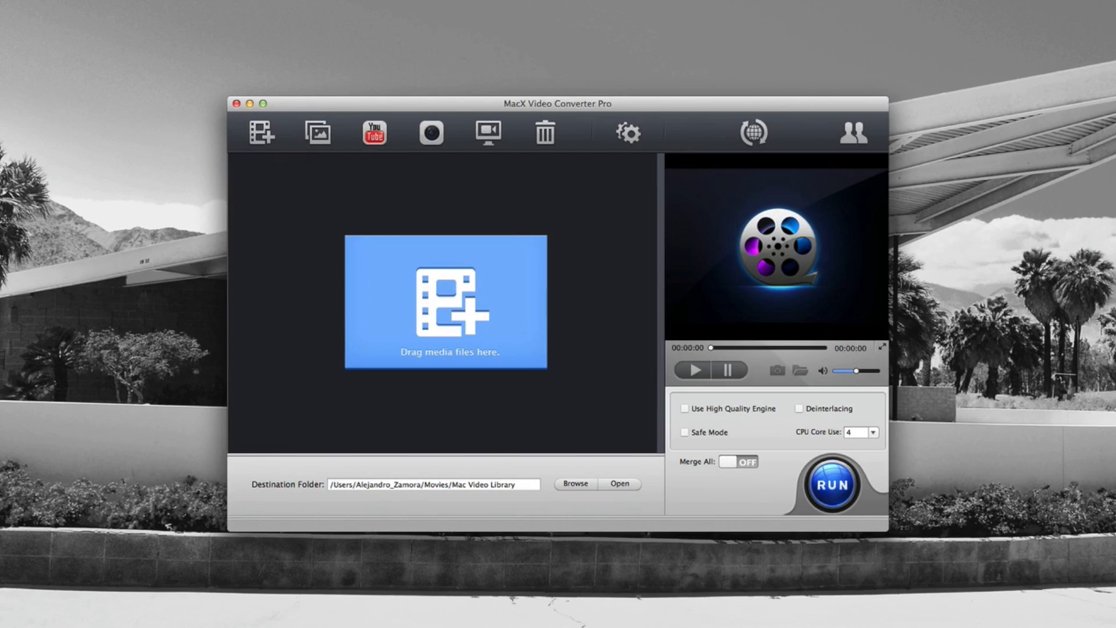
Add the Hoop Dancer video from the desktop to the conversion list
drag(1026, 1, 178, 22)
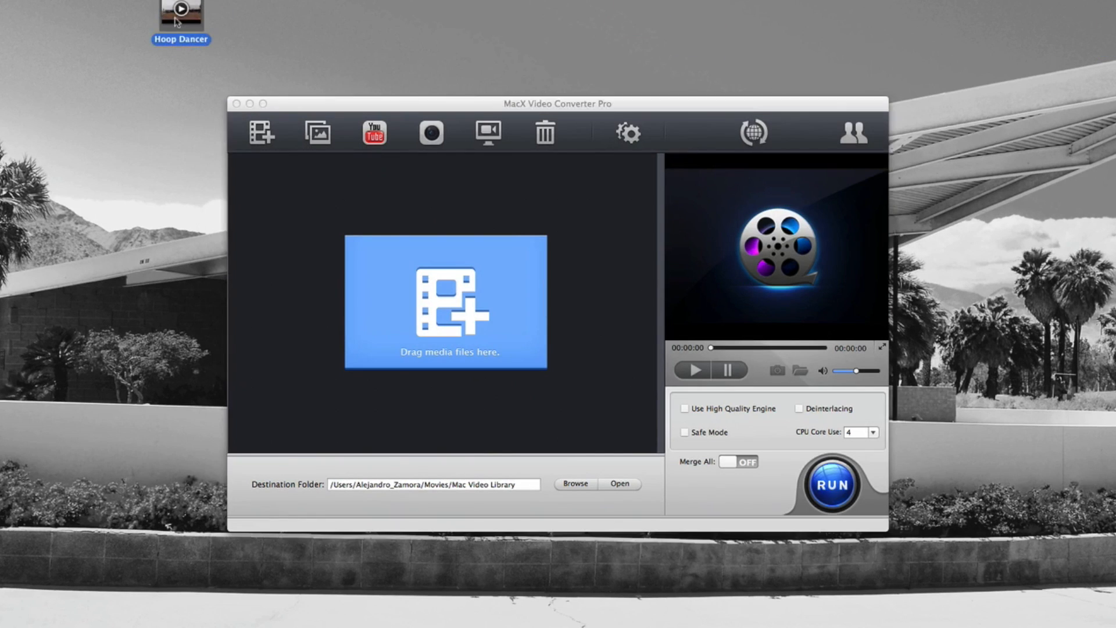
click(262, 132)
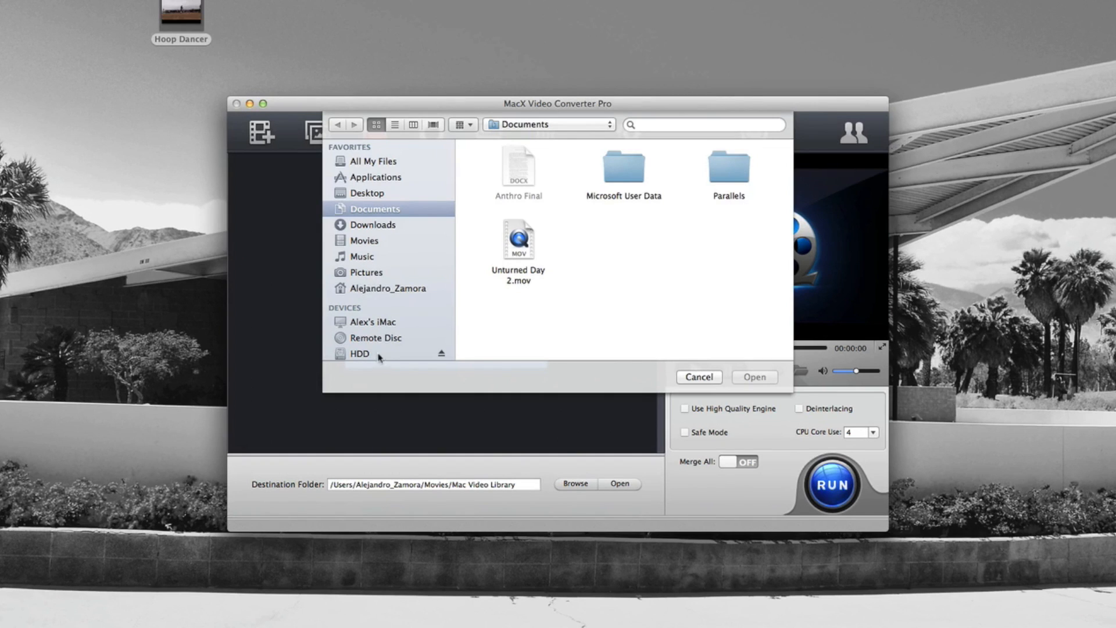
click(681, 376)
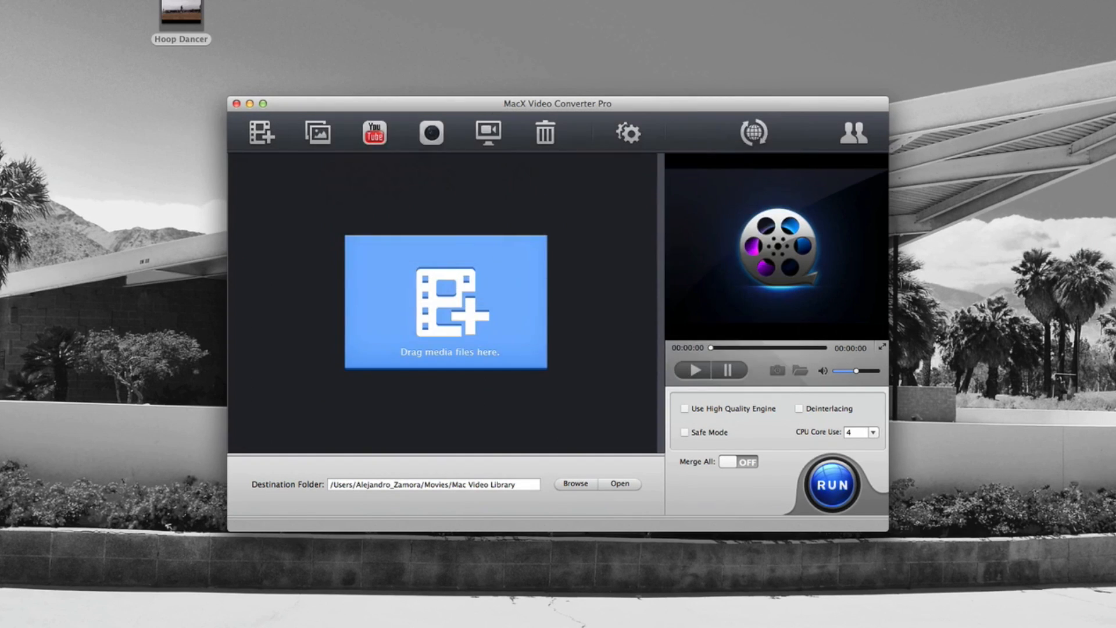
drag(181, 17, 384, 262)
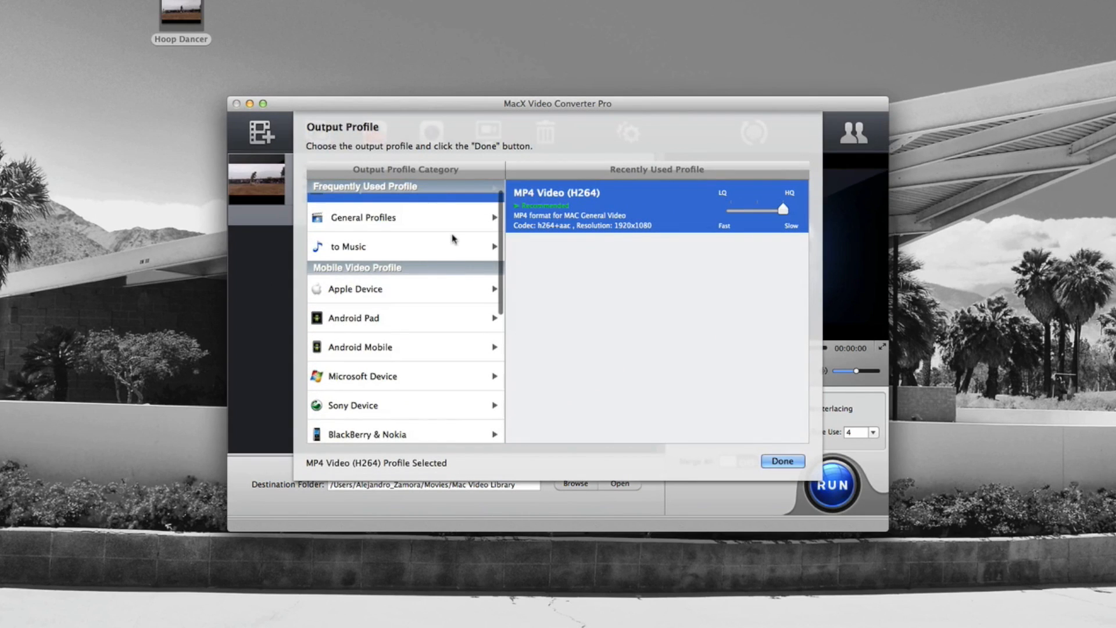
Browse the output profile categories and examine the Nokia profiles under BlackBerry & Nokia, including Nokia Lumia 1020 (MPEG4)
scroll(441, 239, up, 3)
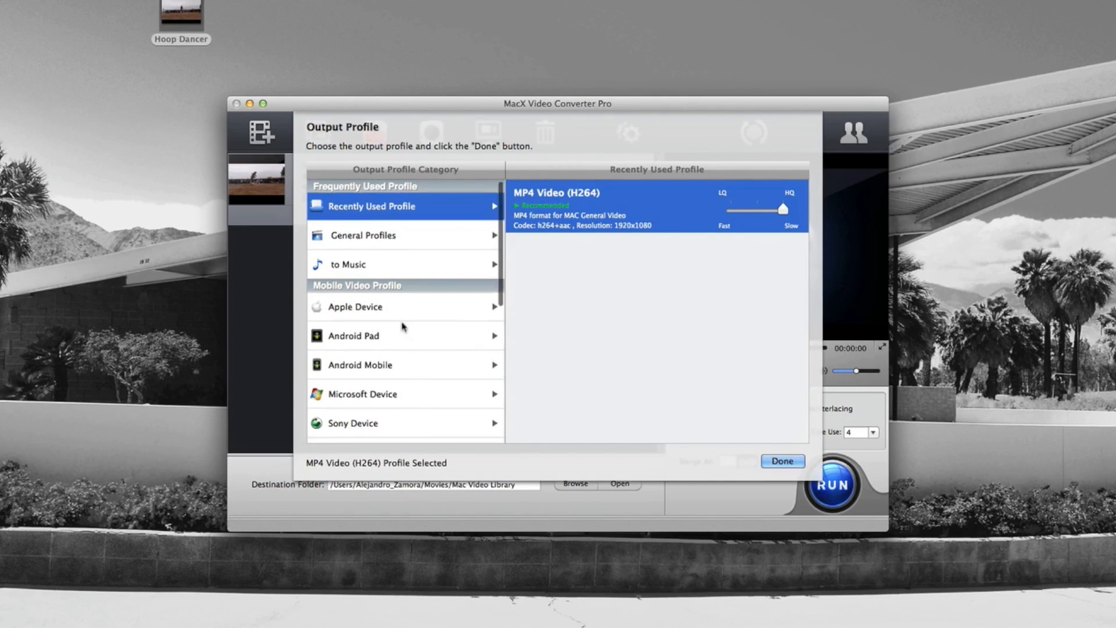
scroll(401, 321, down, 5)
click(386, 305)
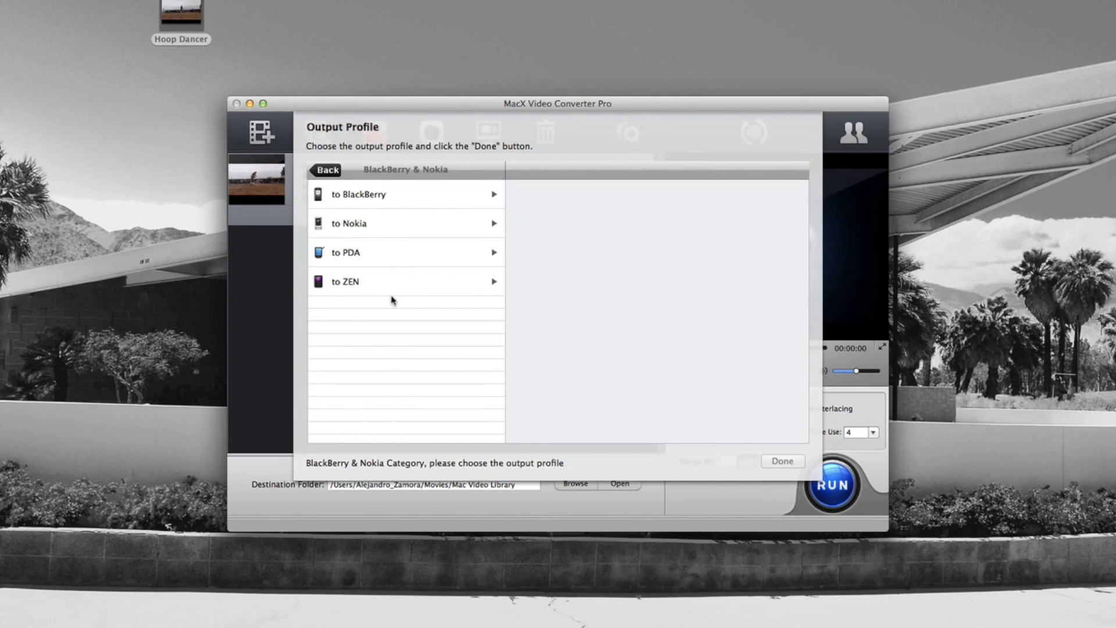
click(391, 229)
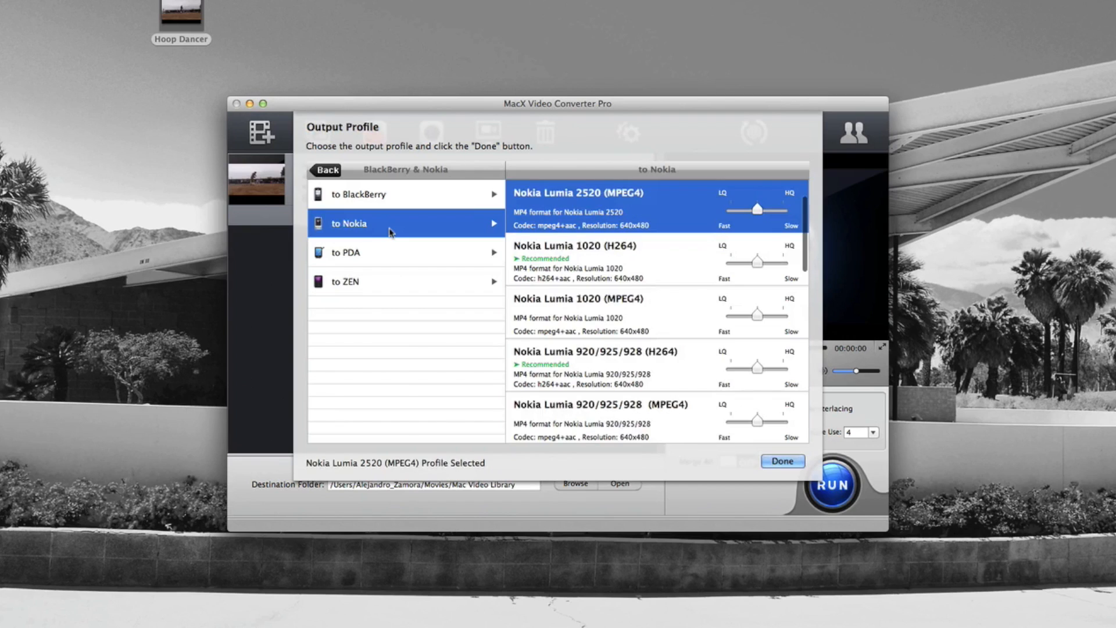
click(608, 300)
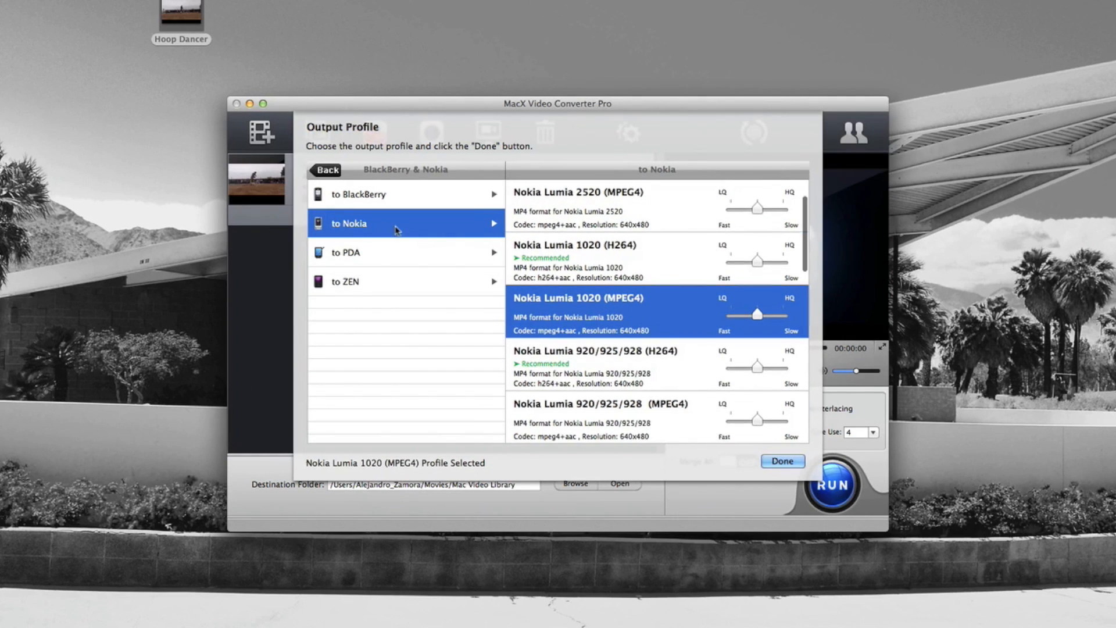
click(326, 169)
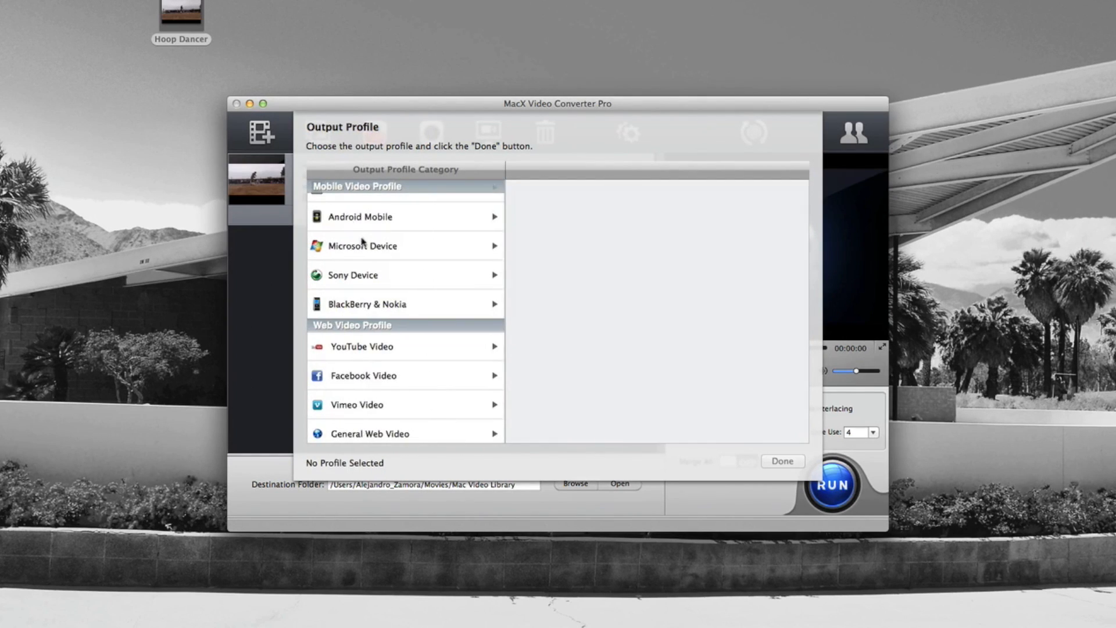
Examine the recently used, general and music output profiles for the available formats
scroll(361, 241, up, 3)
click(369, 215)
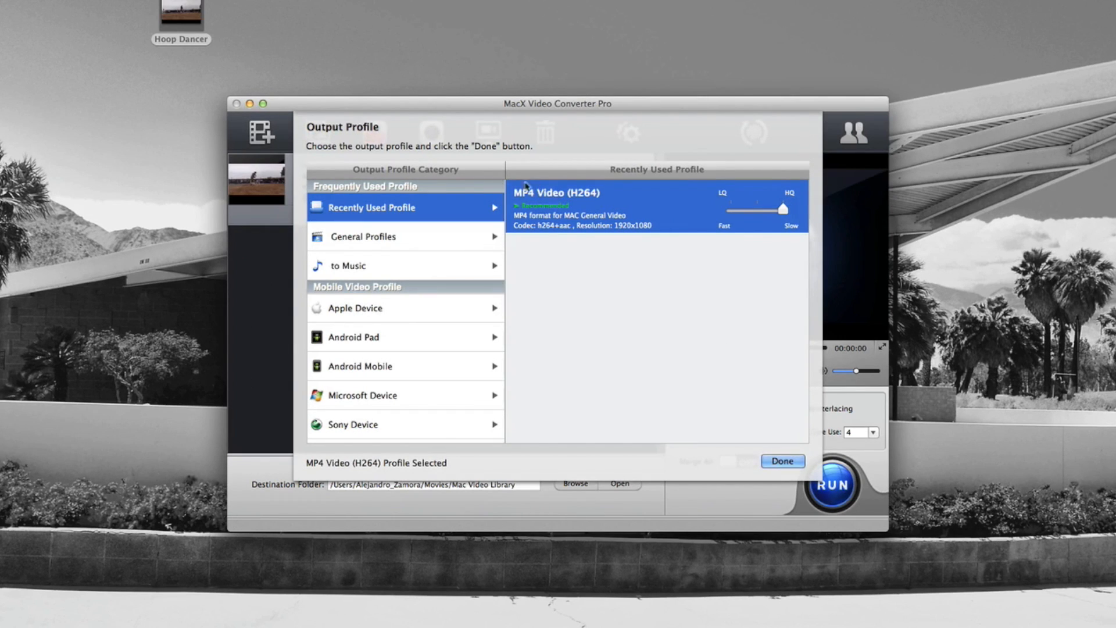
click(483, 229)
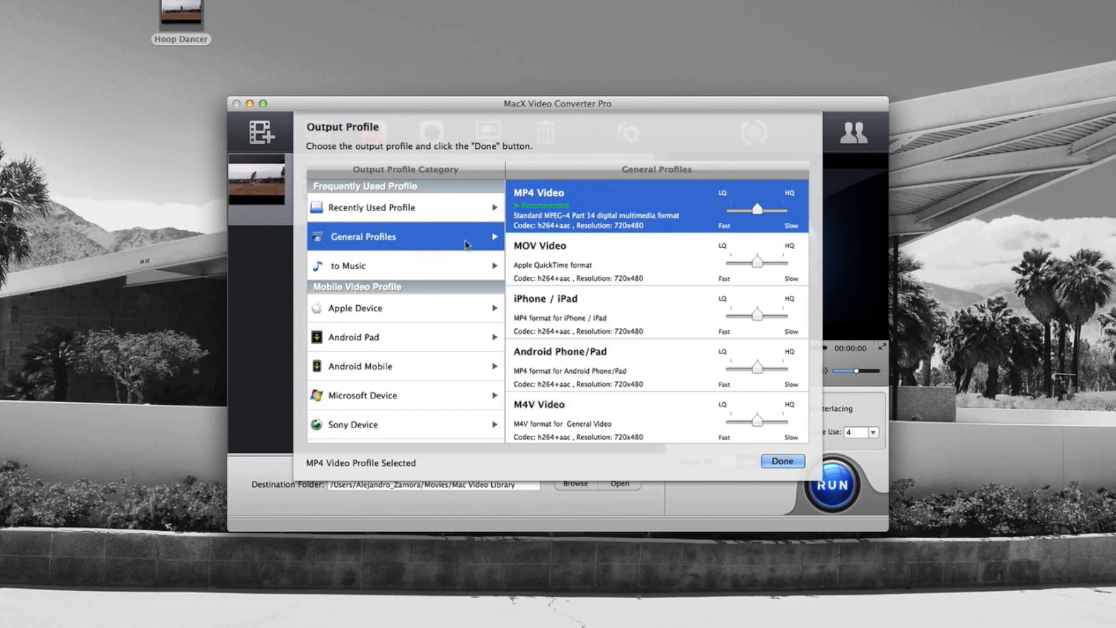
scroll(482, 238, down, 1)
scroll(637, 293, down, 3)
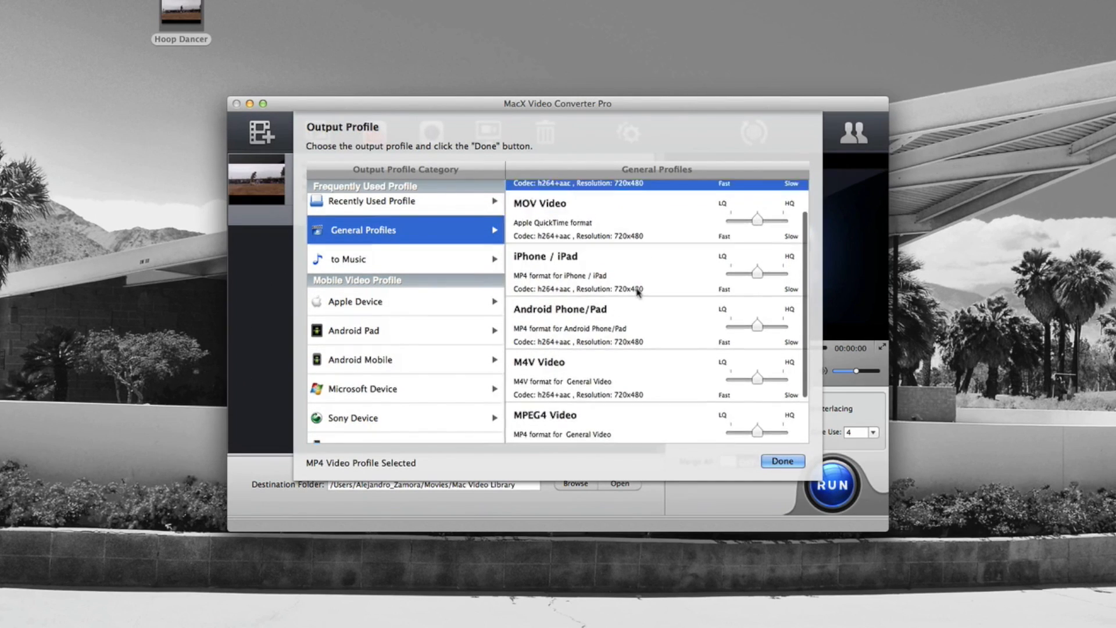
scroll(637, 293, up, 3)
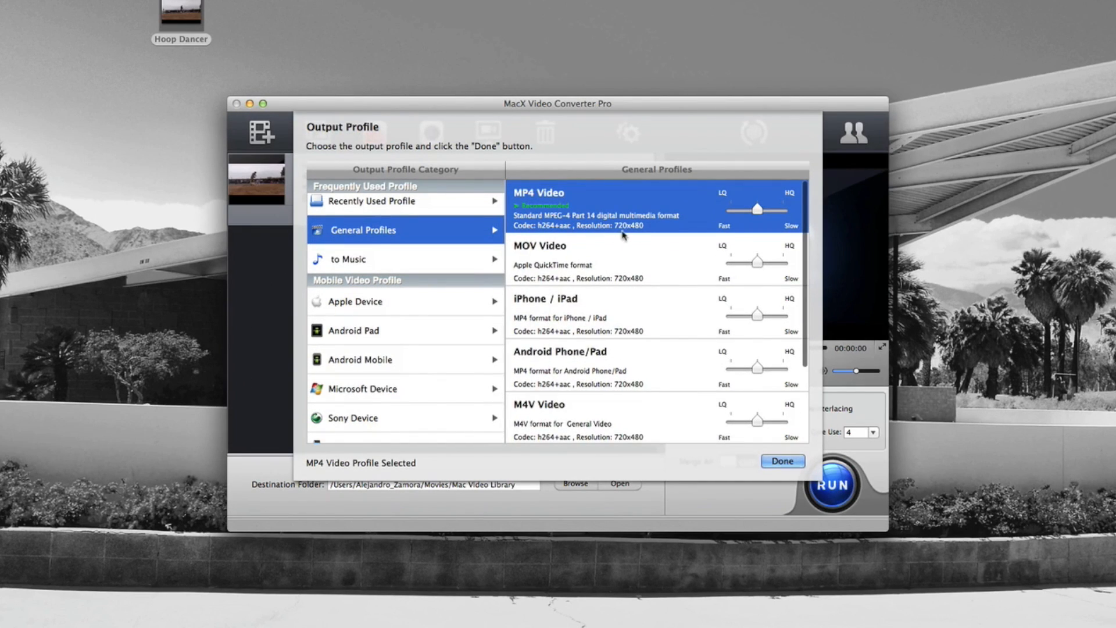
click(400, 266)
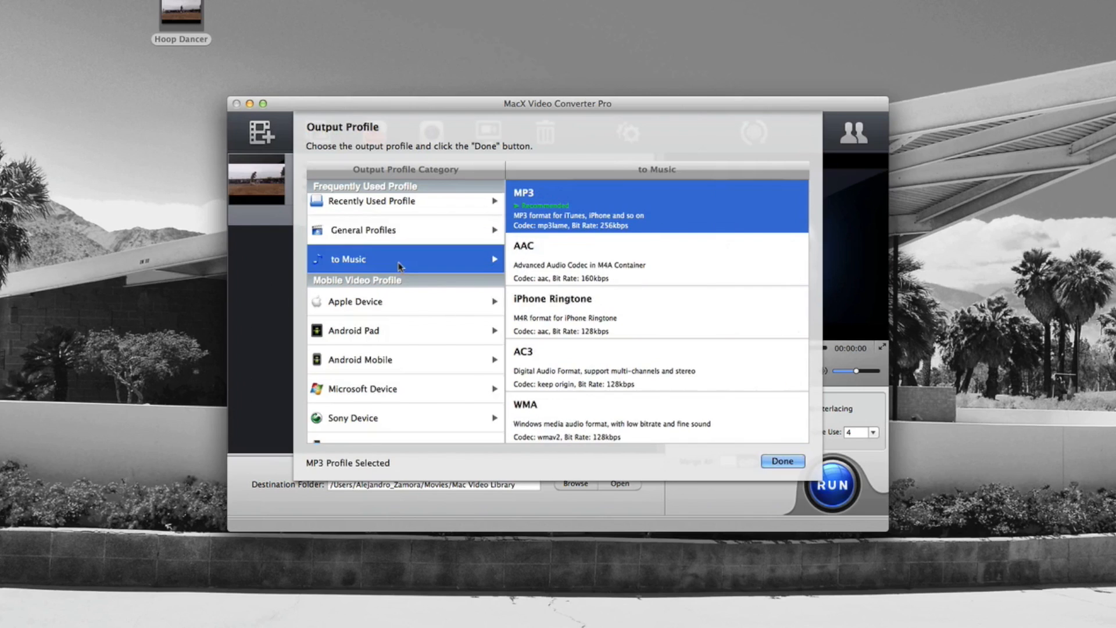
scroll(407, 290, down, 2)
Examine the Apple TV output profiles in the Apple Device category and return to the main category list
click(435, 279)
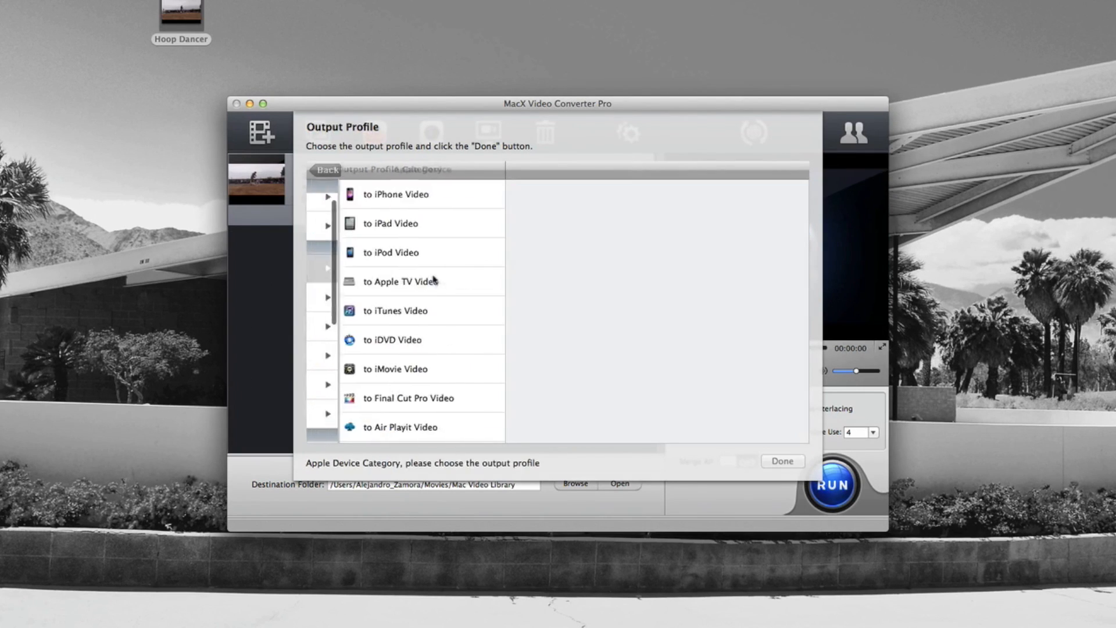
click(432, 284)
scroll(628, 361, down, 1)
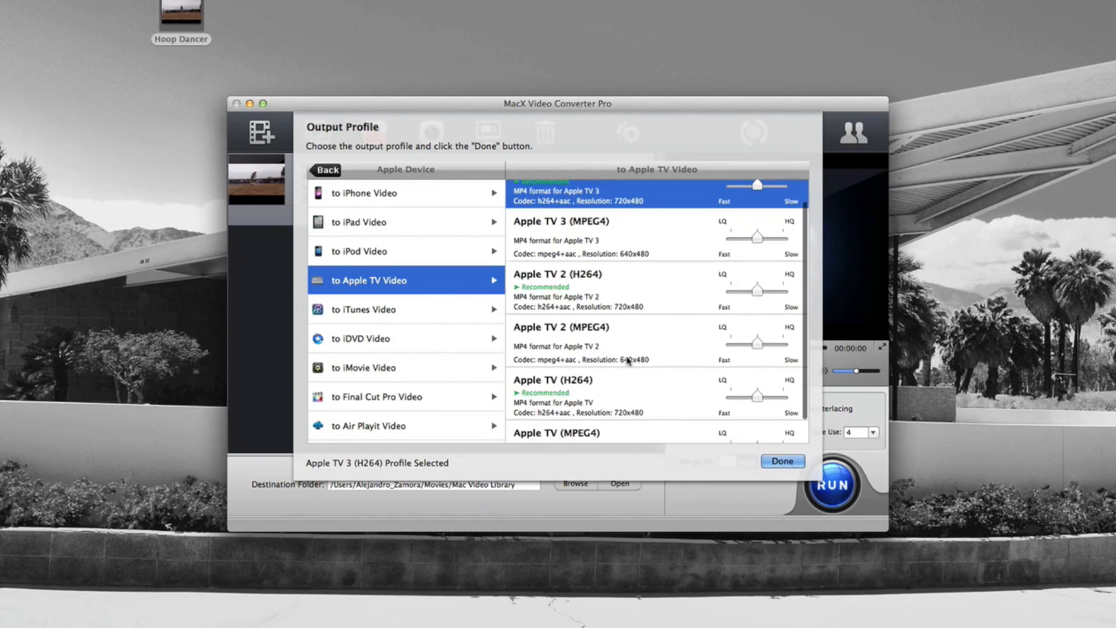
click(602, 269)
click(593, 247)
click(327, 170)
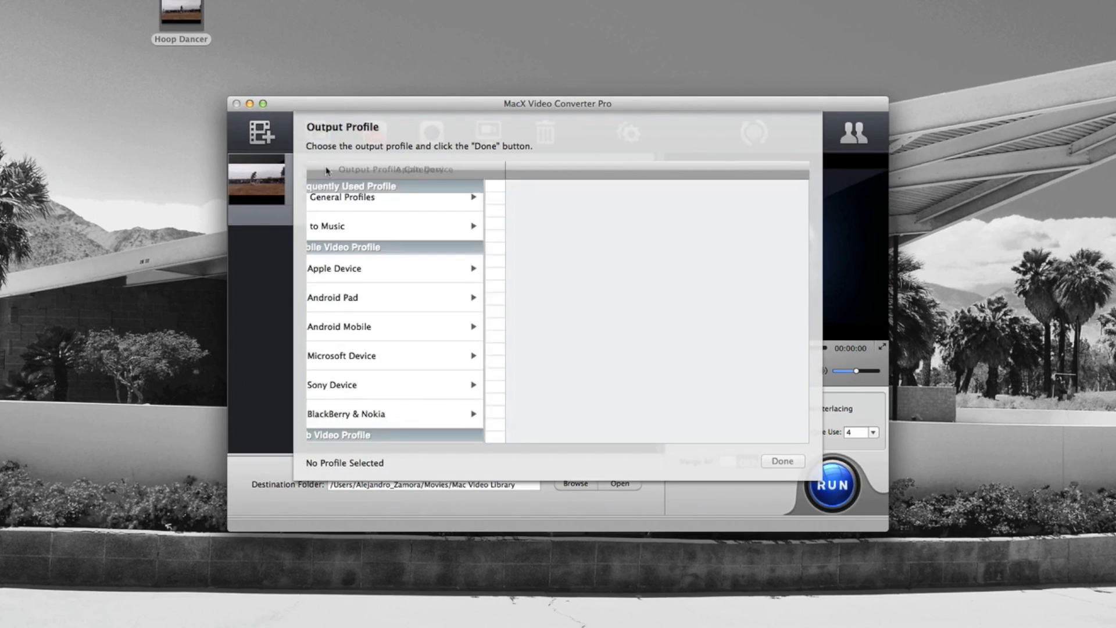
Set the output profile to MP4 Video (H264) from Mac General Video with quality at maximum HQ, and confirm it
scroll(386, 267, down, 5)
scroll(384, 273, down, 2)
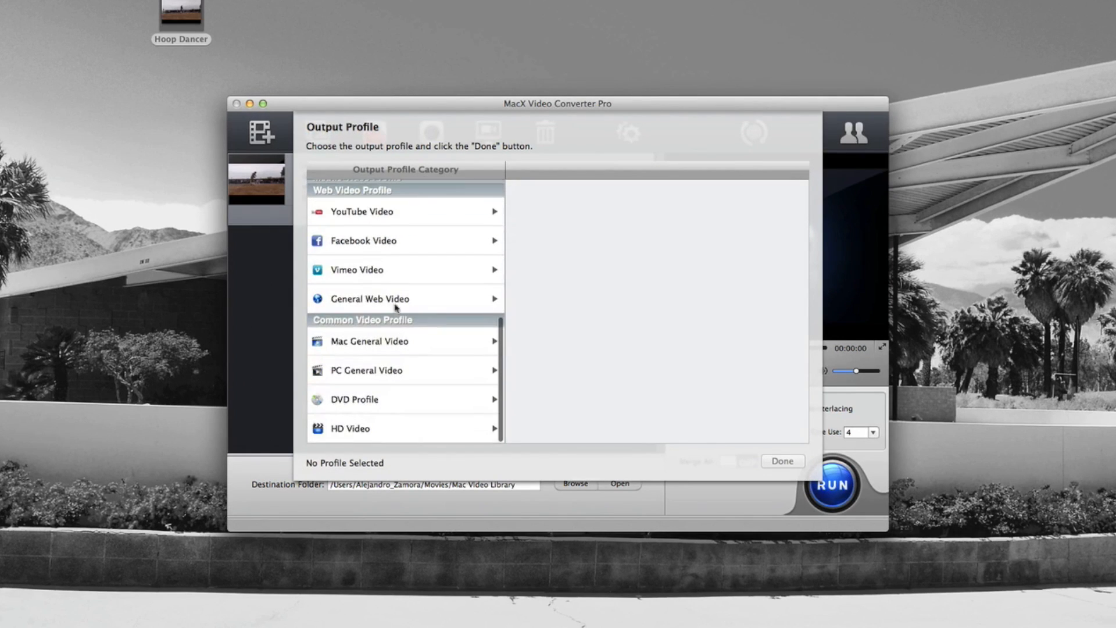
click(399, 343)
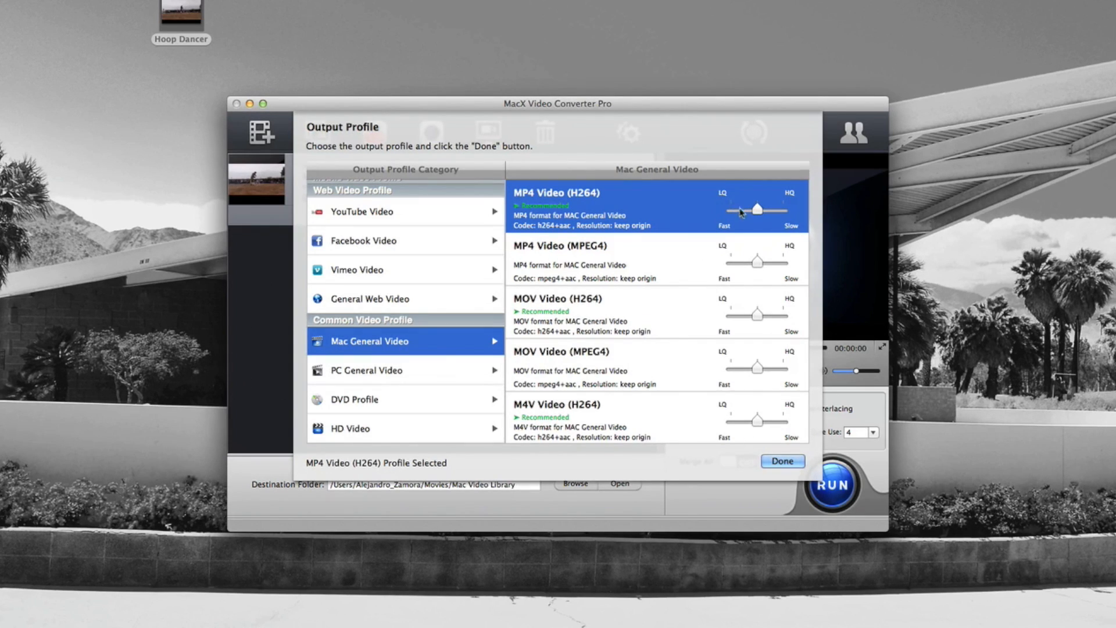
mouse_move(757, 209)
mouse_down()
mouse_move(730, 211)
mouse_move(758, 213)
mouse_up()
click(783, 212)
click(781, 462)
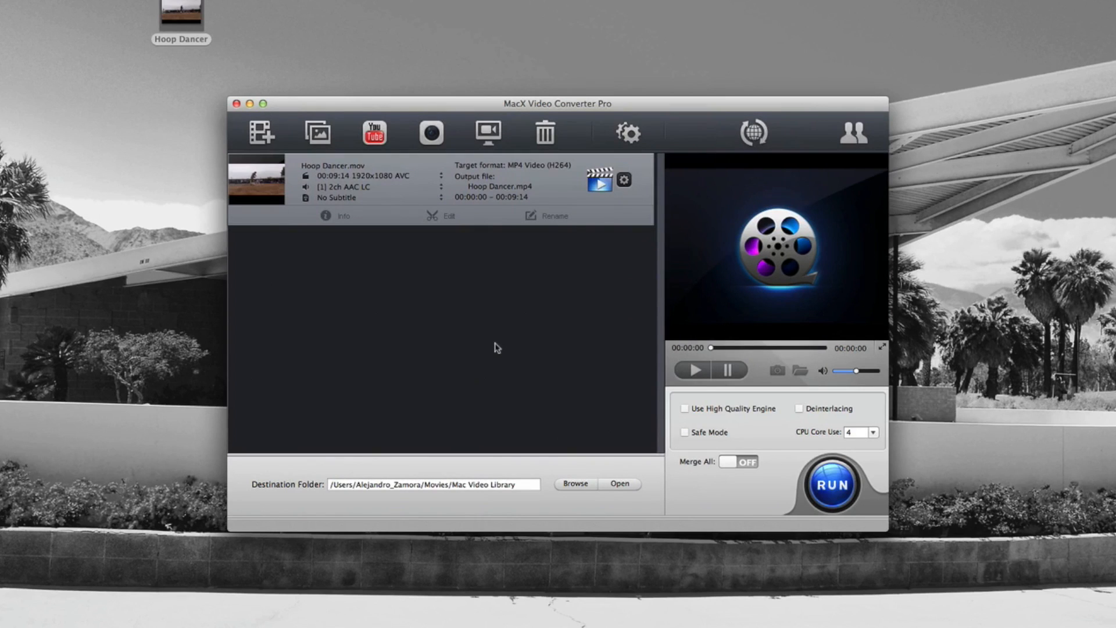
Open Hoop Dancer.mov for editing with its preview paused, and examine the audio volume, subtitle and trim settings
click(330, 215)
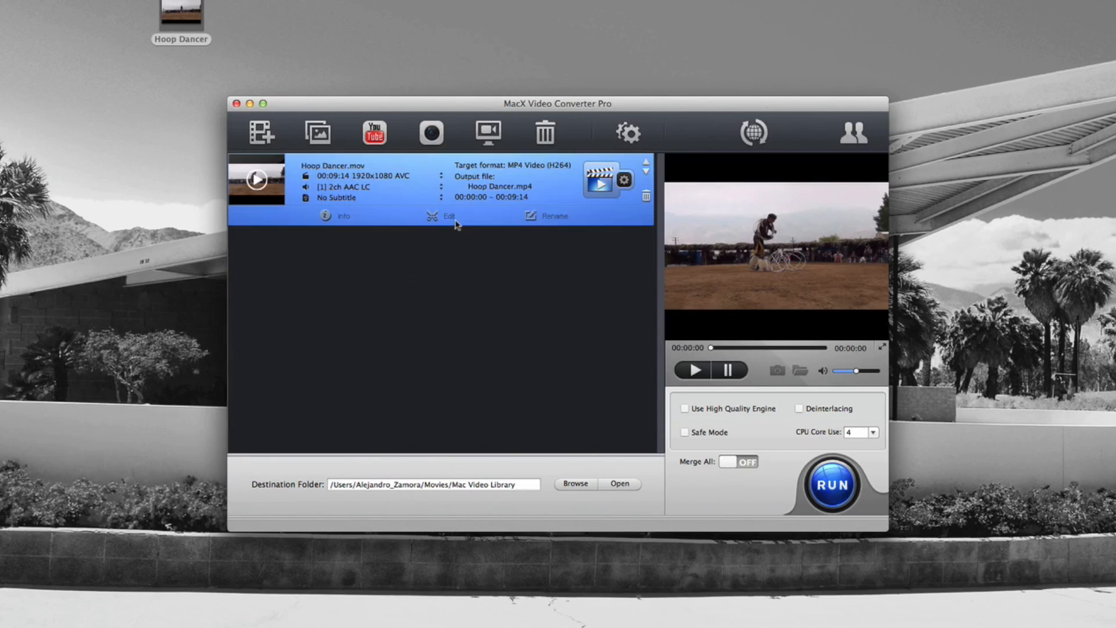
click(454, 221)
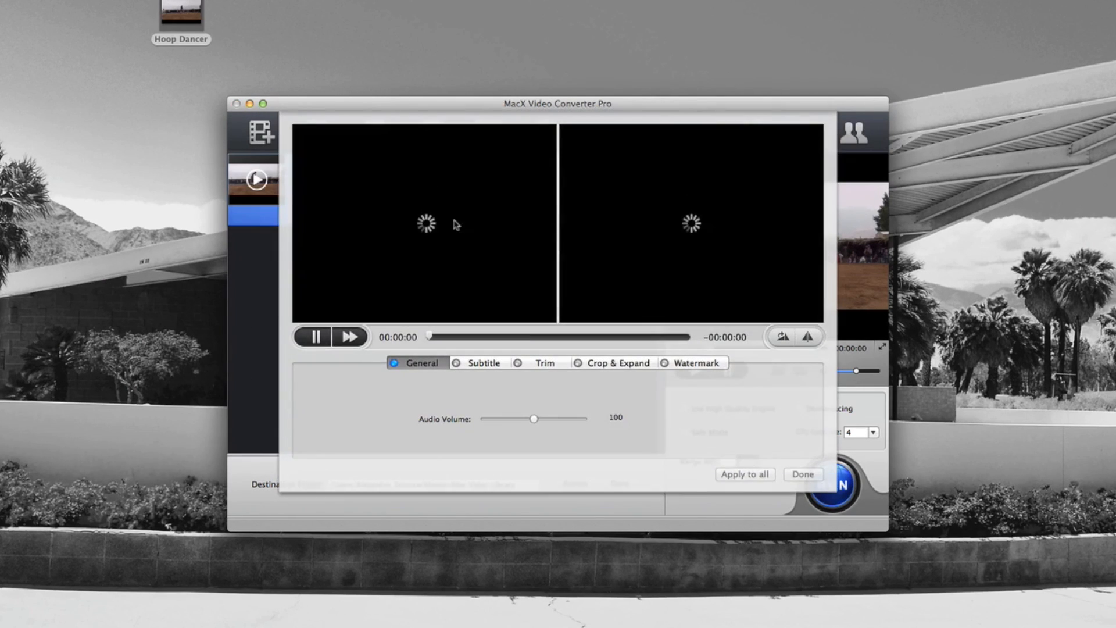
click(309, 341)
key(XF86AudioMute)
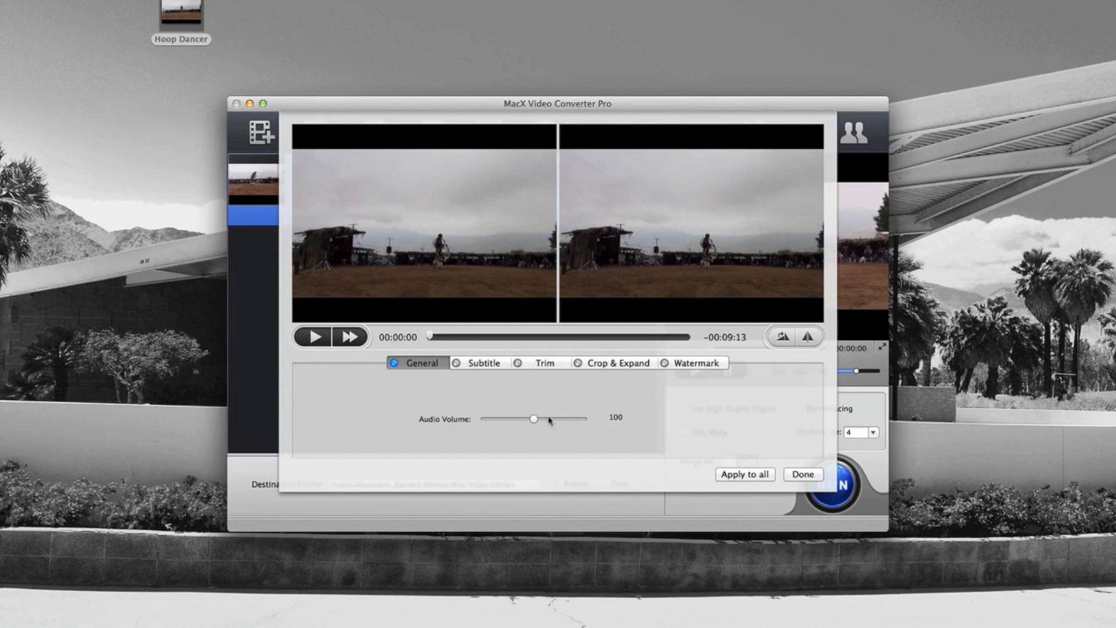
click(500, 366)
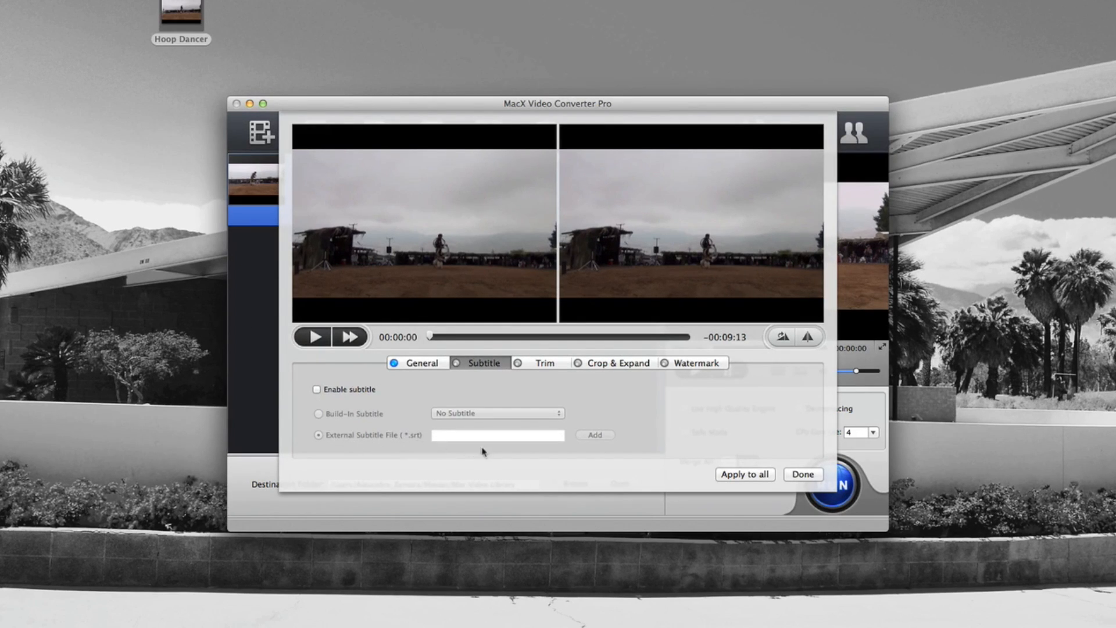
click(546, 366)
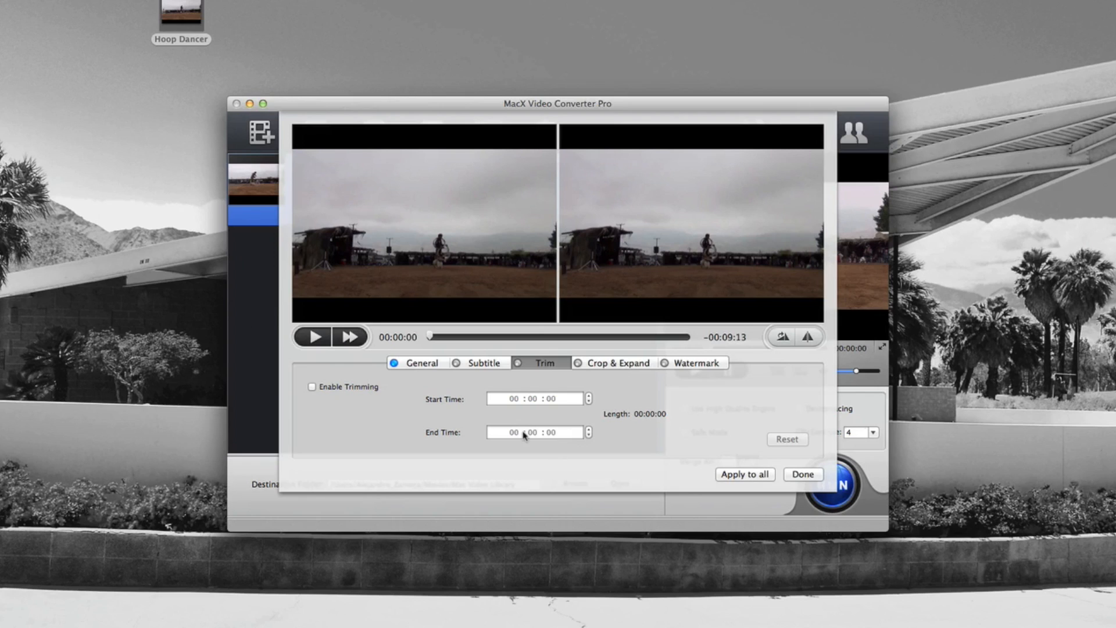
Enable cropping for the Hoop Dancer video and apply the 4:3 crop preset
click(597, 366)
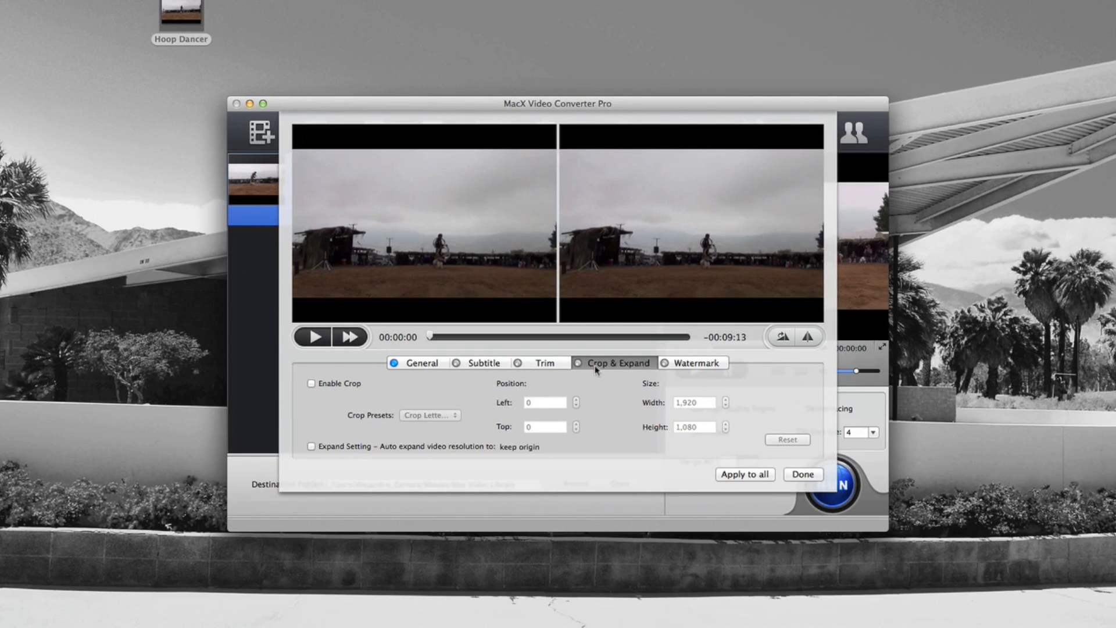
click(354, 386)
click(429, 415)
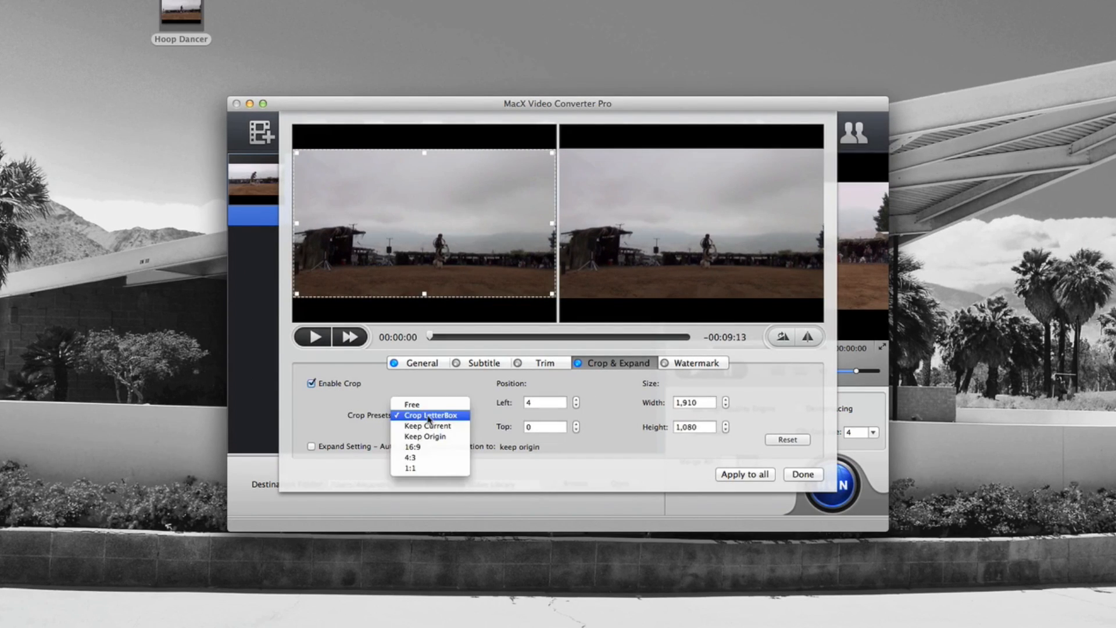
click(435, 458)
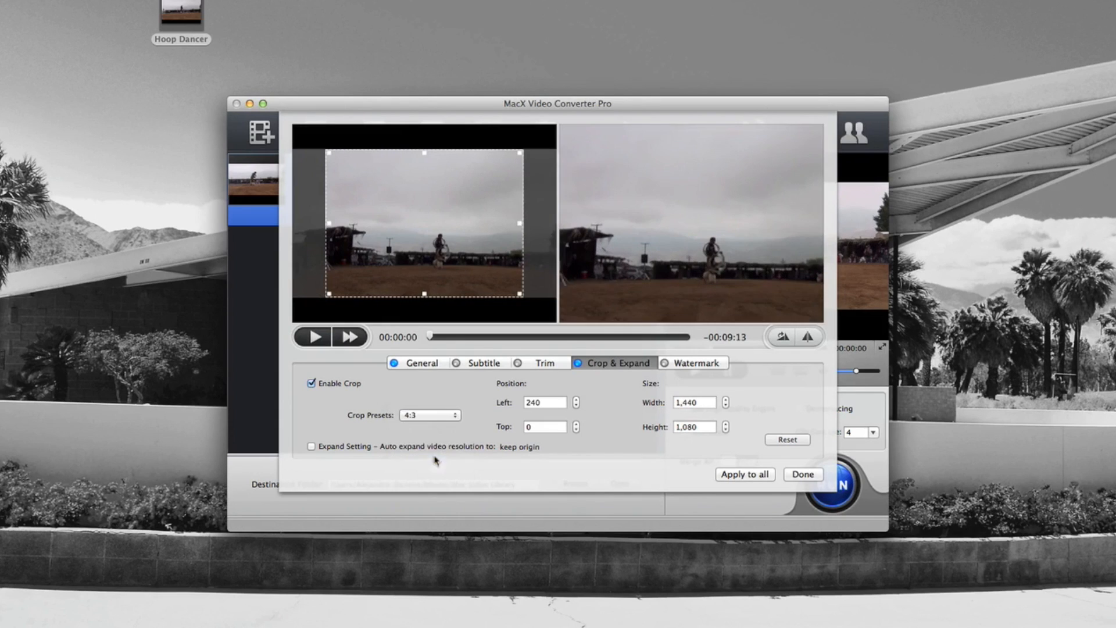
Try the 1:1 and 16:9 crop presets on the Hoop Dancer video and disable cropping
click(439, 419)
click(416, 425)
click(429, 415)
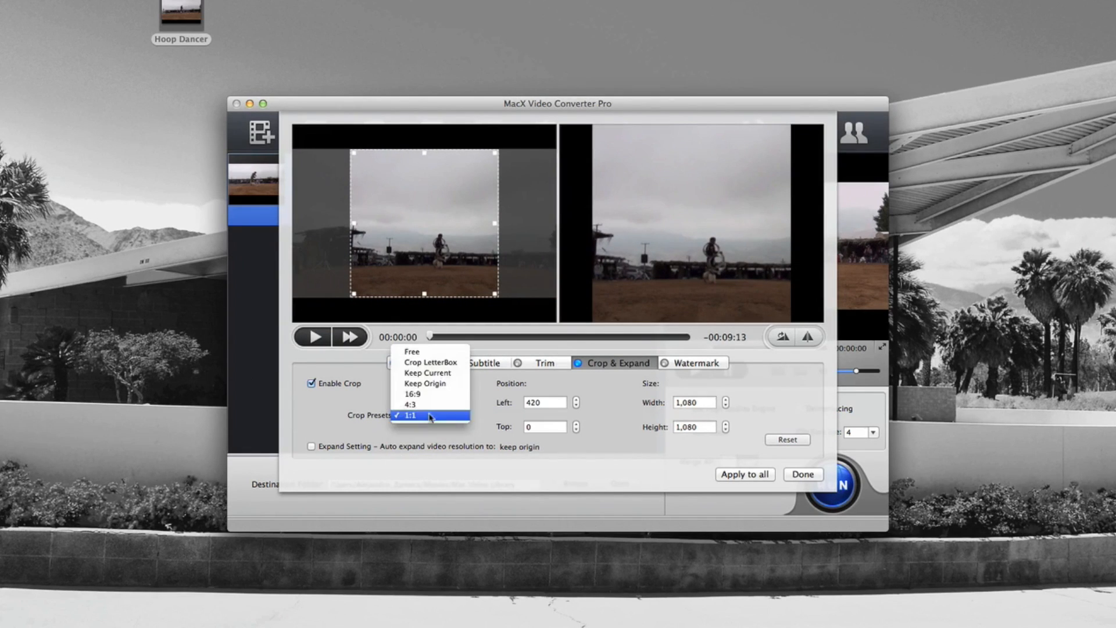
click(436, 394)
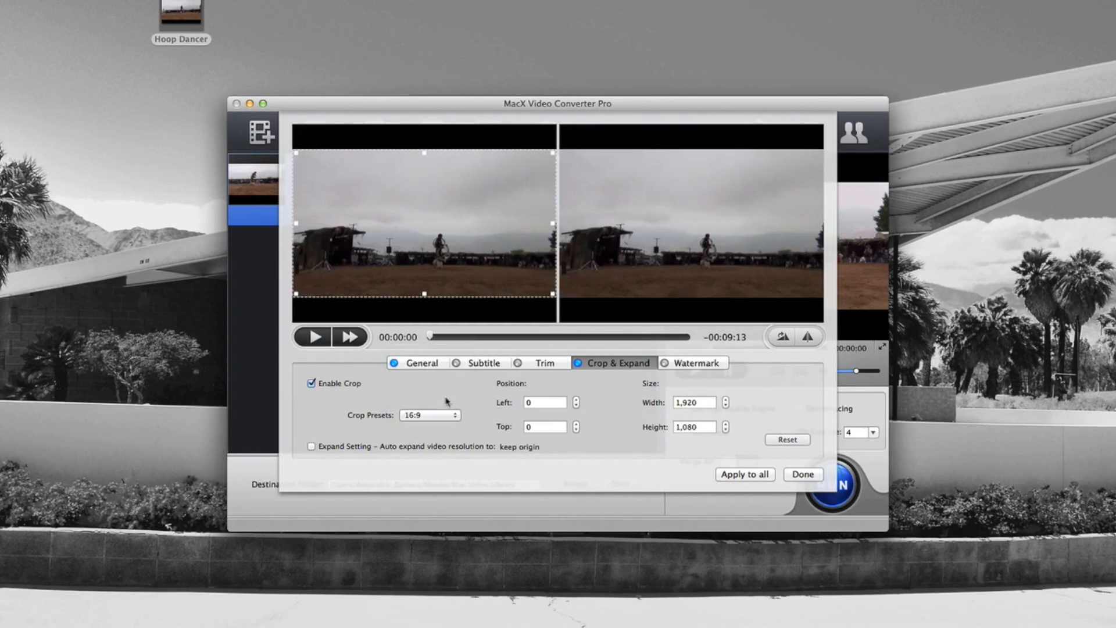
click(311, 384)
Show the watermark settings and rotate the video through a full turn back to its original orientation
click(687, 366)
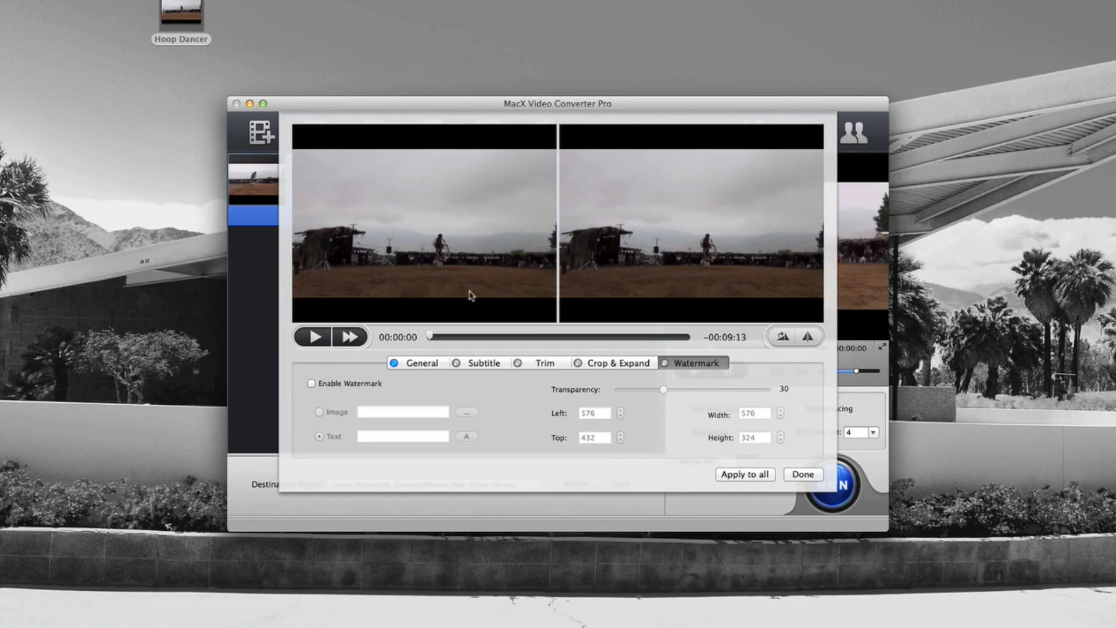
click(781, 339)
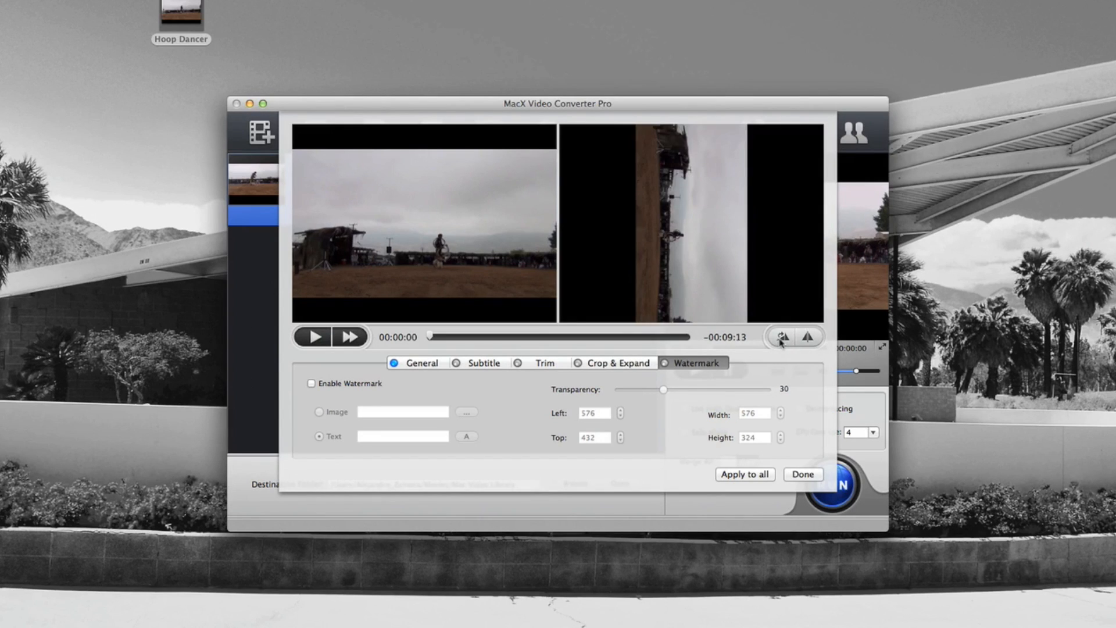
click(781, 339)
click(781, 338)
click(781, 339)
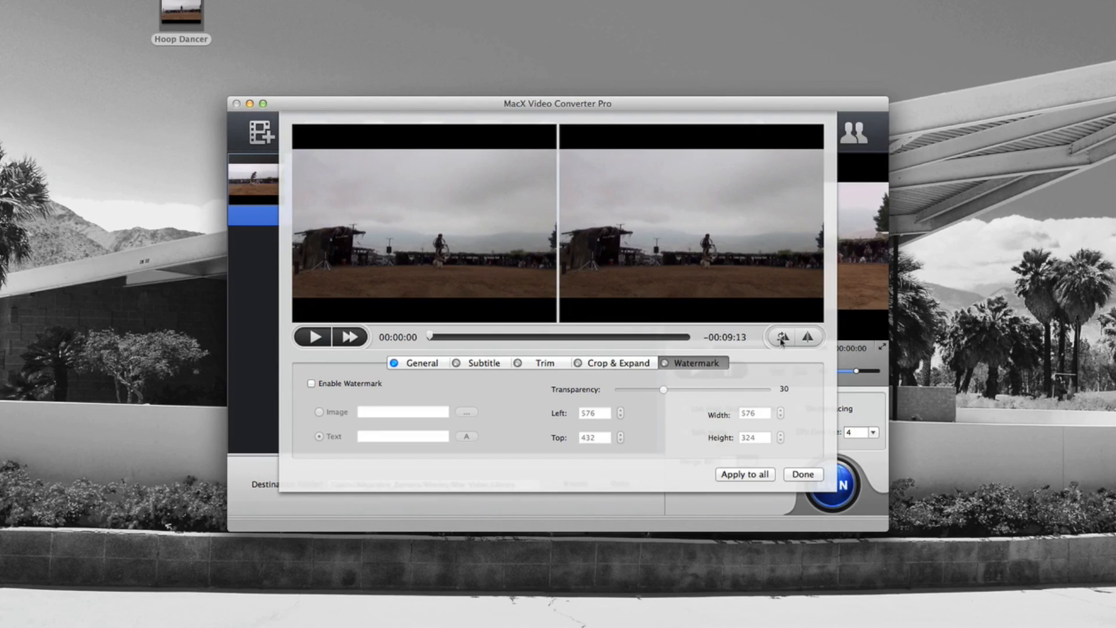
Try flipping and rotating the video, restore its original orientation, and finish editing
click(807, 337)
click(807, 337)
click(807, 337)
click(807, 337)
click(783, 337)
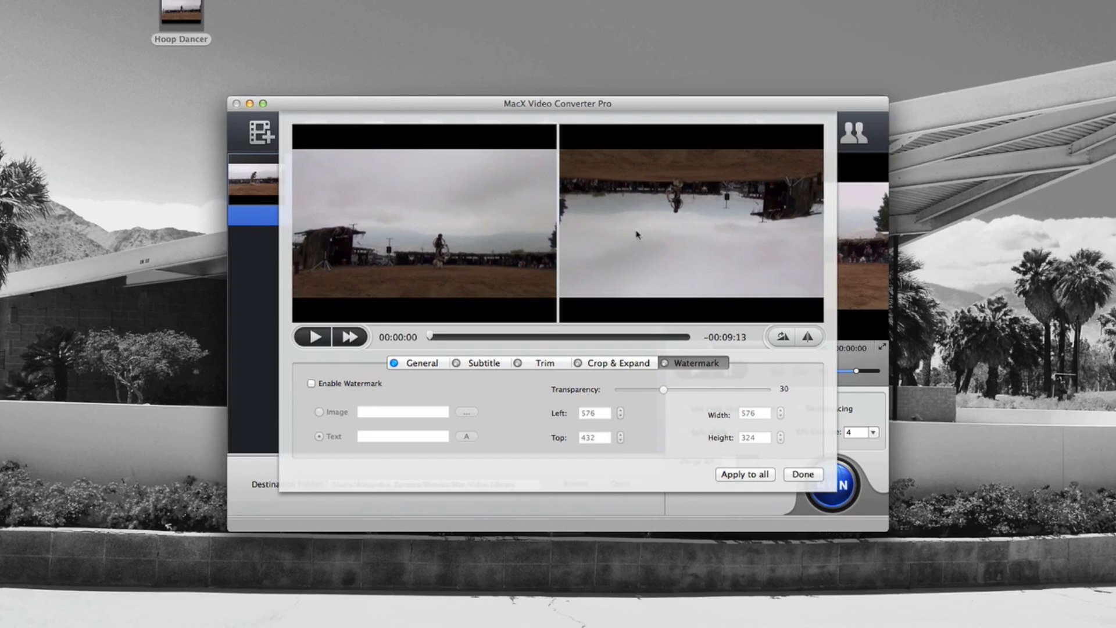
click(775, 335)
click(777, 340)
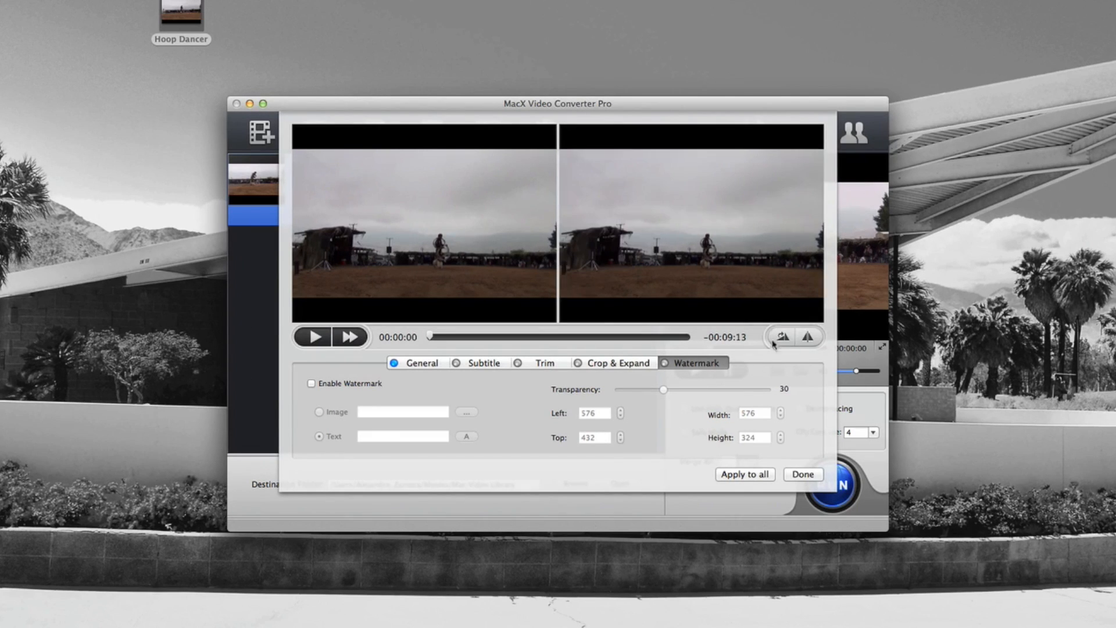
click(807, 481)
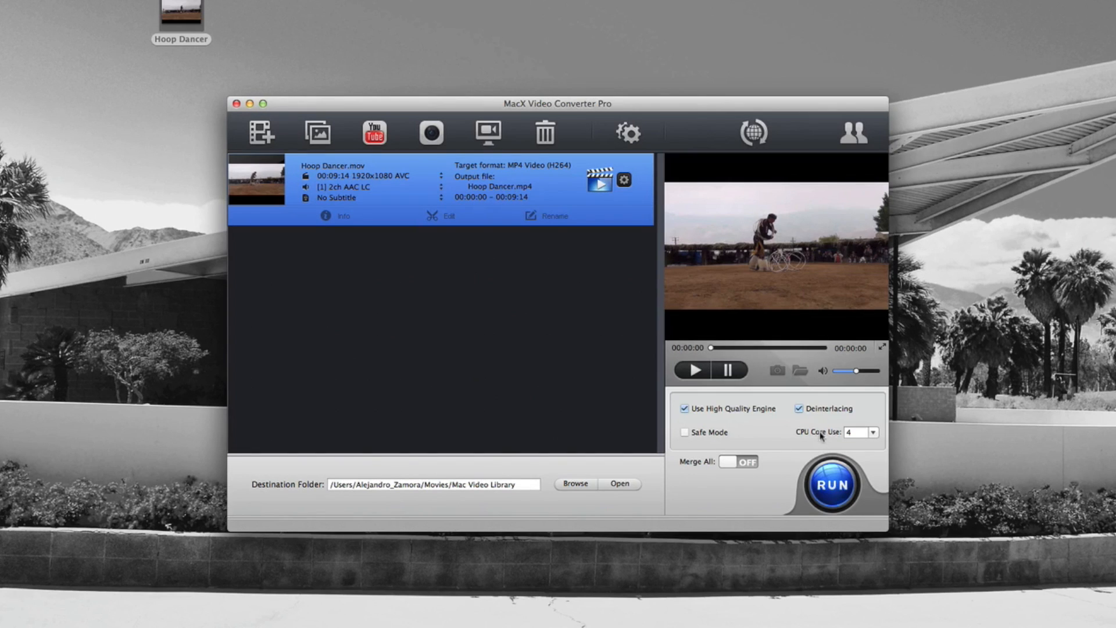
Try a CPU core use of 2 for the conversion and set it back to 4
click(873, 433)
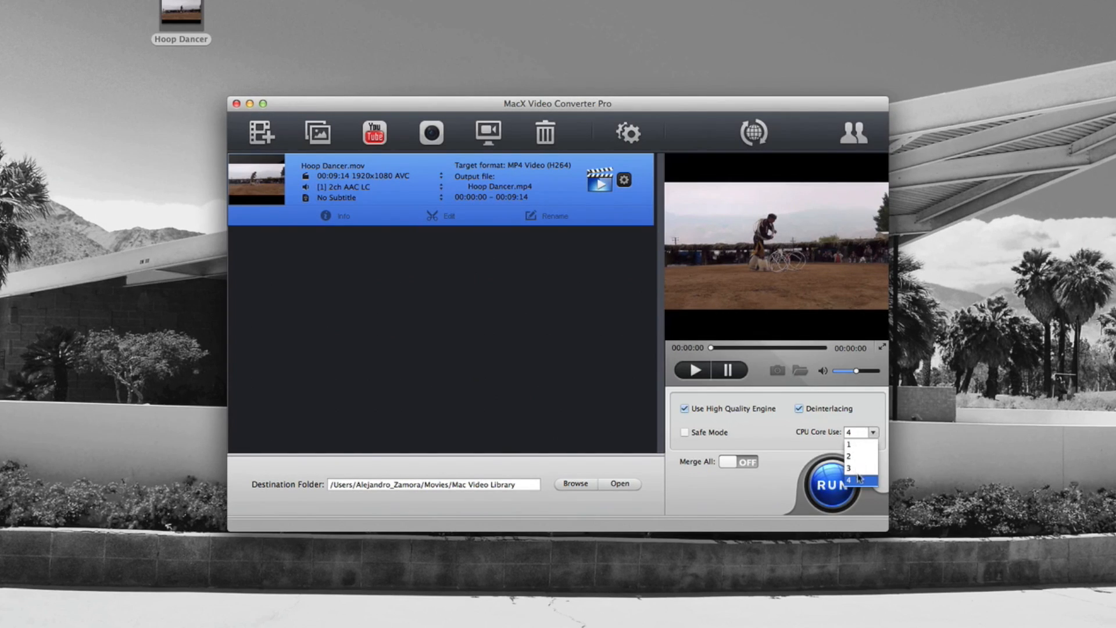
click(873, 434)
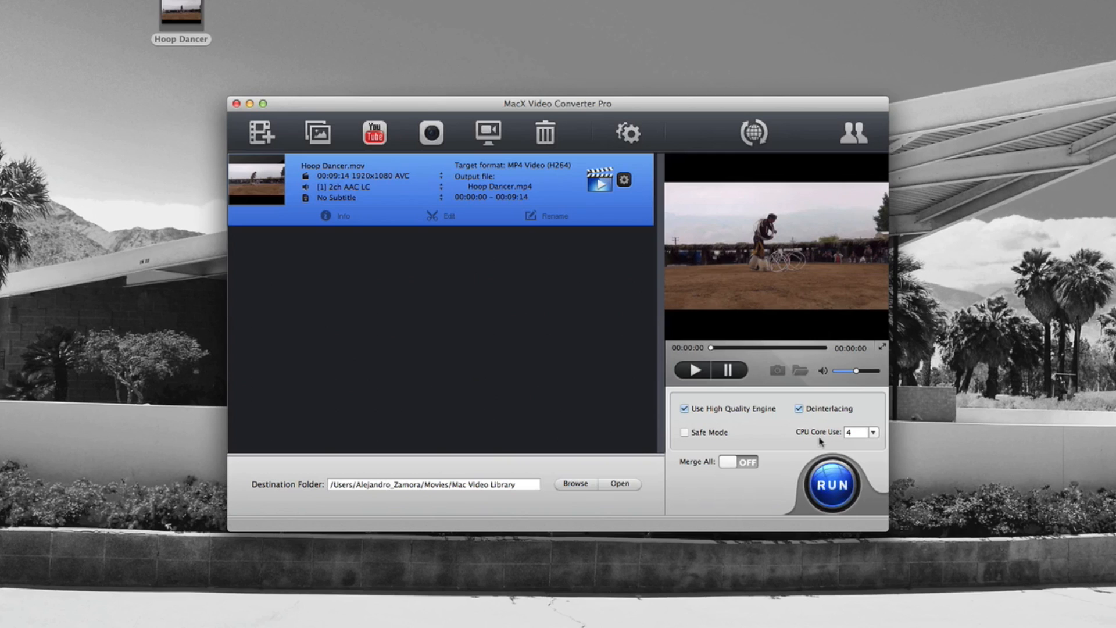
click(872, 433)
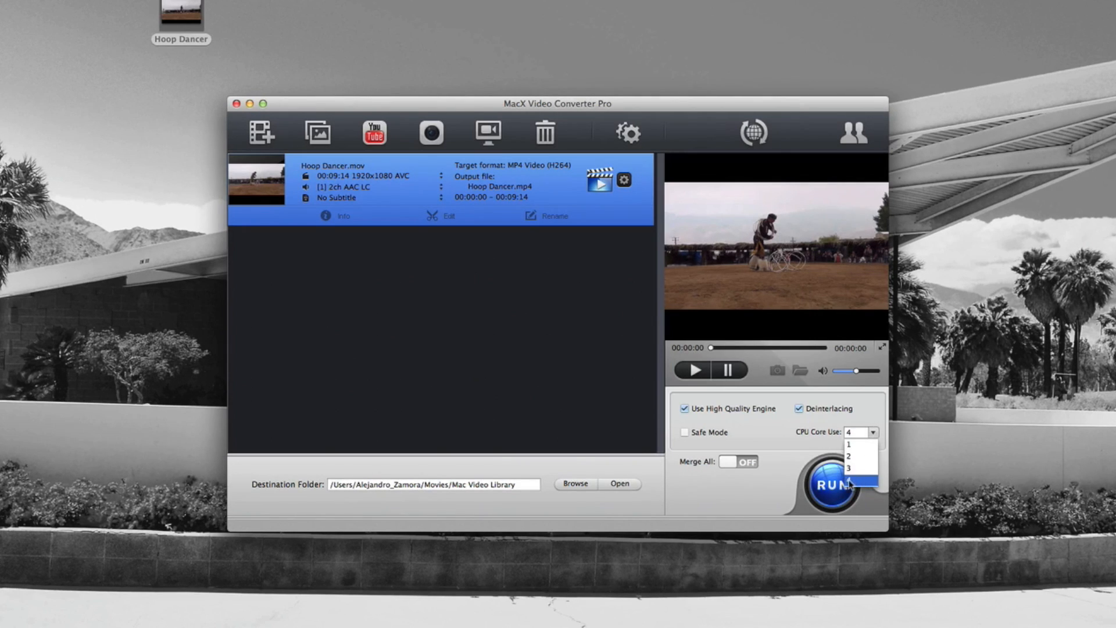
click(850, 456)
click(873, 433)
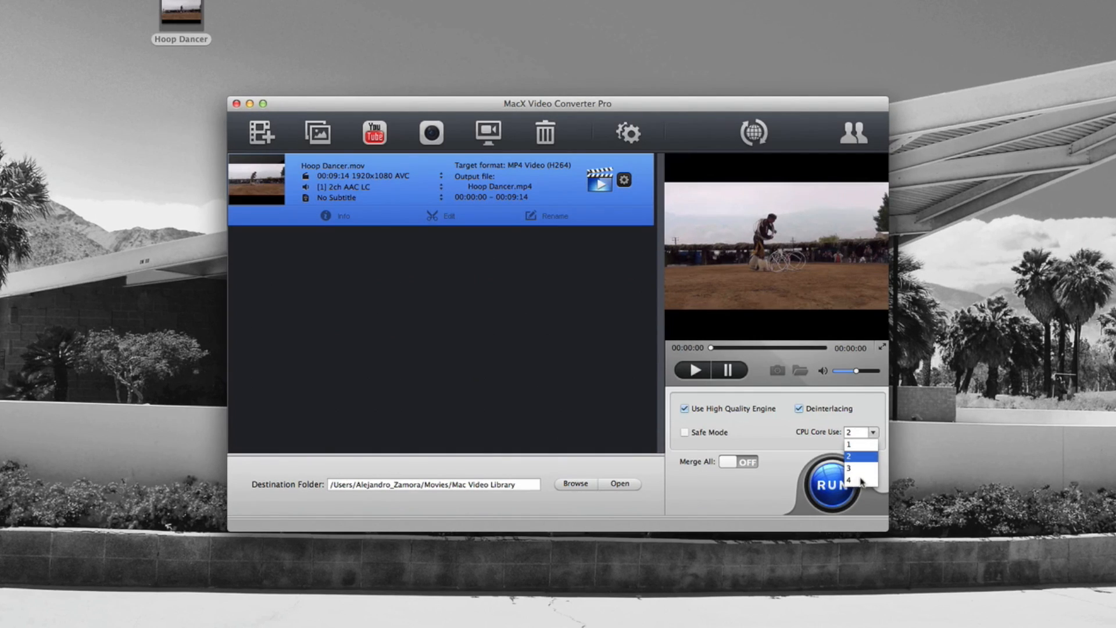
click(861, 481)
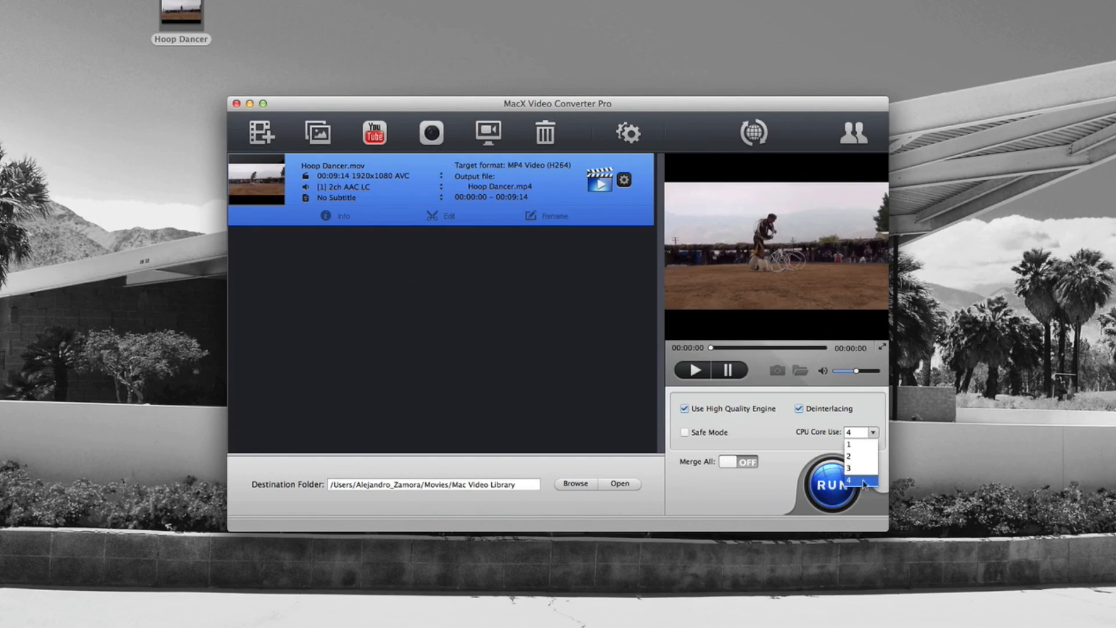
click(867, 480)
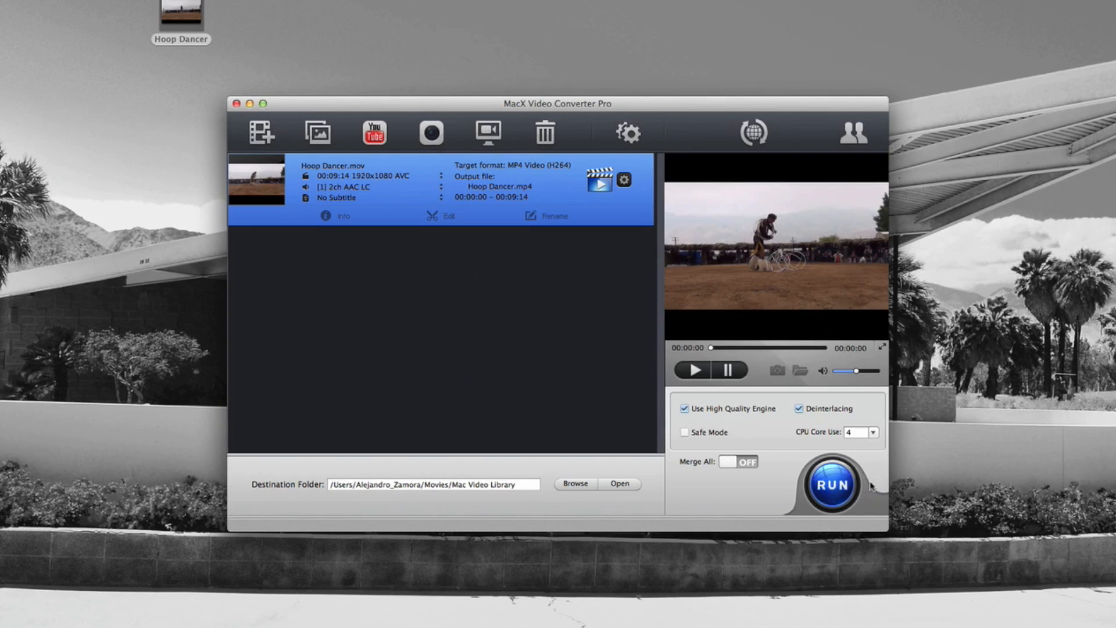
click(872, 436)
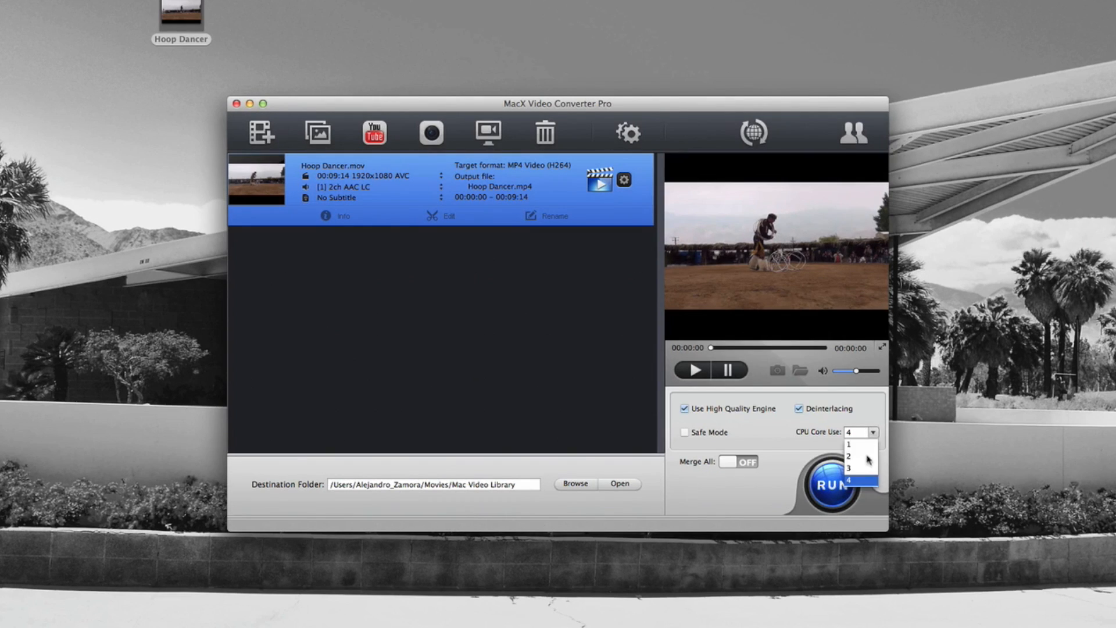
click(863, 483)
click(871, 434)
click(859, 462)
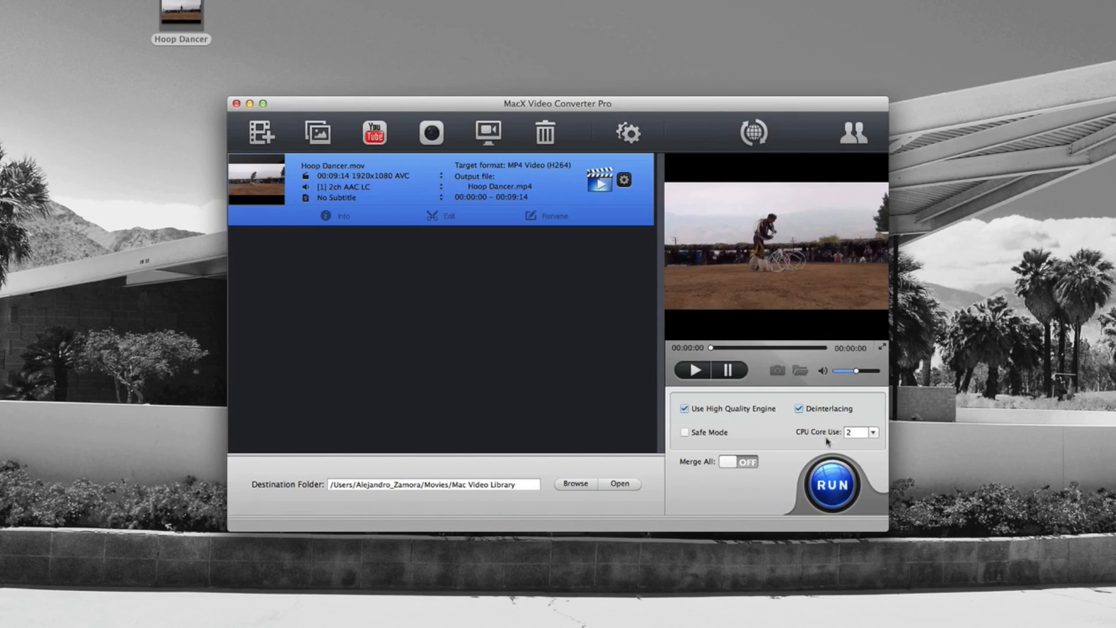
click(873, 433)
click(857, 483)
Check the Mac Video Library destination folder without changing it, and run and stop the Hoop Dancer conversion
click(571, 486)
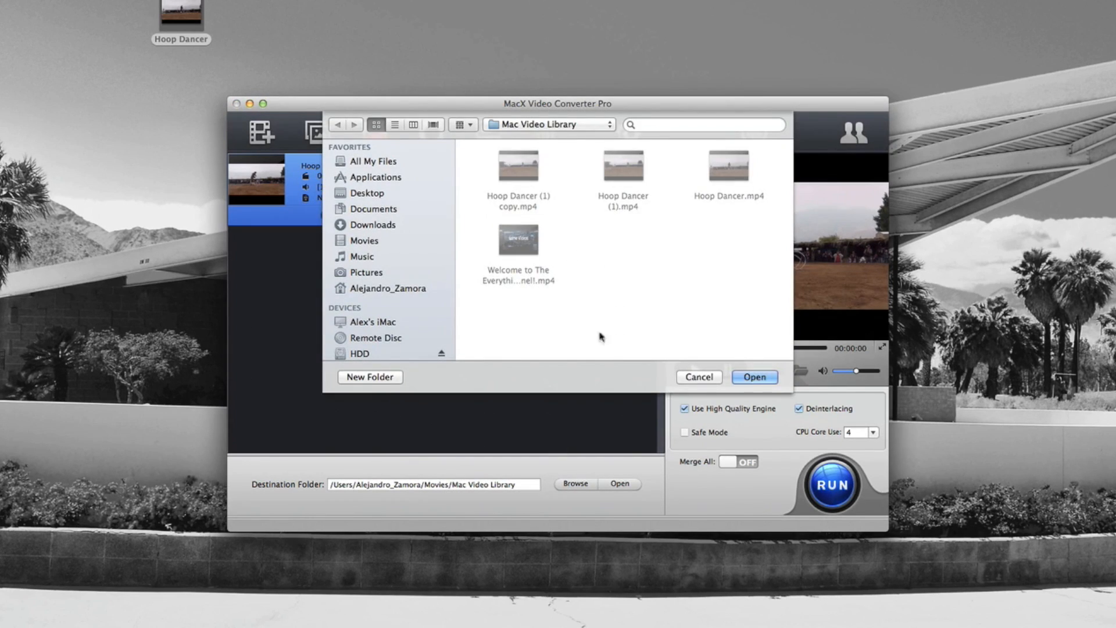
click(699, 376)
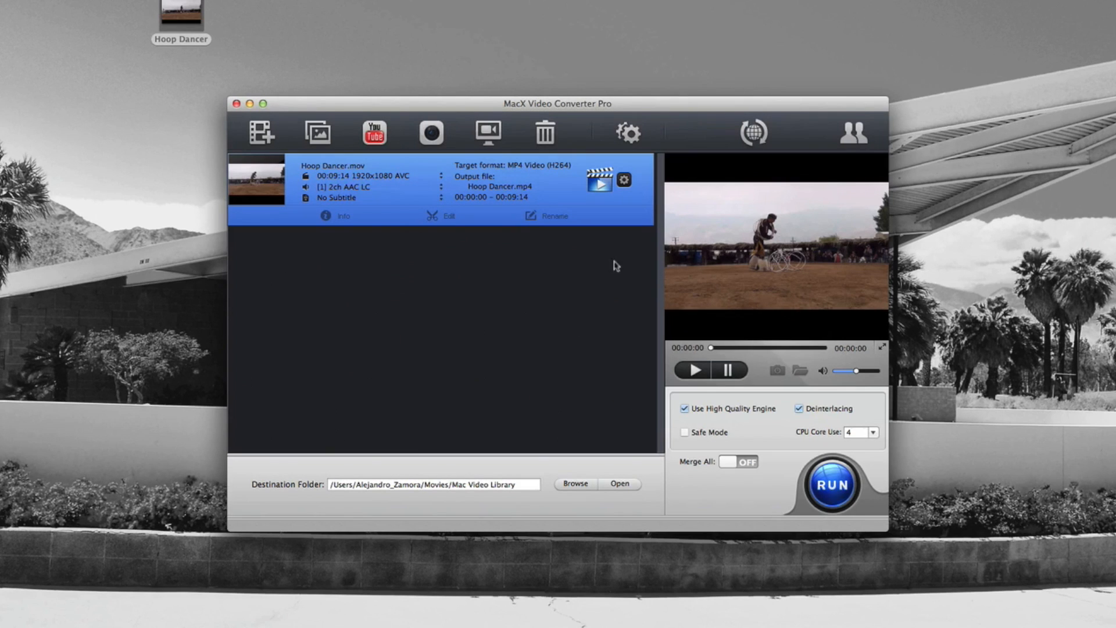
click(833, 485)
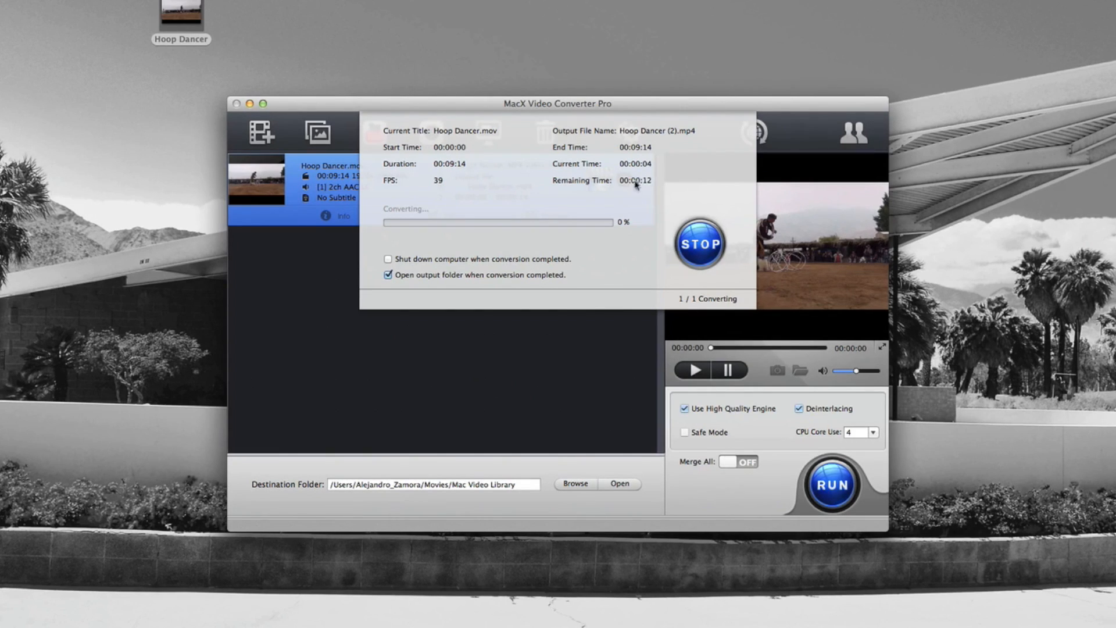
click(700, 238)
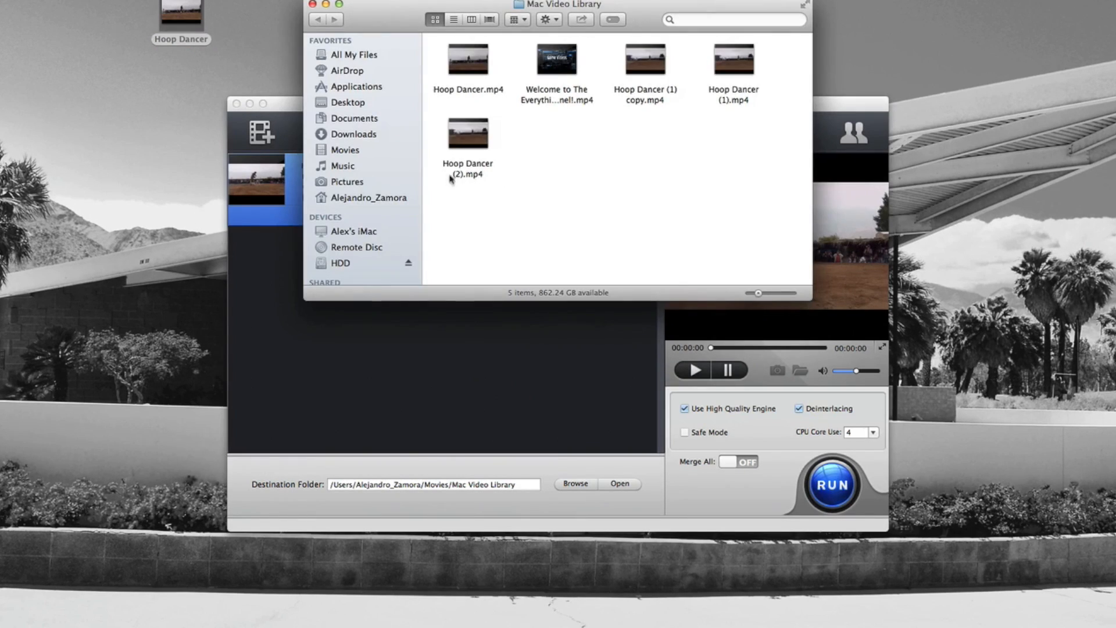
Delete every video except Hoop Dancer.mp4 from the Mac Video Library folder and close its window
drag(454, 141, 618, 152)
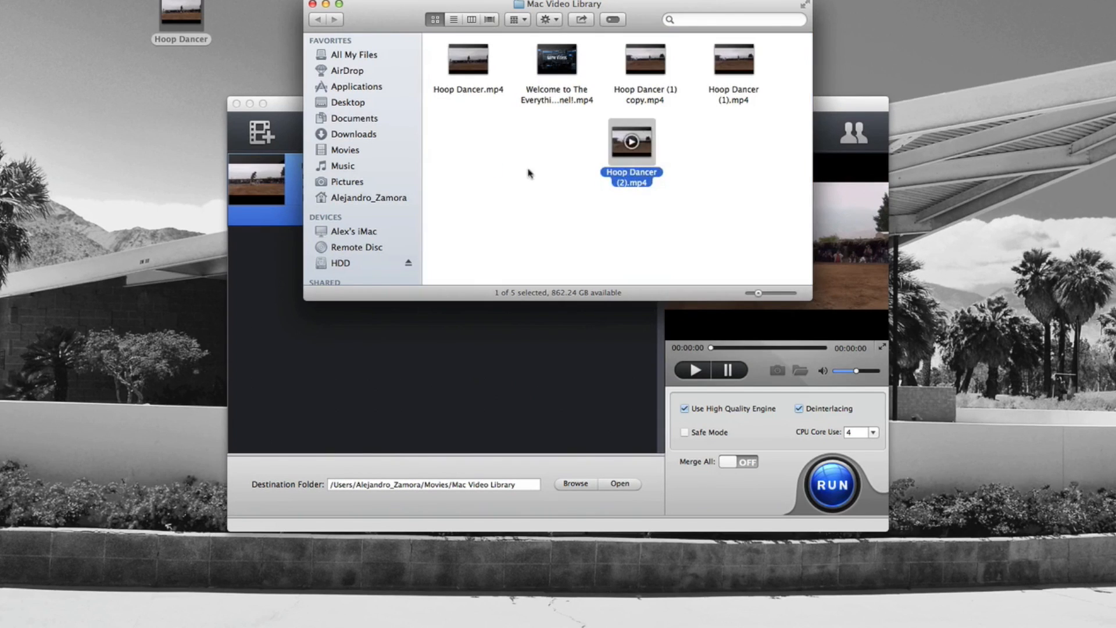
drag(530, 36, 744, 185)
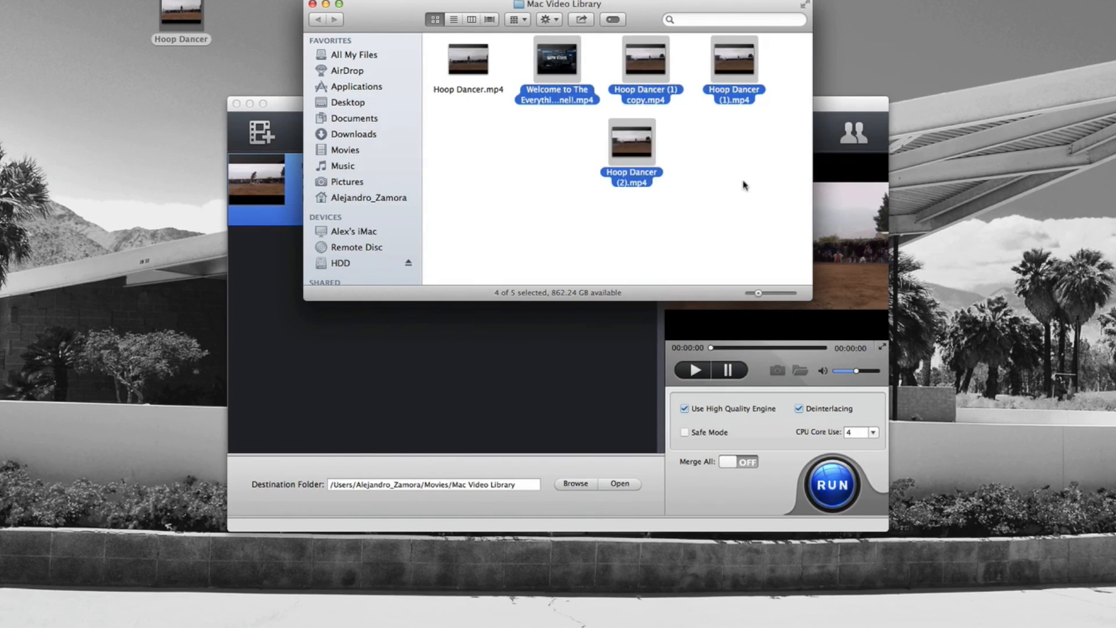
key(super+BackSpace)
mouse_move(481, 73)
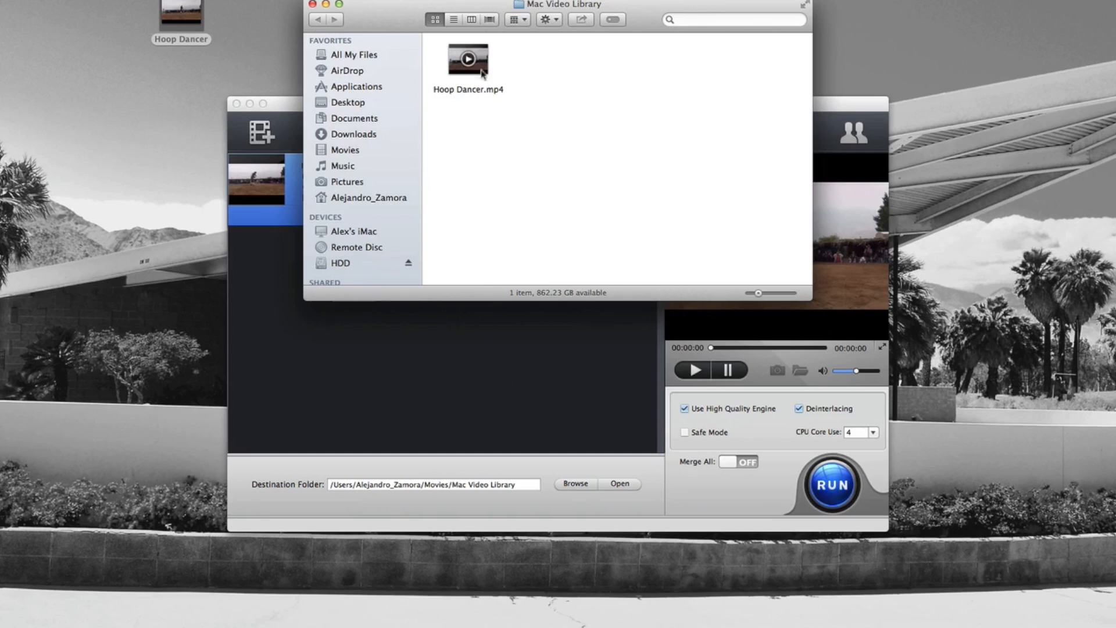
click(312, 5)
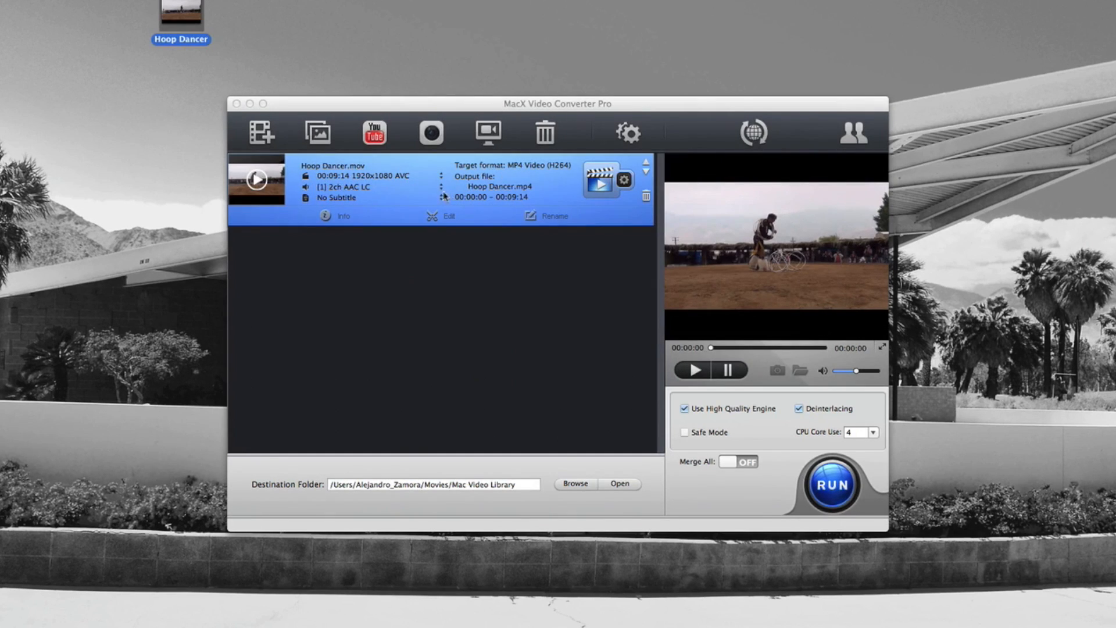
View and cancel the photo file selection, and switch to the YouTube downloader
click(315, 133)
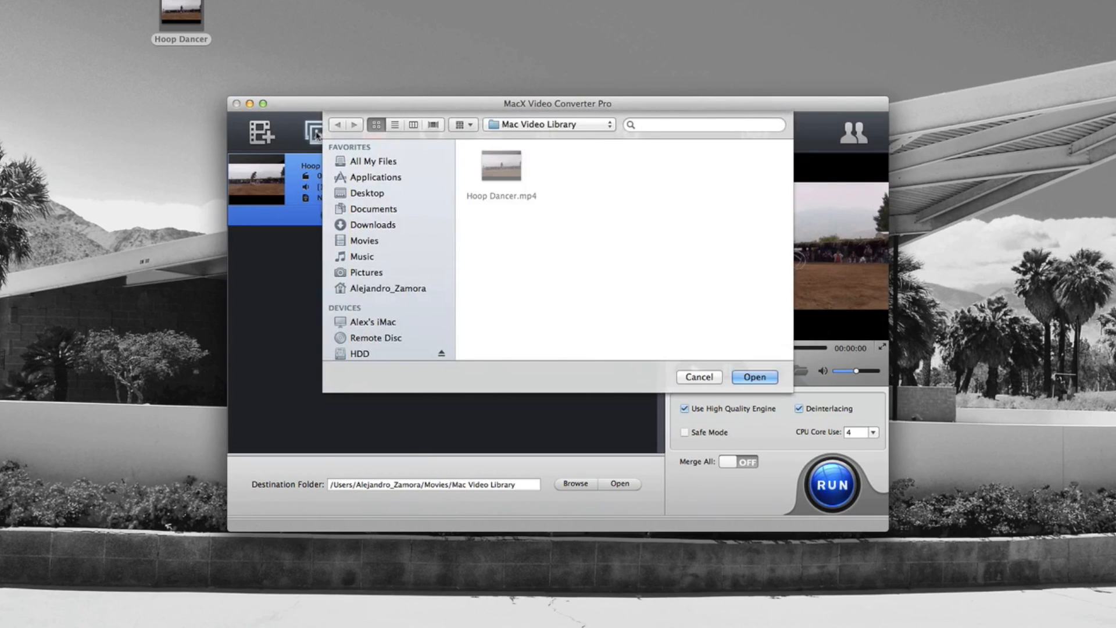
click(694, 377)
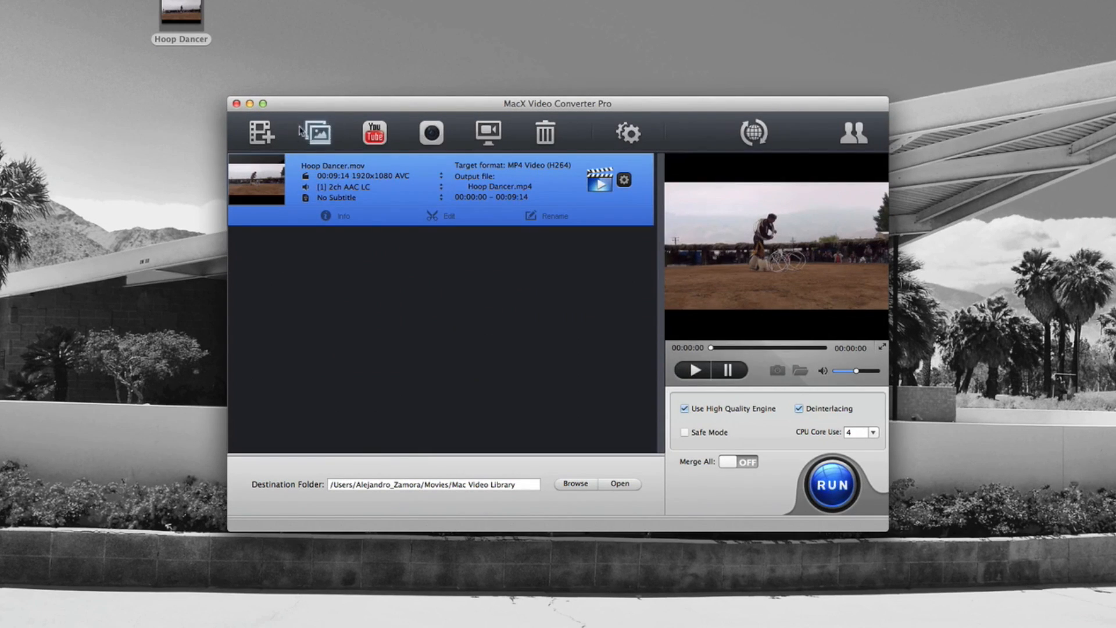
click(383, 142)
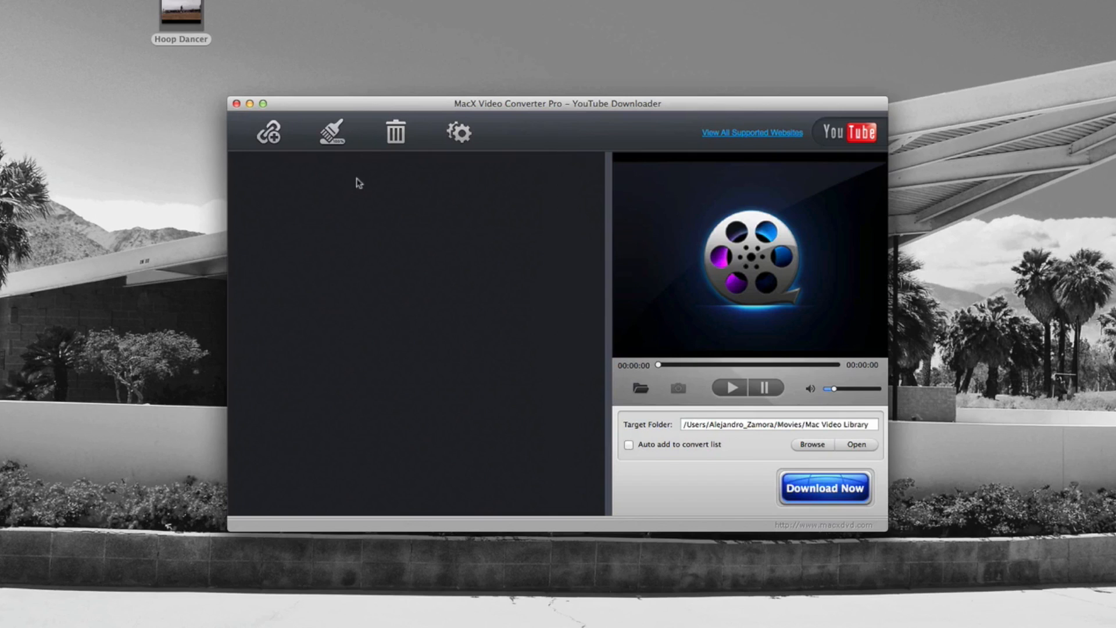
click(269, 132)
click(464, 175)
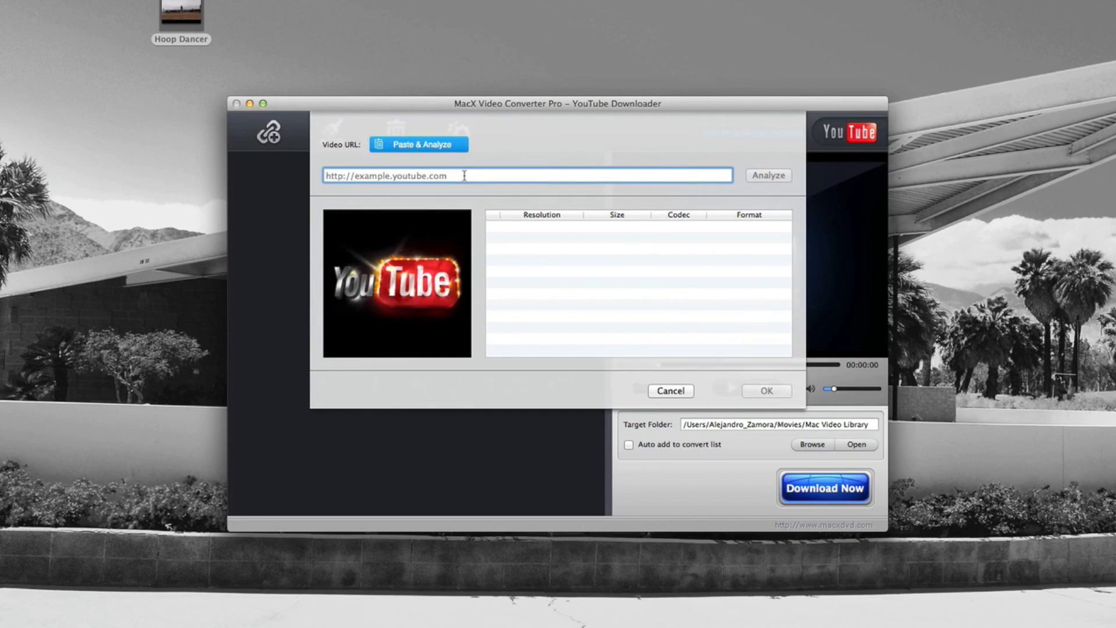
text(https://www.youtube.com/watch?v=MgyTwAnzpN8)
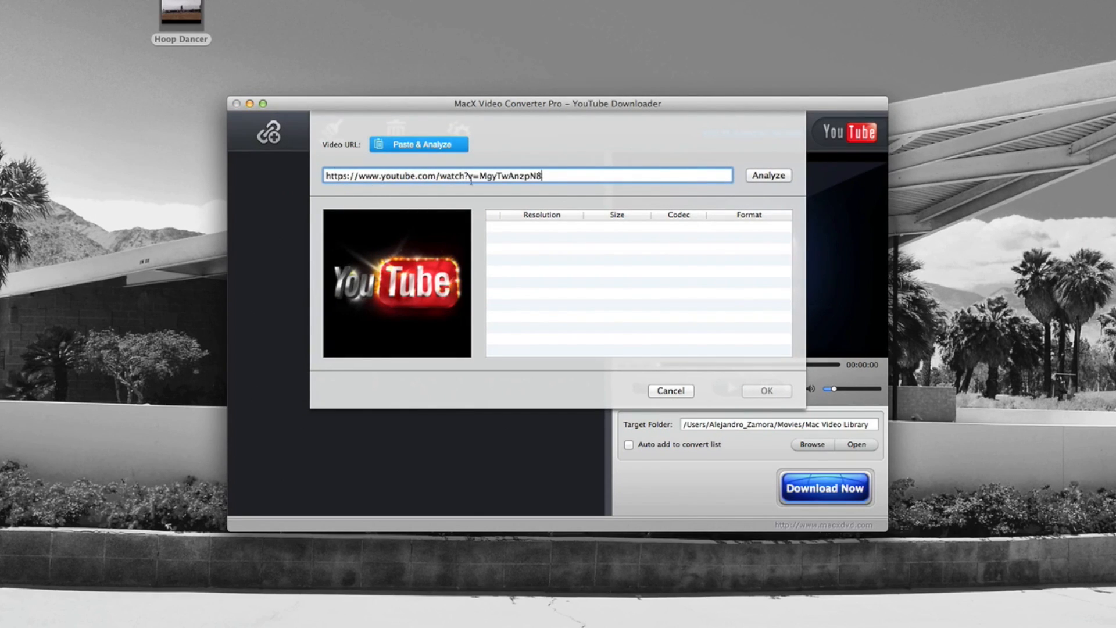
click(756, 177)
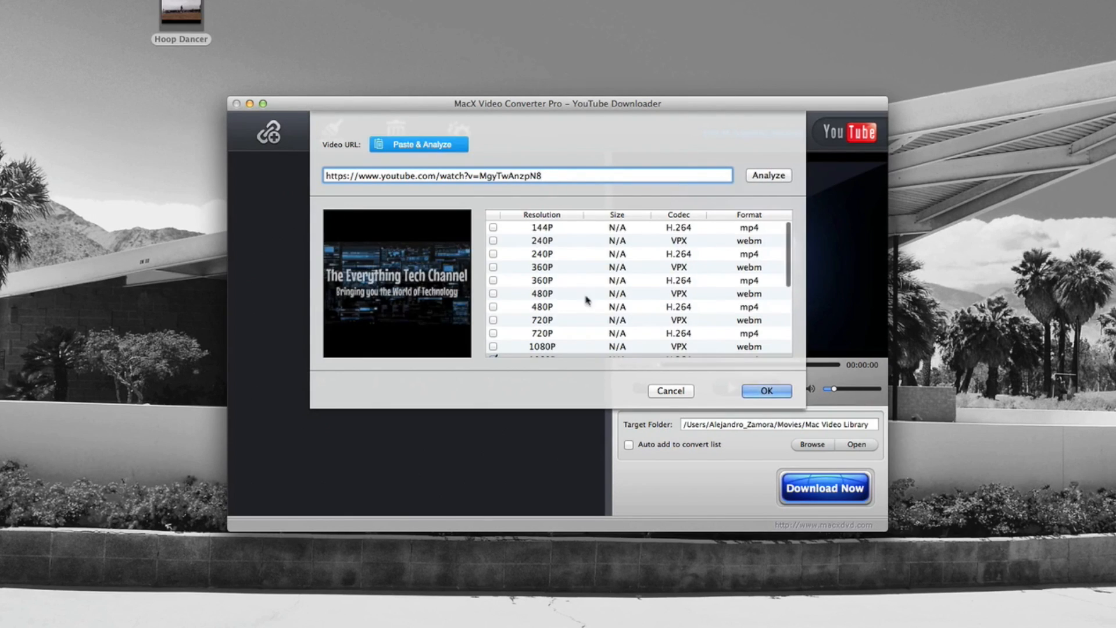
Review the available formats and add the 1080P H.264 mp4 version to the download list
scroll(552, 247, down, 3)
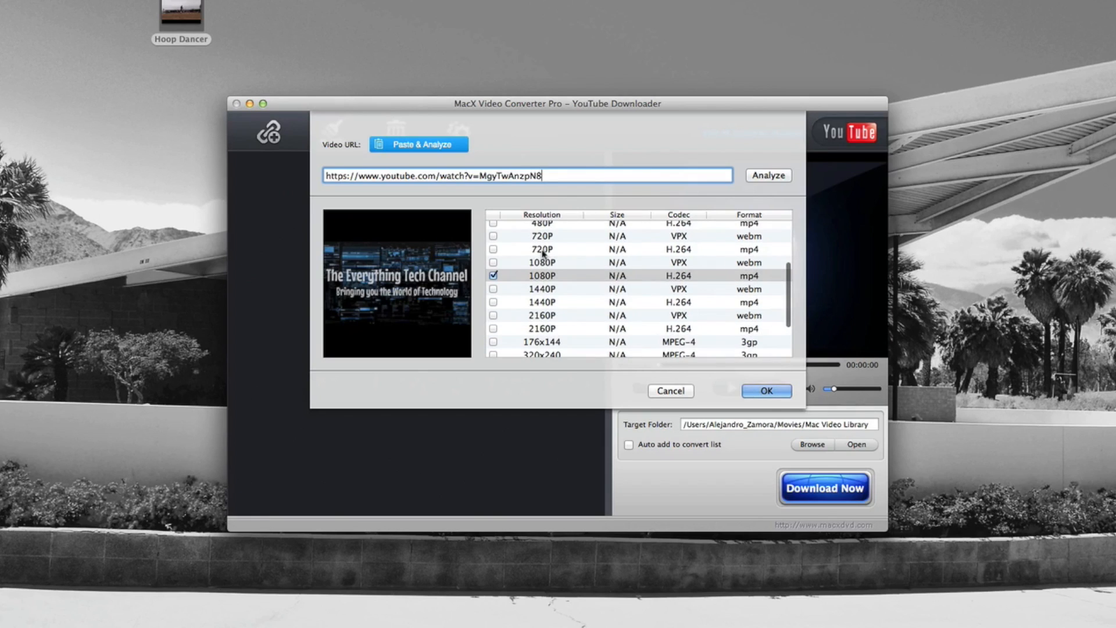
click(539, 274)
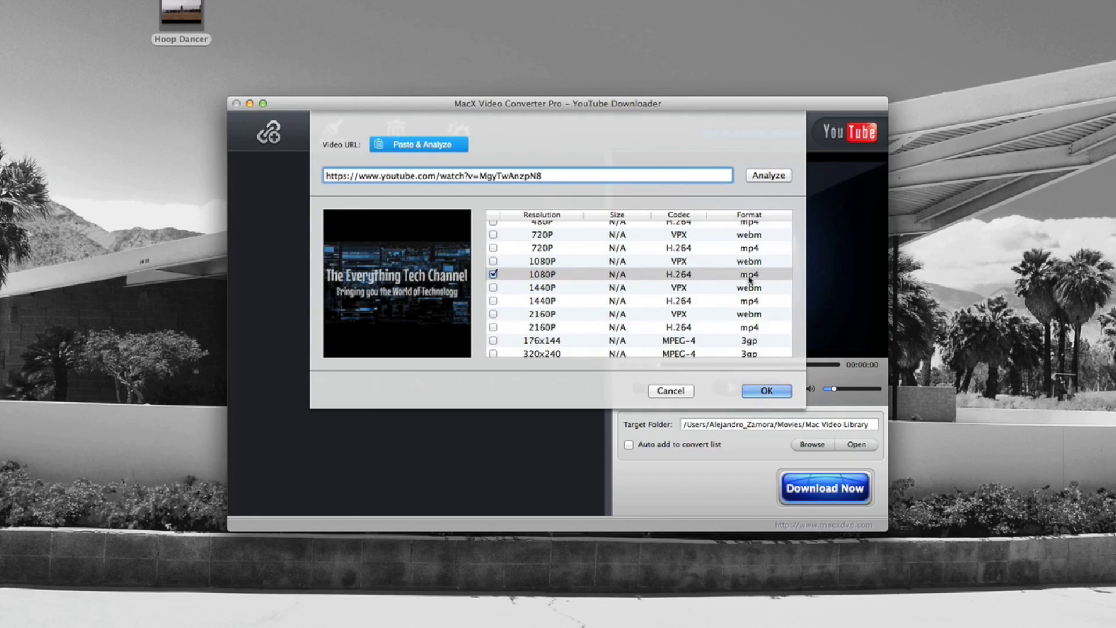
scroll(651, 309, down, 2)
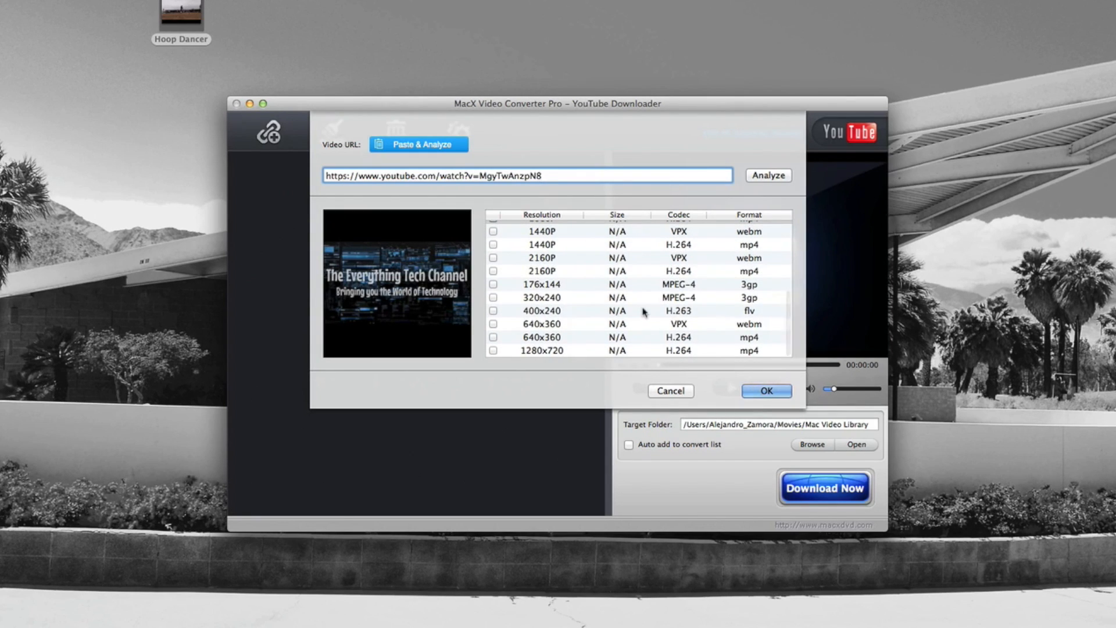
scroll(645, 312, up, 5)
scroll(643, 311, down, 5)
scroll(544, 320, up, 1)
scroll(544, 320, up, 1)
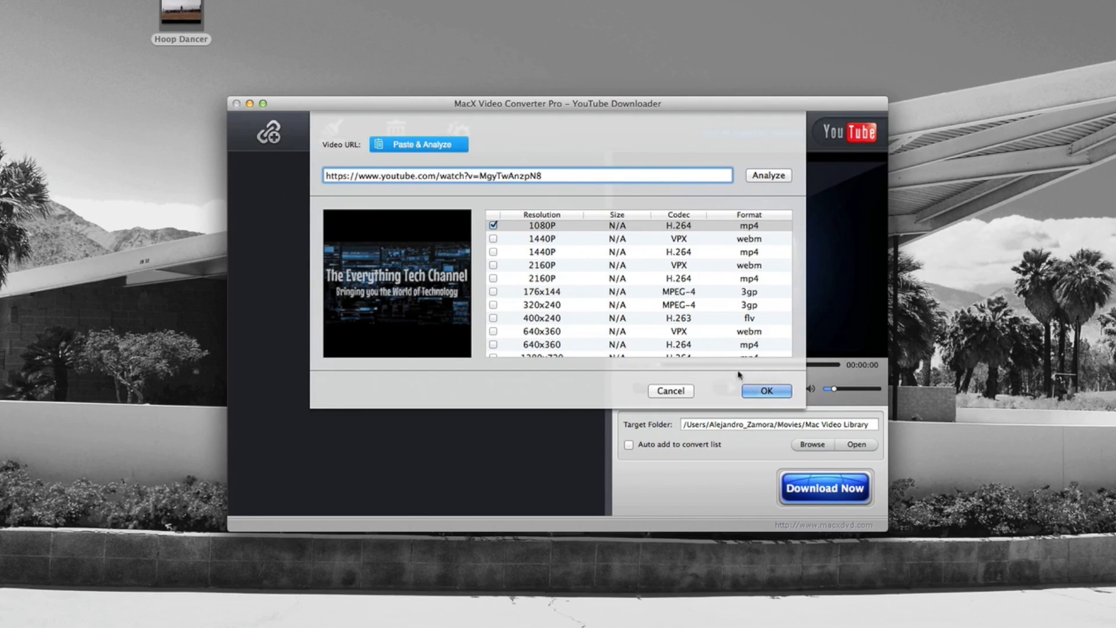
click(769, 393)
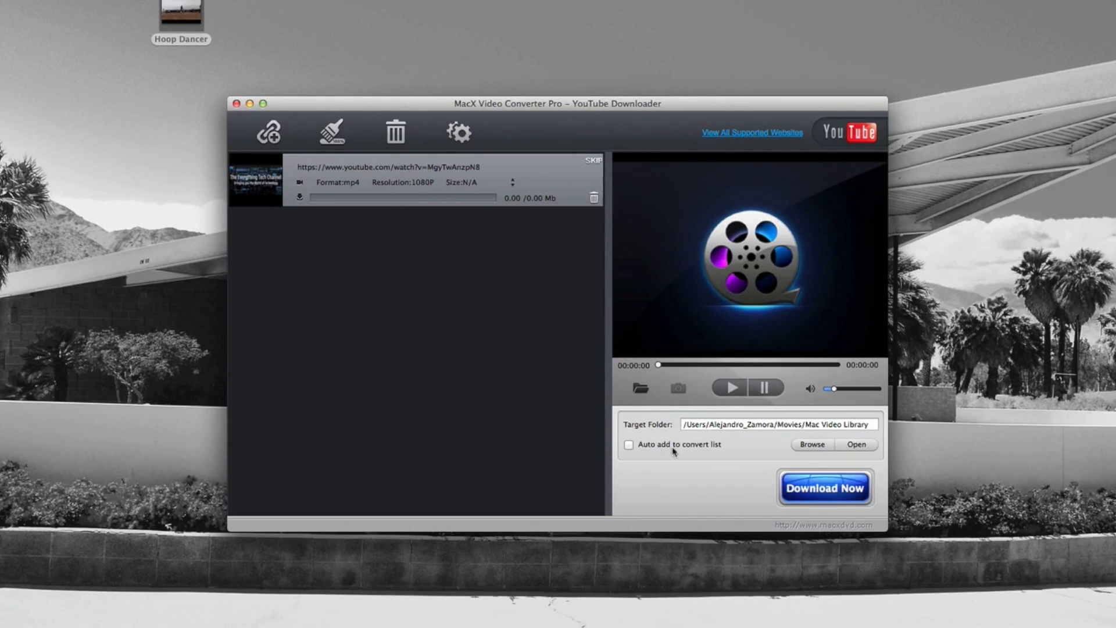
Download the queued YouTube video, open its target folder, and briefly play the downloaded mp4 to check it
click(825, 487)
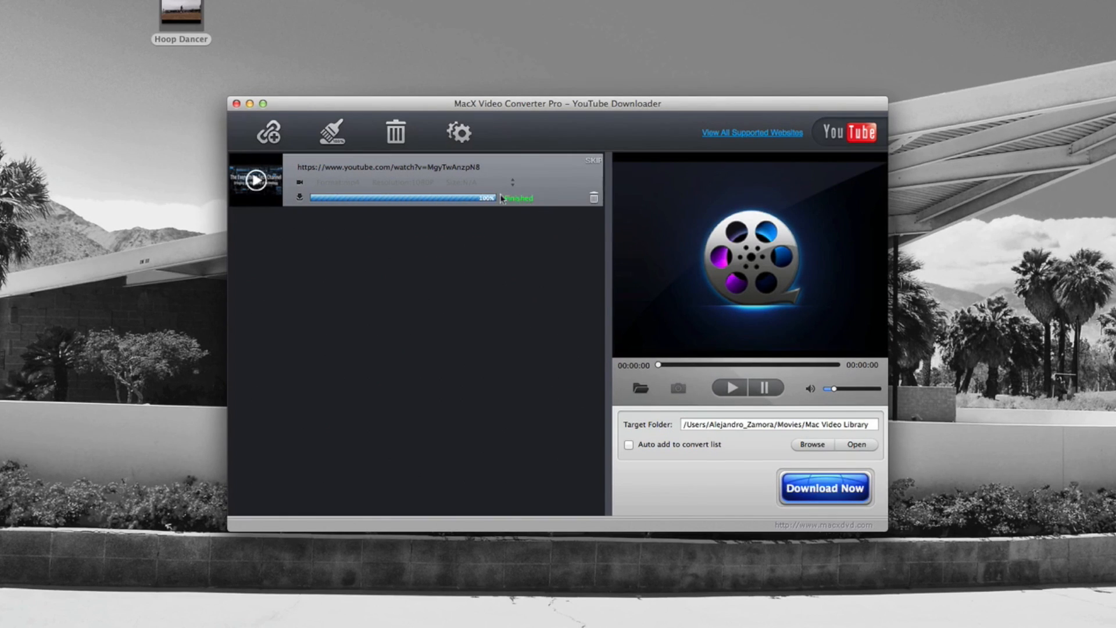
click(857, 444)
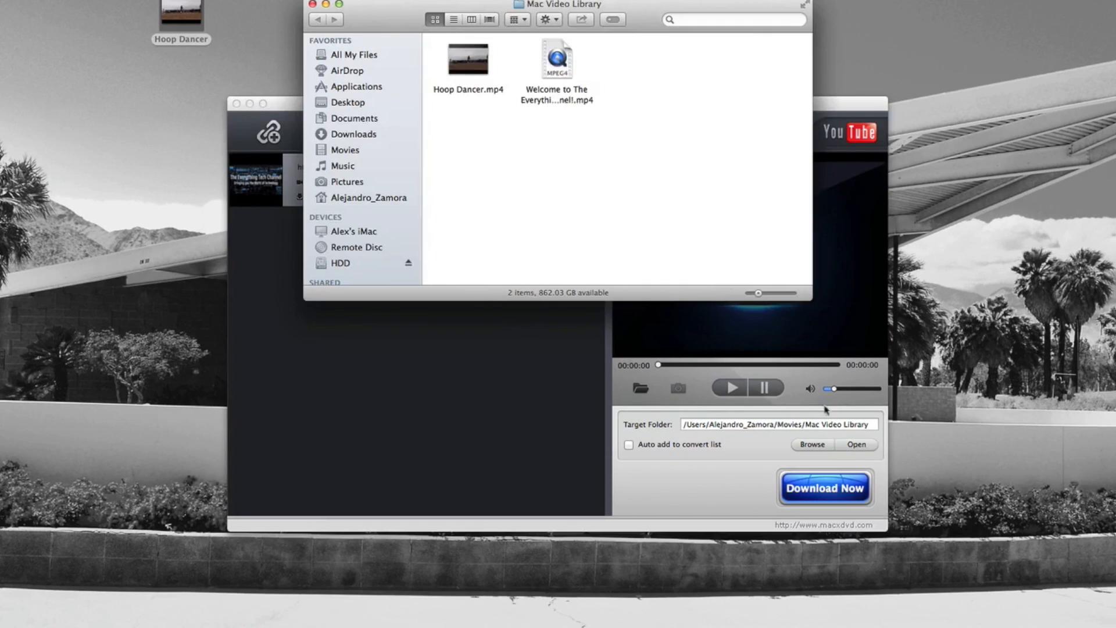
double_click(568, 72)
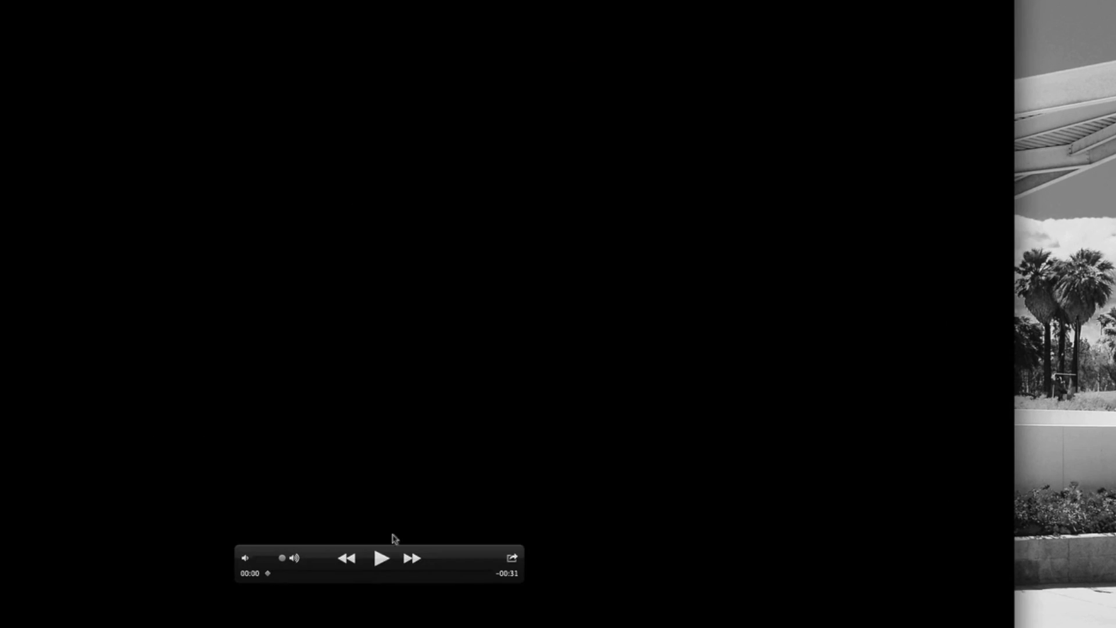
click(379, 559)
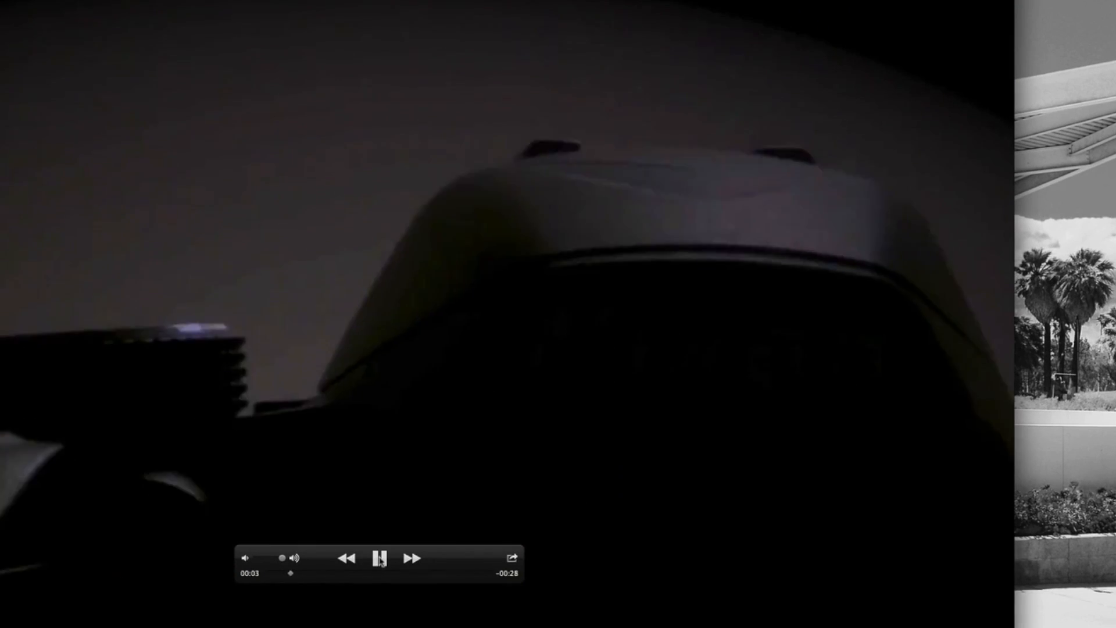
click(381, 561)
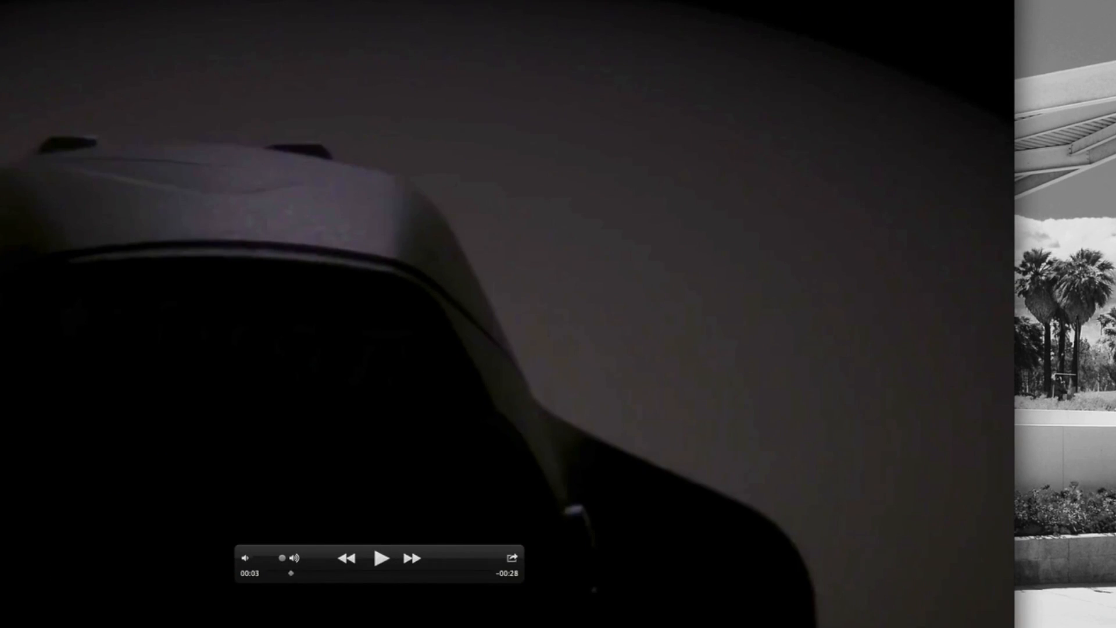
Close the video player and the Mac Video Library window, and clear the finished item from the download list
click(1, 3)
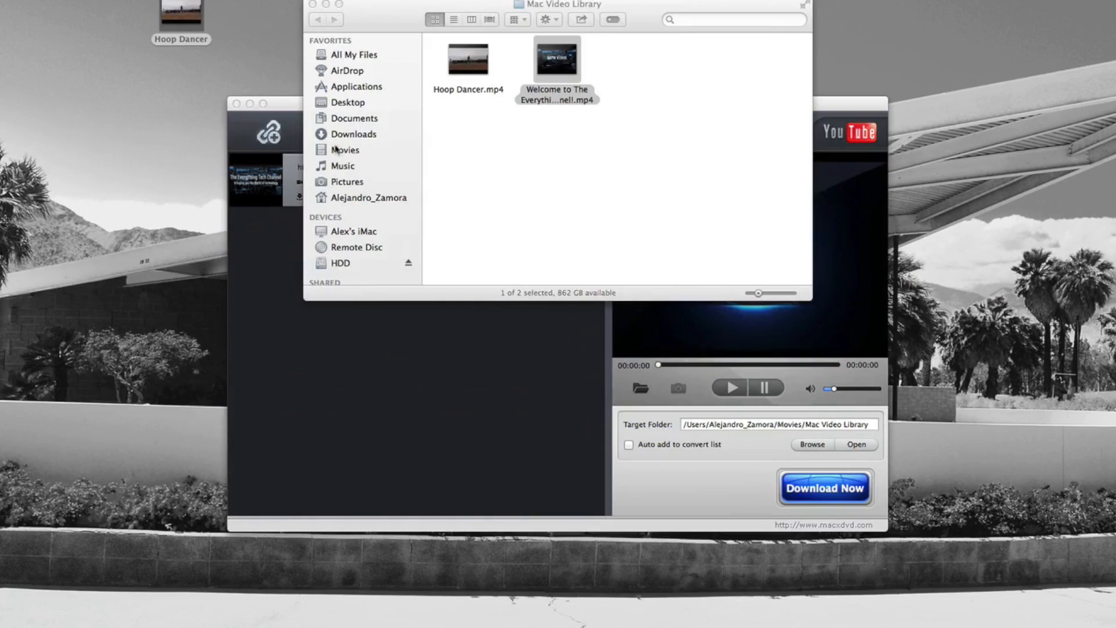
click(470, 152)
click(312, 4)
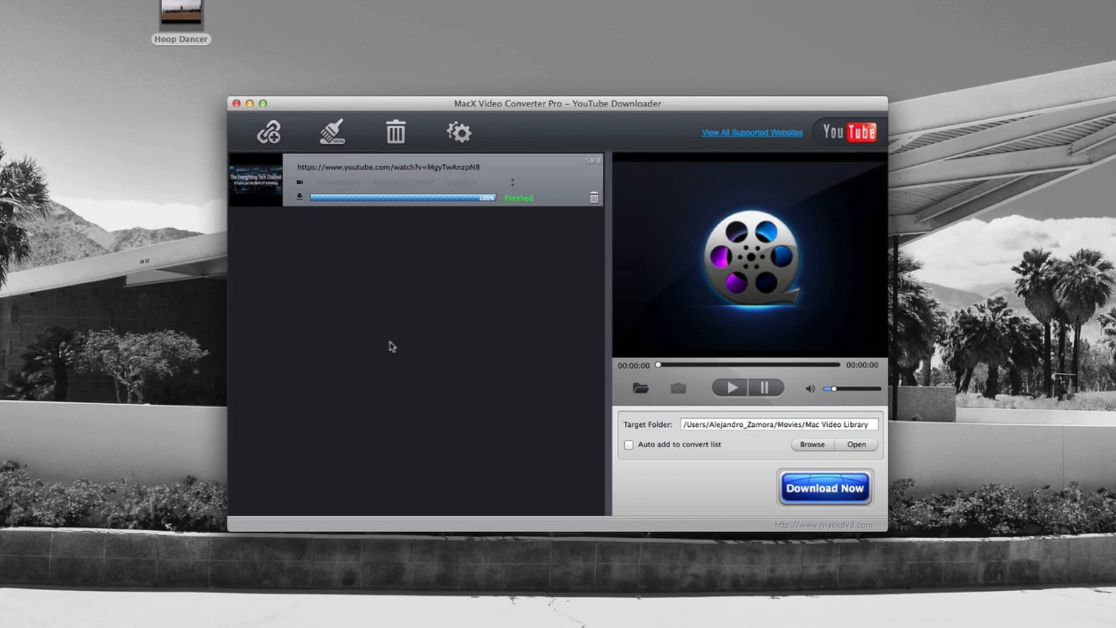
click(342, 146)
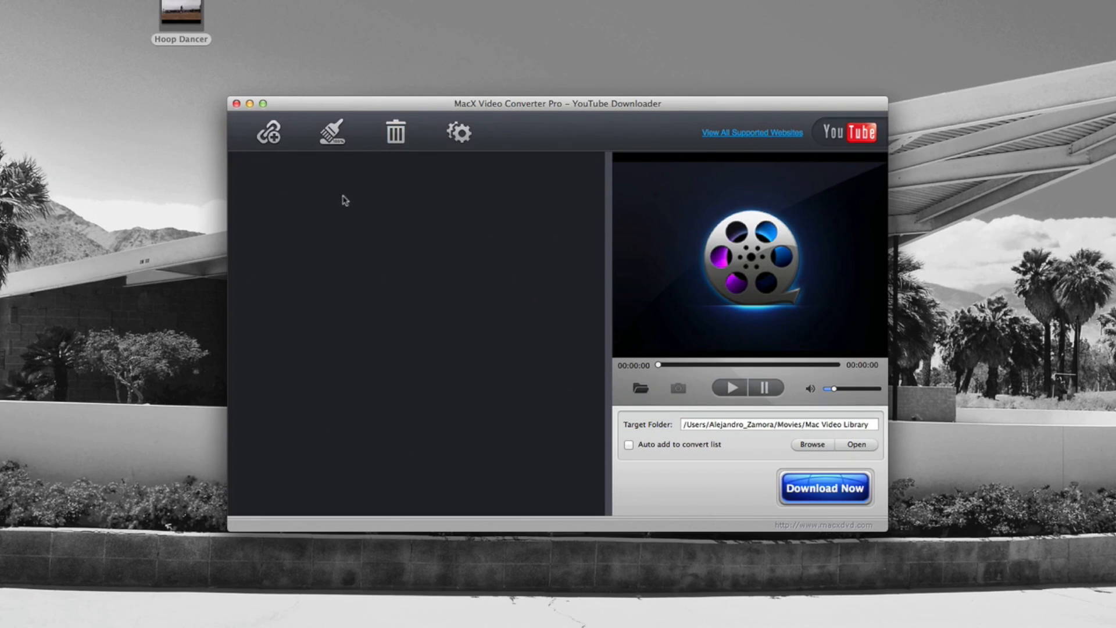
Review the downloader's preferred video format and resolution options, keeping mp4 and 1080P, and close the settings
click(459, 134)
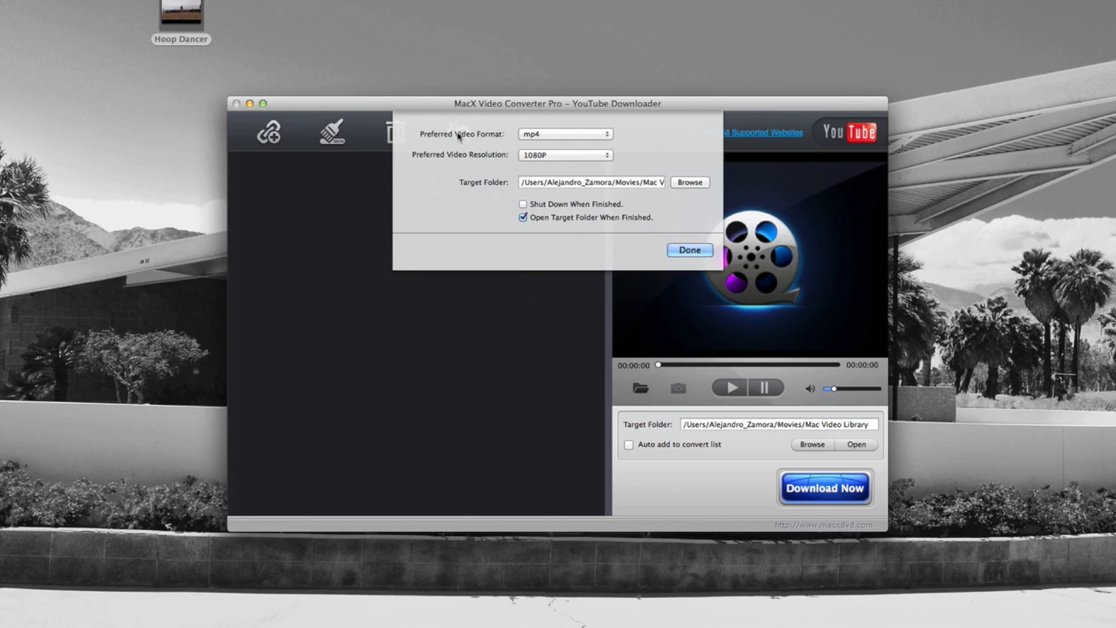
click(538, 135)
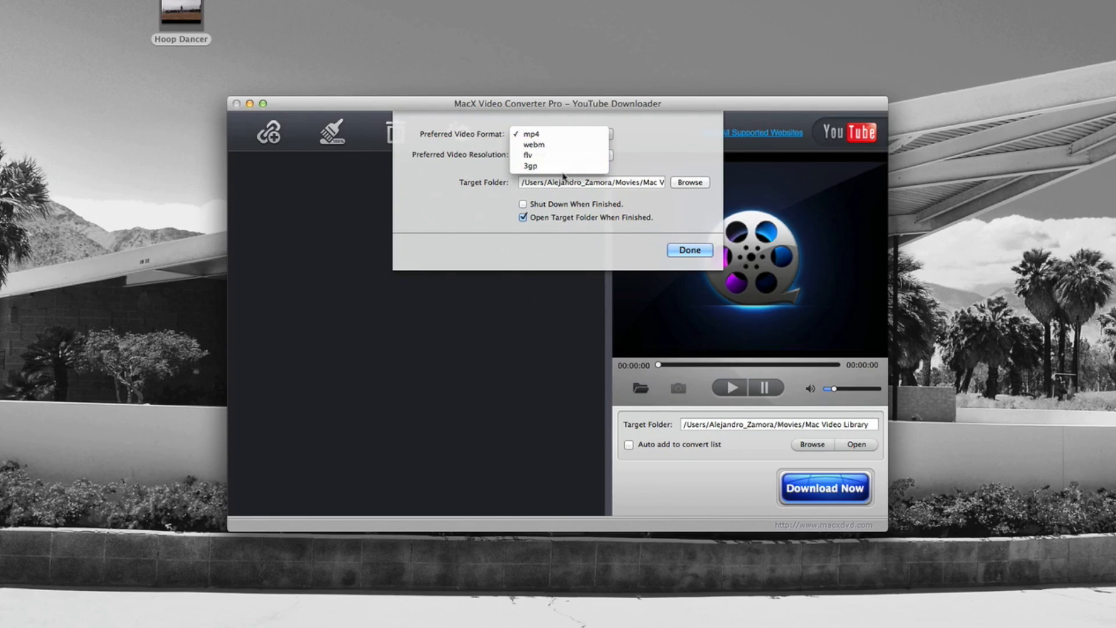
click(655, 158)
click(567, 135)
click(567, 136)
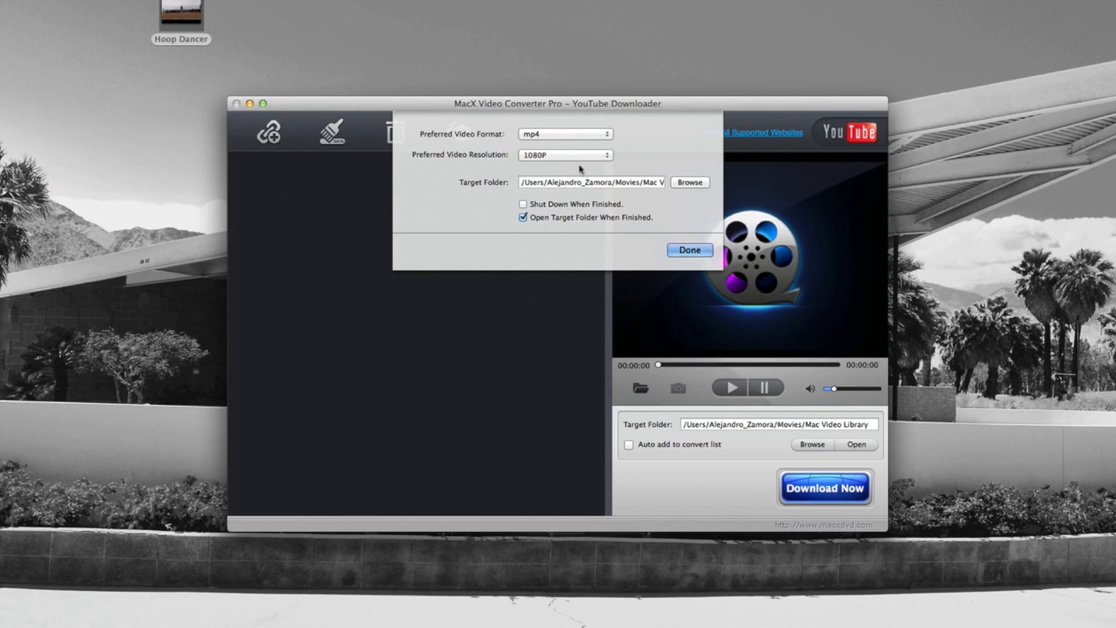
click(577, 159)
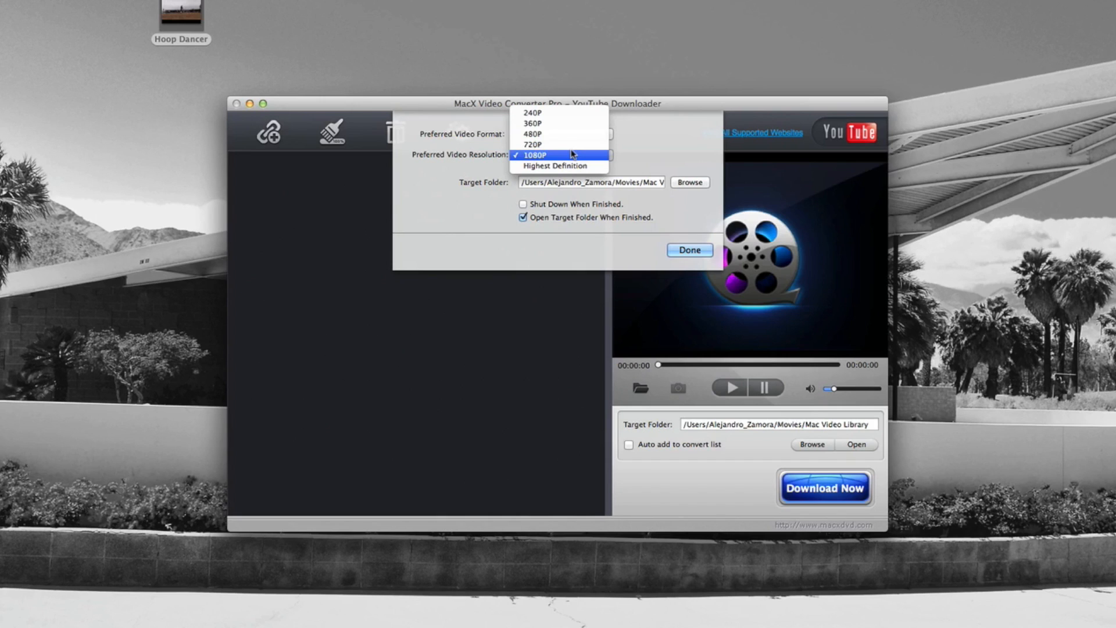
click(532, 154)
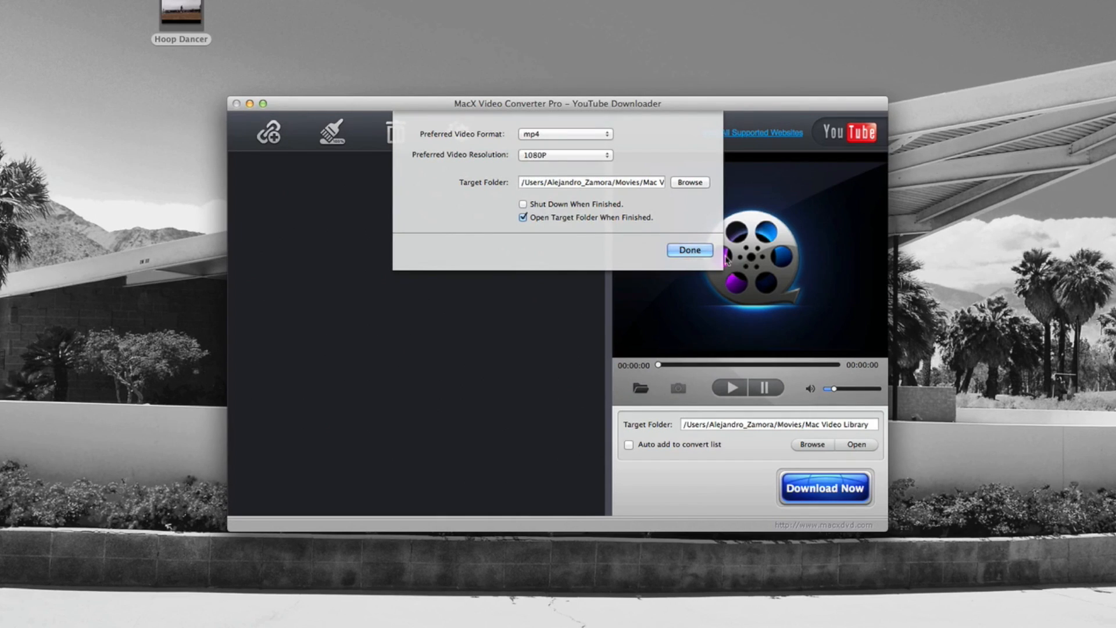
click(686, 250)
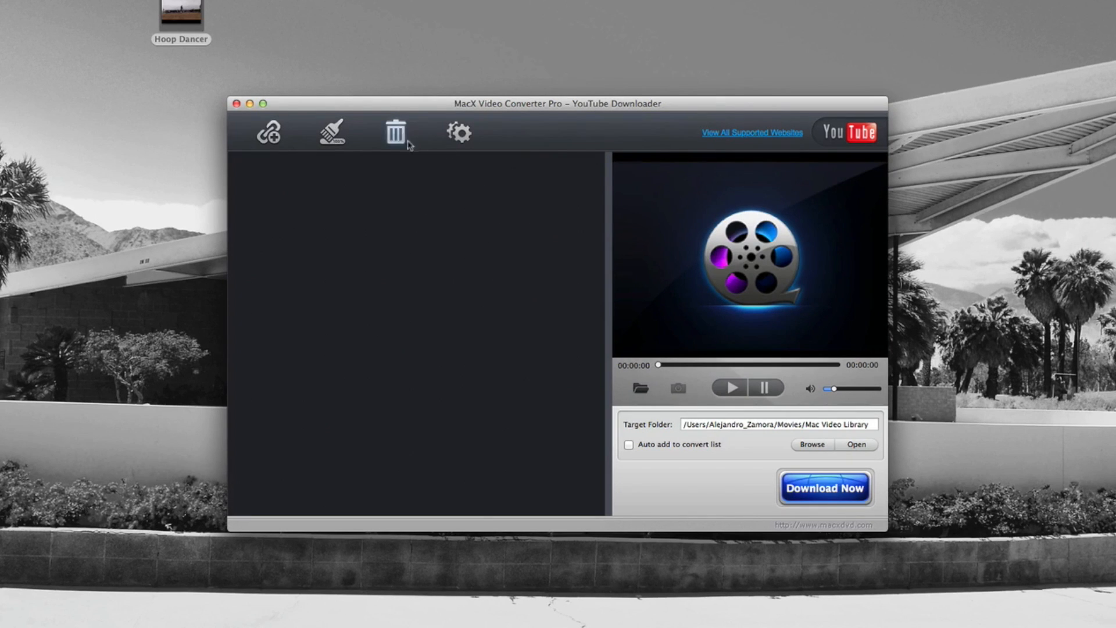
Switch from the YouTube downloader to the Video Recorder, and view its output folder before closing that folder's window
click(237, 104)
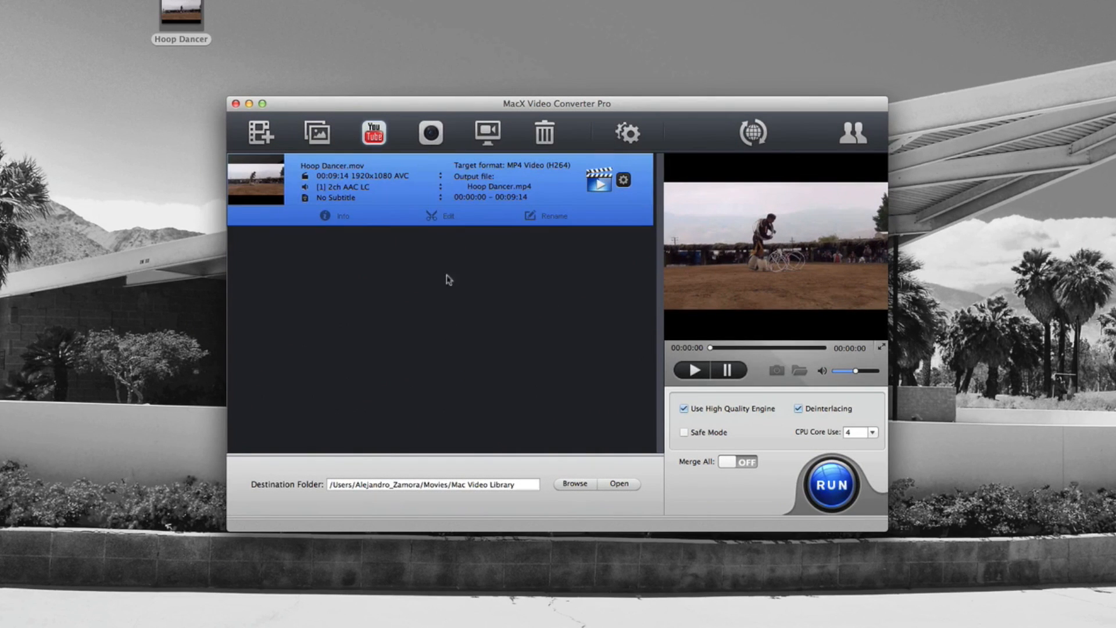
click(429, 134)
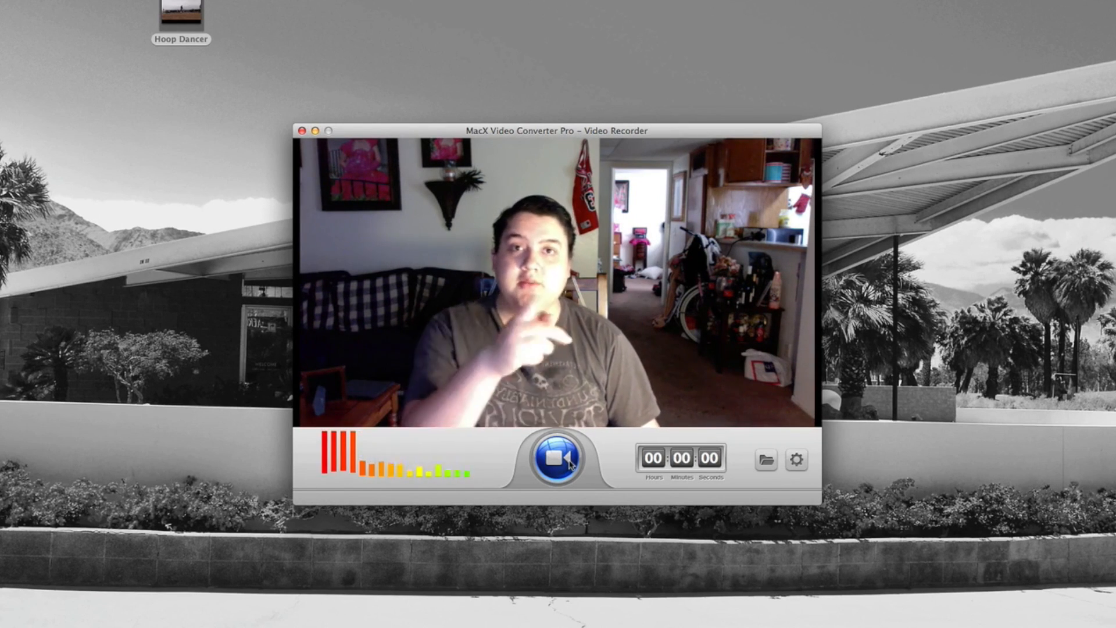
click(767, 461)
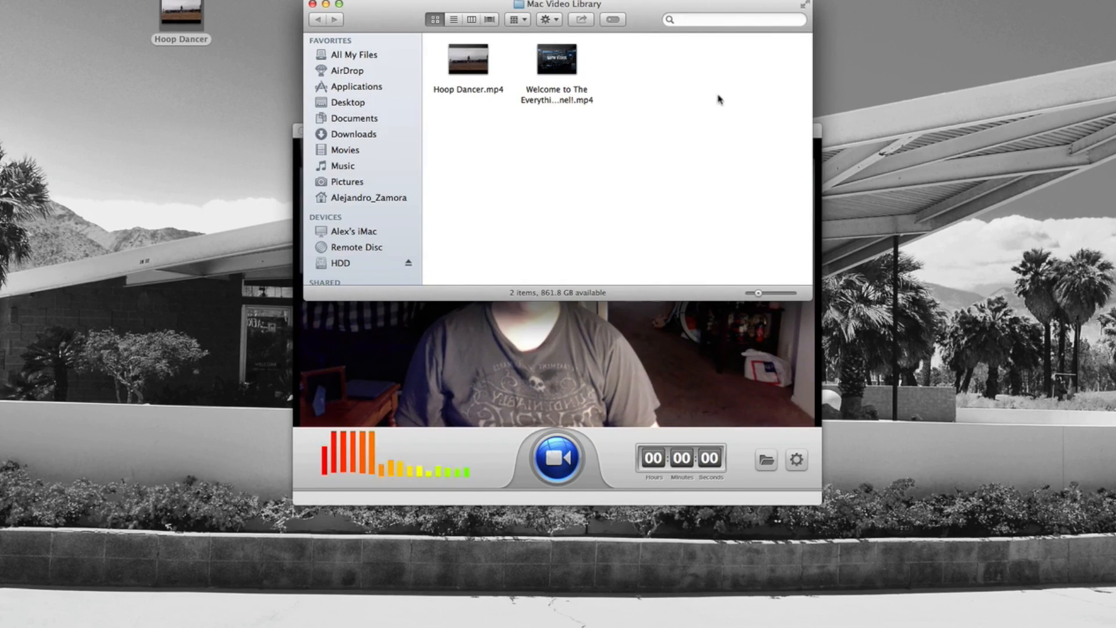
click(313, 4)
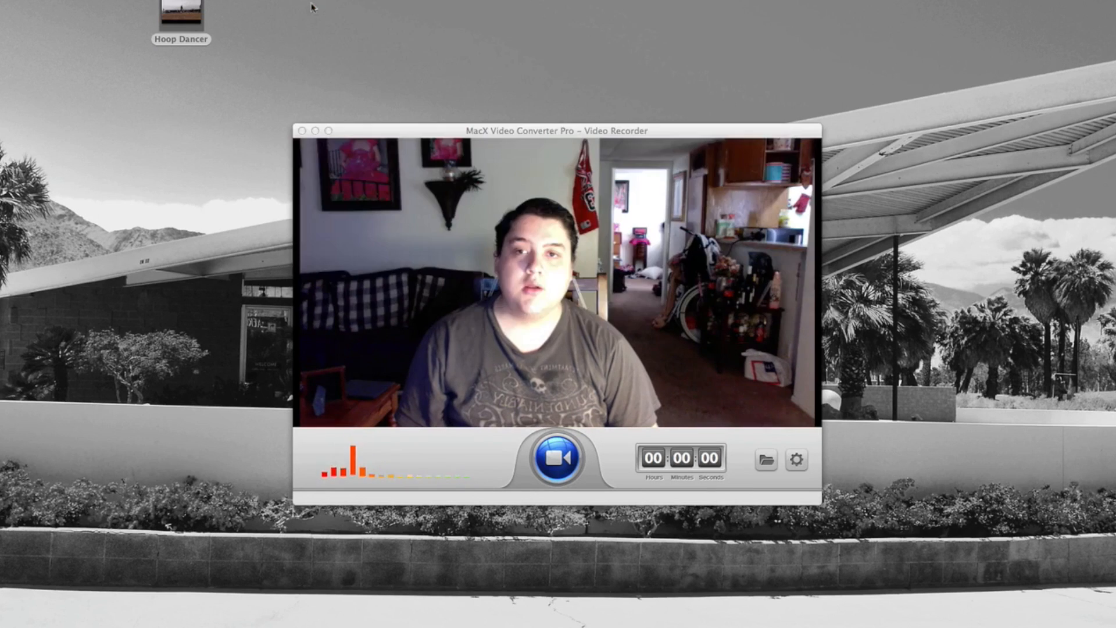
Review the Video Recorder's audio and video device settings, and set the recording resolution to 1280x720
click(798, 461)
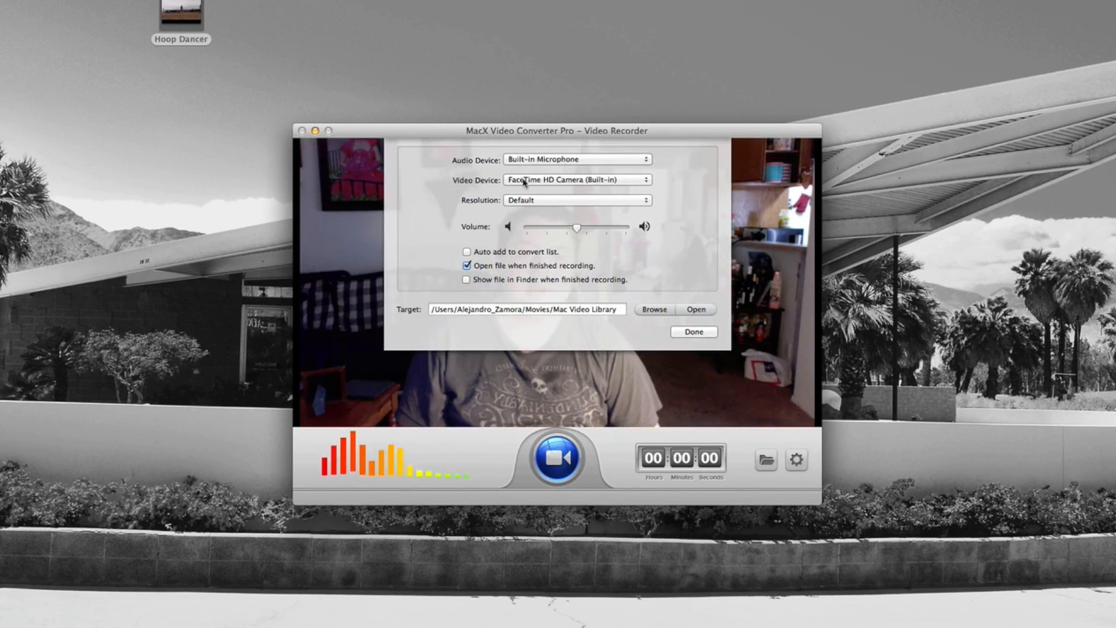
click(519, 161)
click(519, 160)
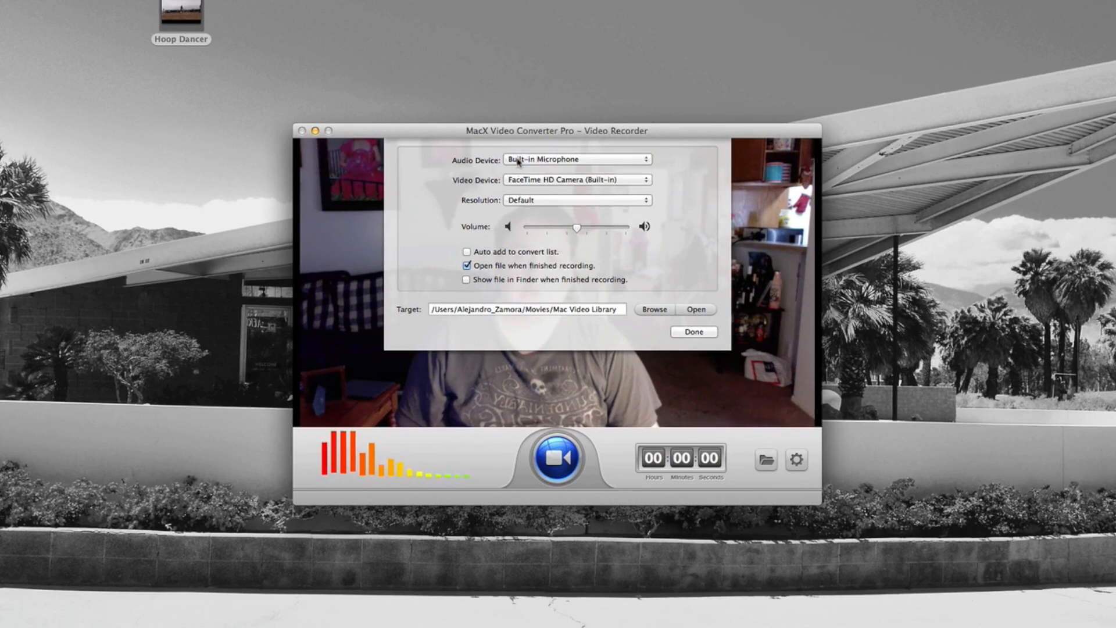
click(545, 181)
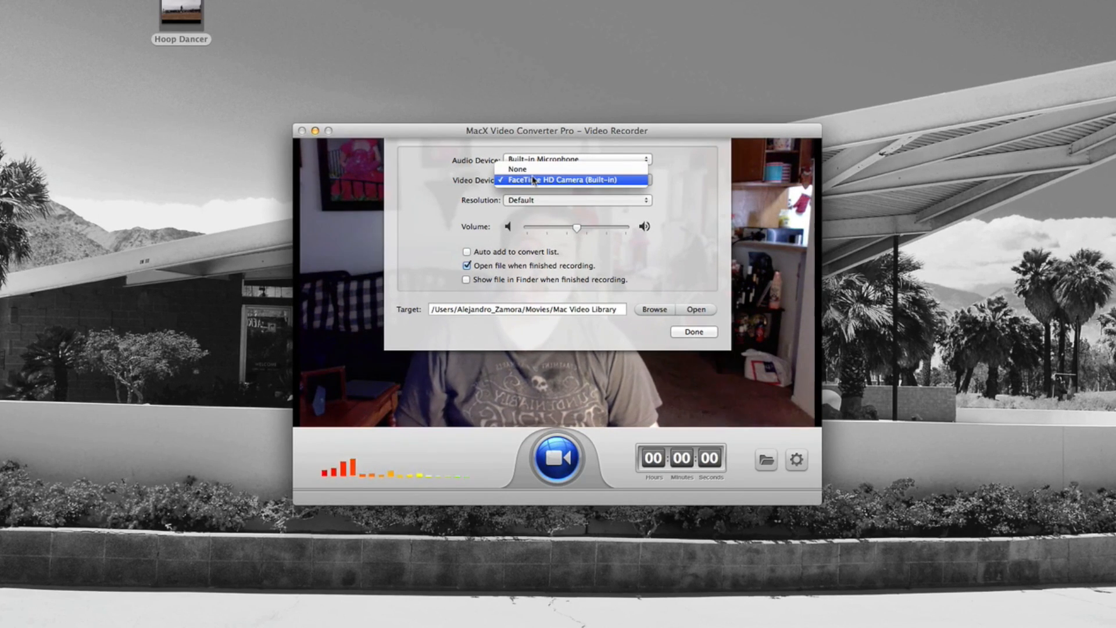
click(586, 181)
click(549, 202)
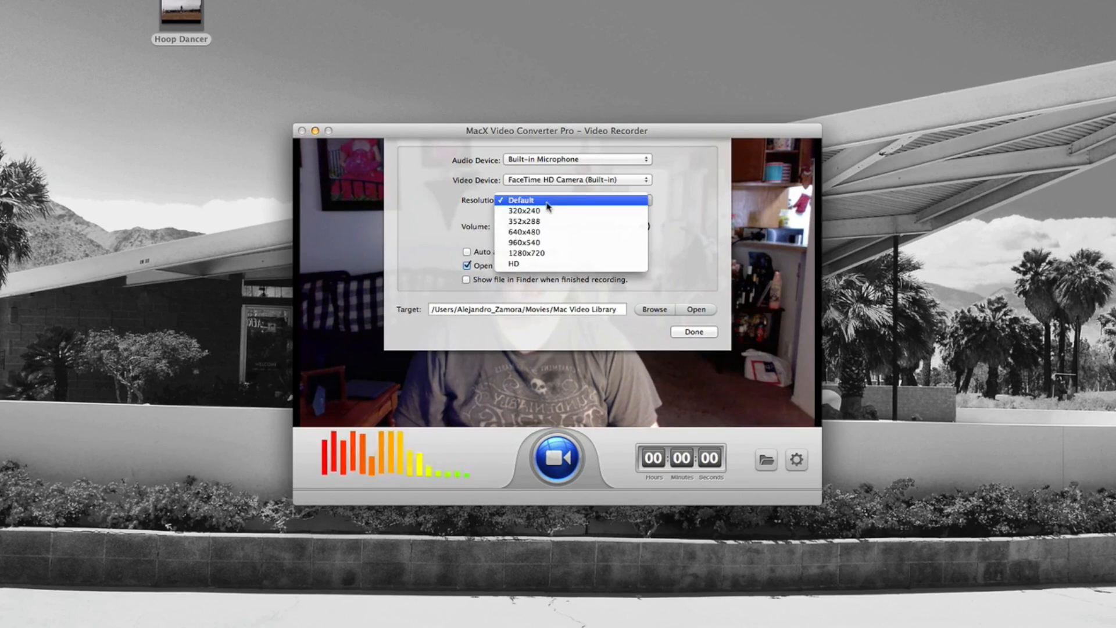
click(522, 254)
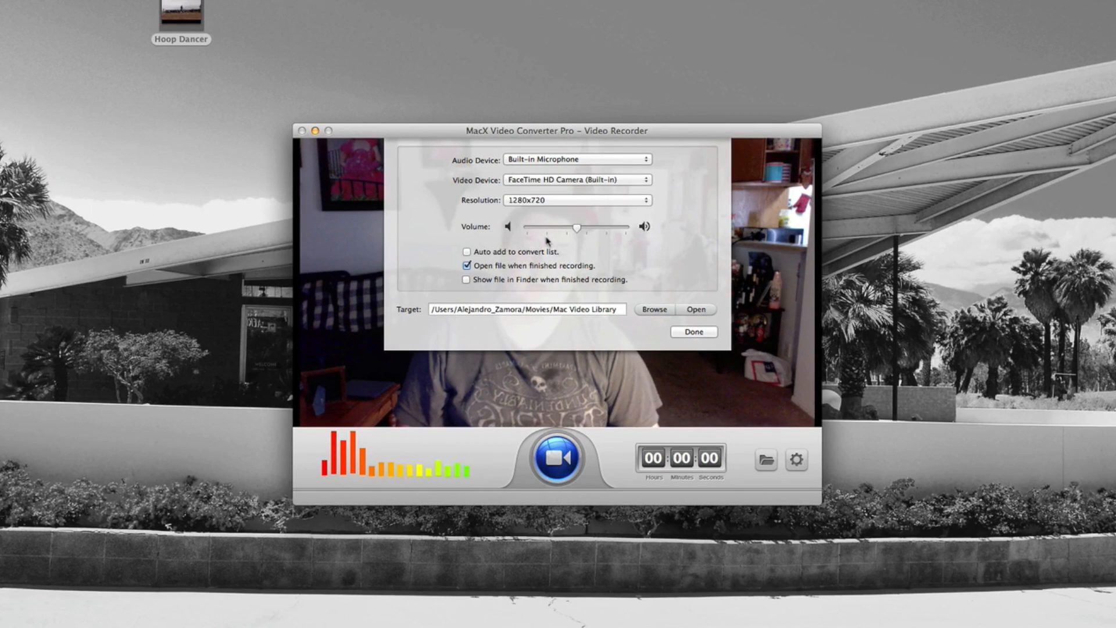
Try high and low recording volume levels, and settle the volume near the middle of its range
drag(577, 229, 628, 230)
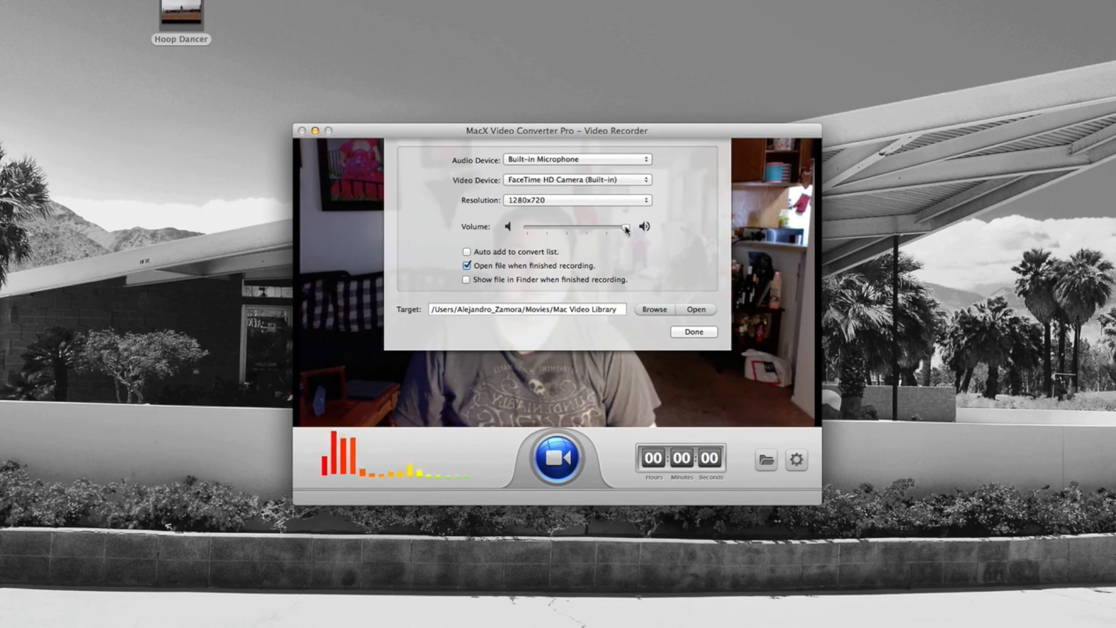
drag(627, 230, 539, 230)
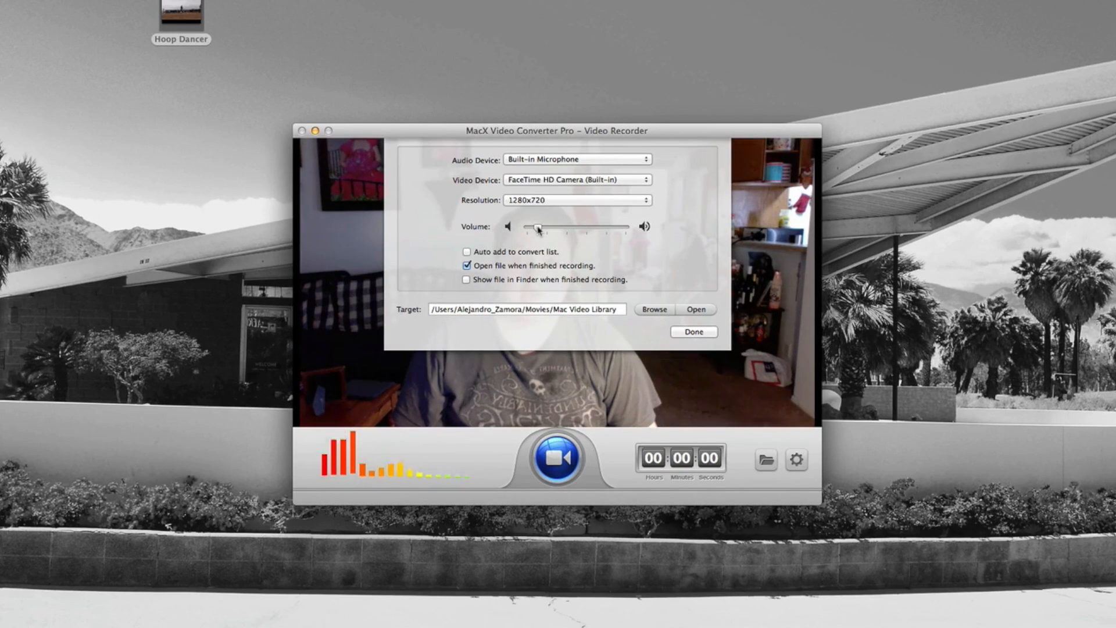
drag(539, 230, 572, 228)
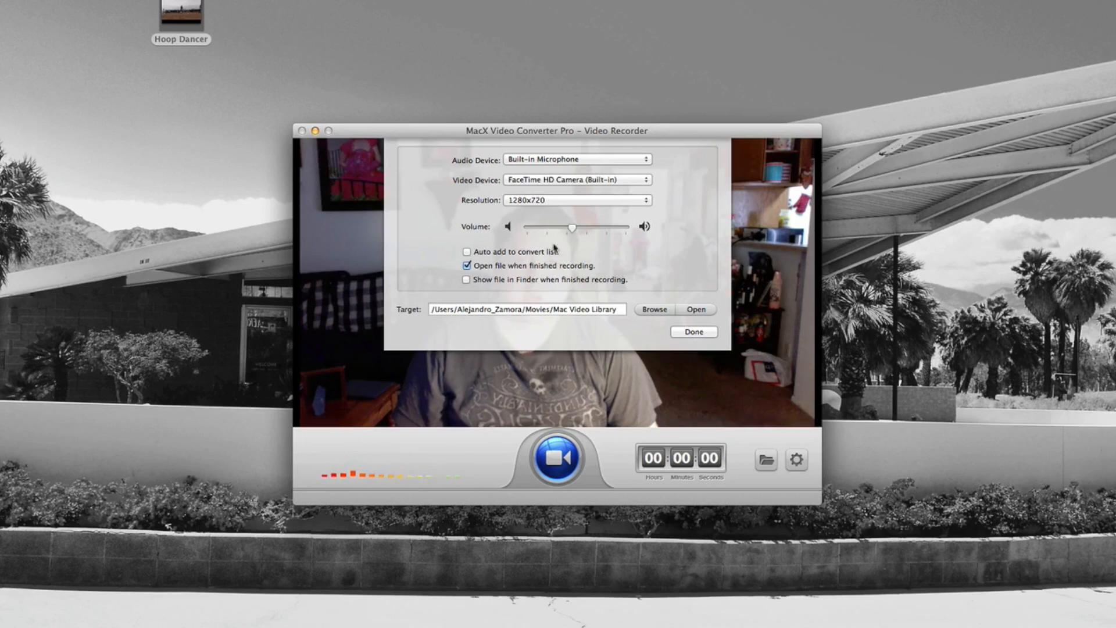
Enable automatic adding of recordings to the convert list, leave showing files in Finder off, and apply the recorder settings
click(496, 255)
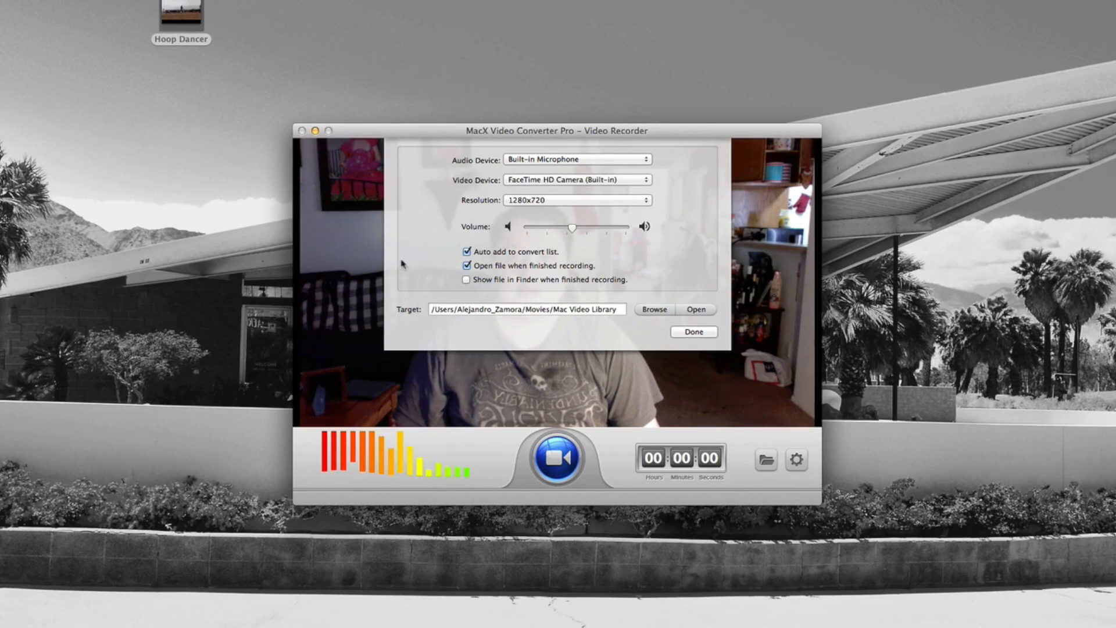
click(494, 285)
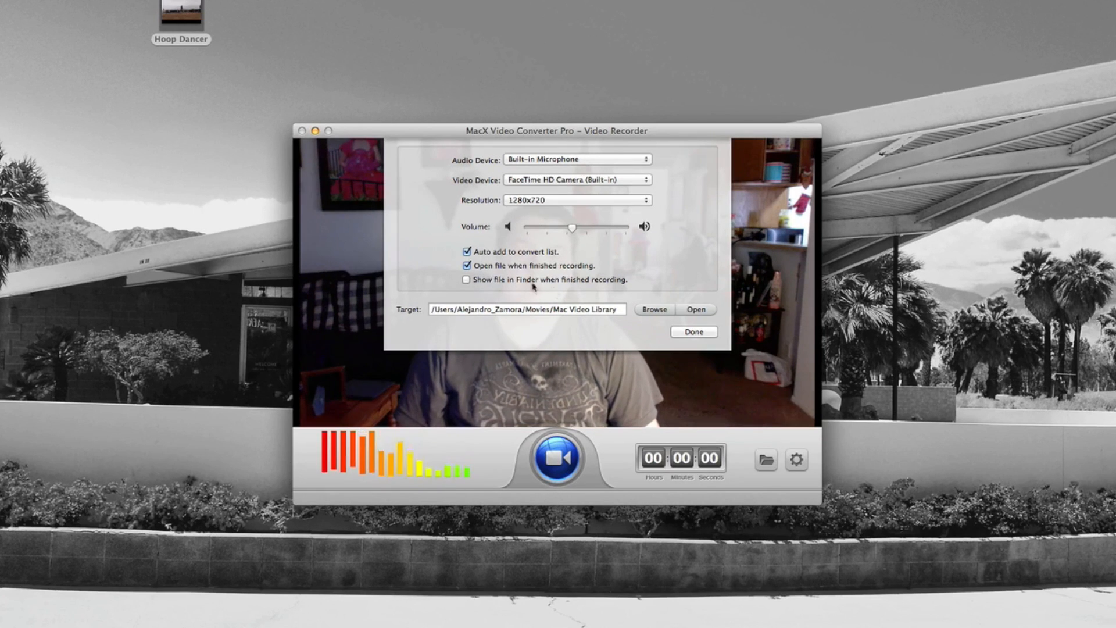
click(500, 280)
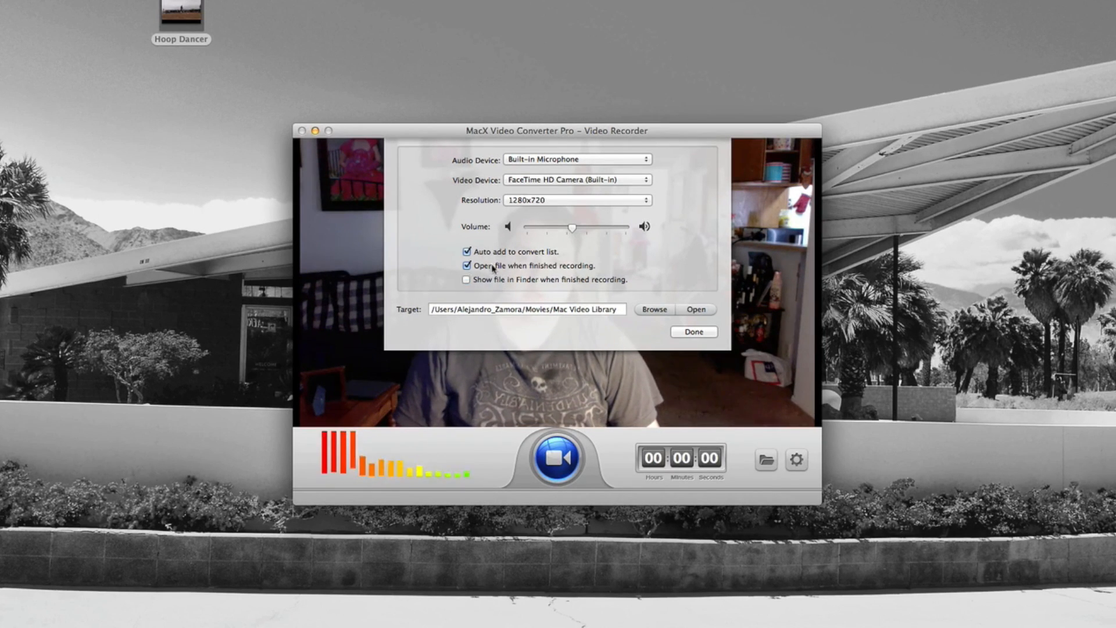
click(695, 334)
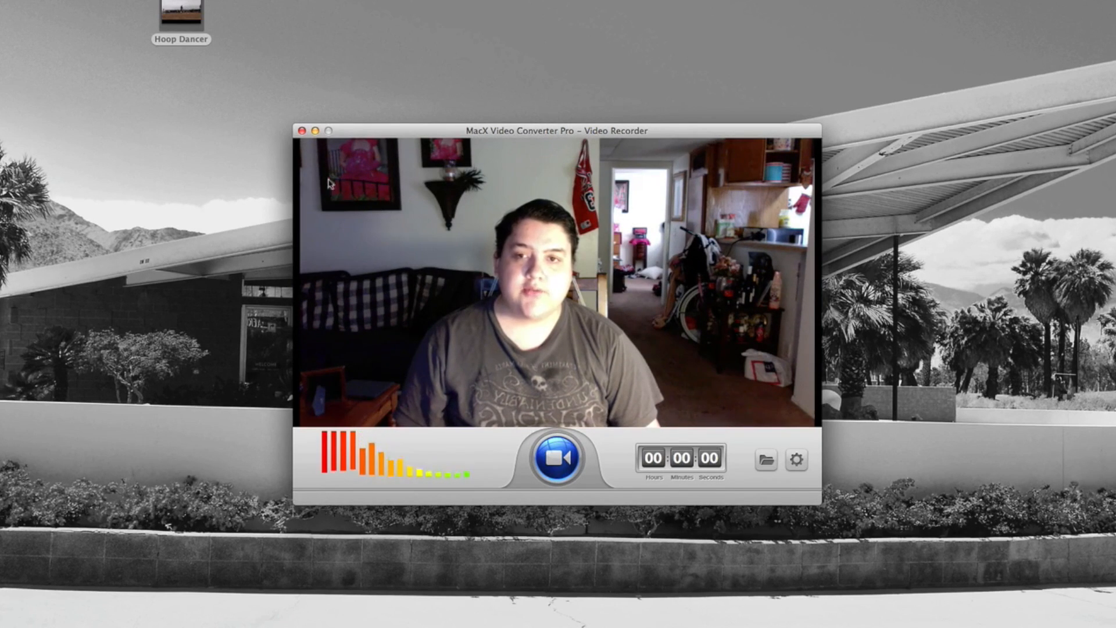
Close the Video Recorder, open the Screen Recorder, and reposition its window on the desktop
click(302, 131)
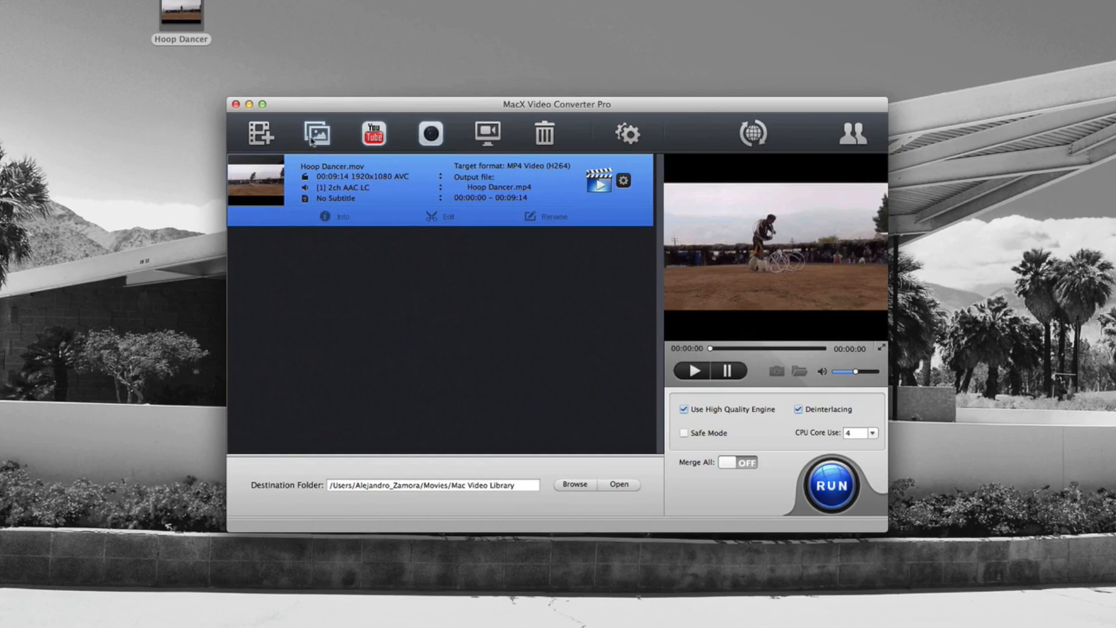
click(487, 133)
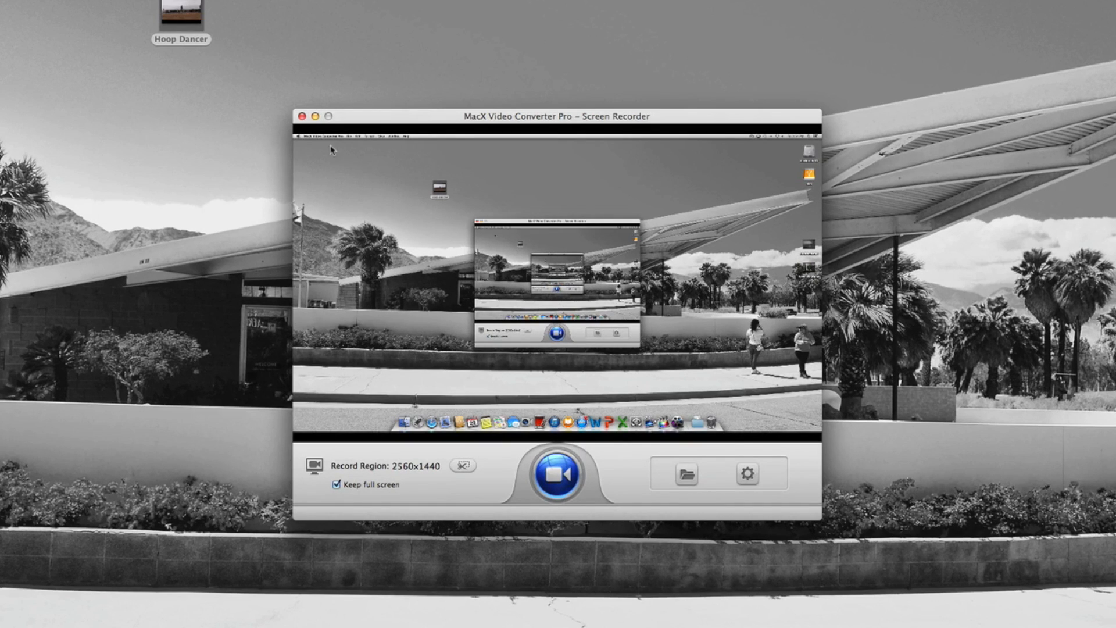
drag(356, 116, 441, 129)
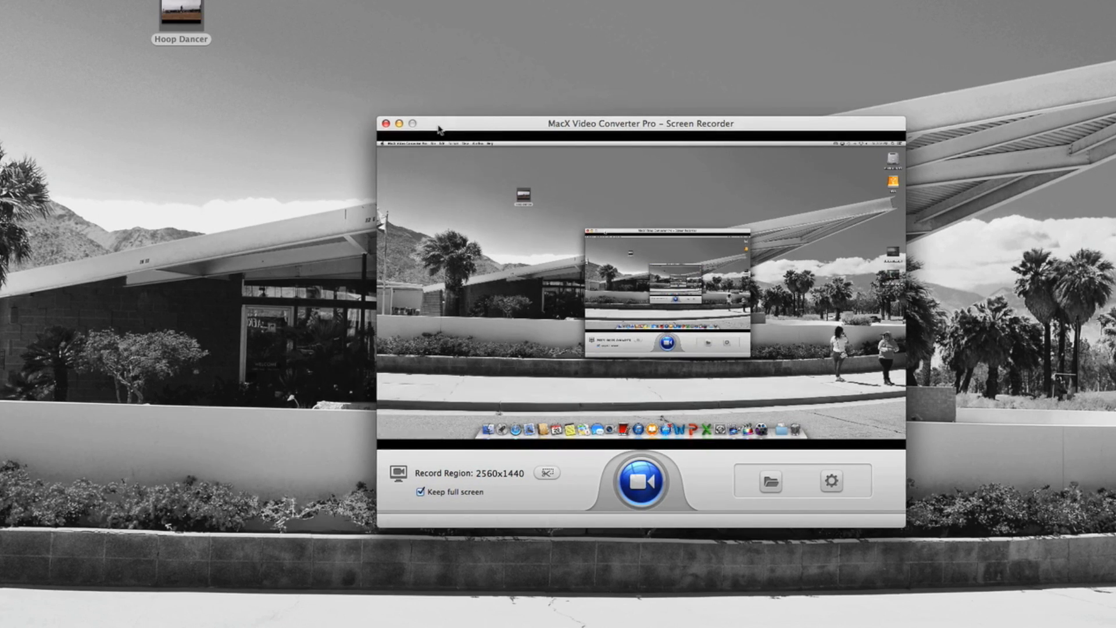
drag(440, 129, 302, 147)
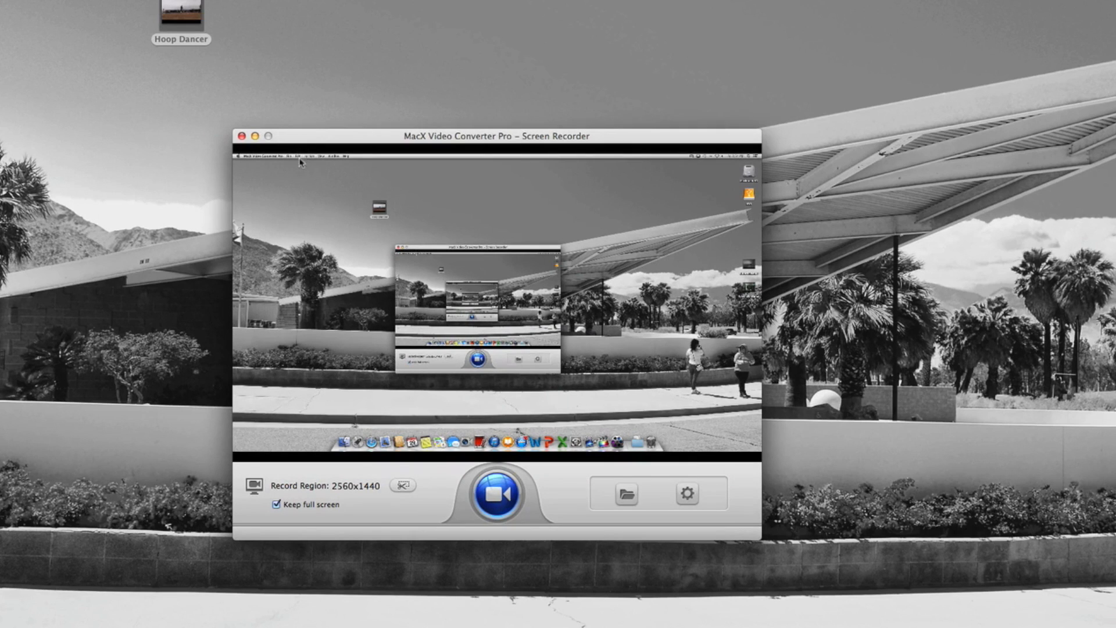
Try a custom 798x633 record region framing the Screen Recorder window, and restore full-screen recording
click(404, 486)
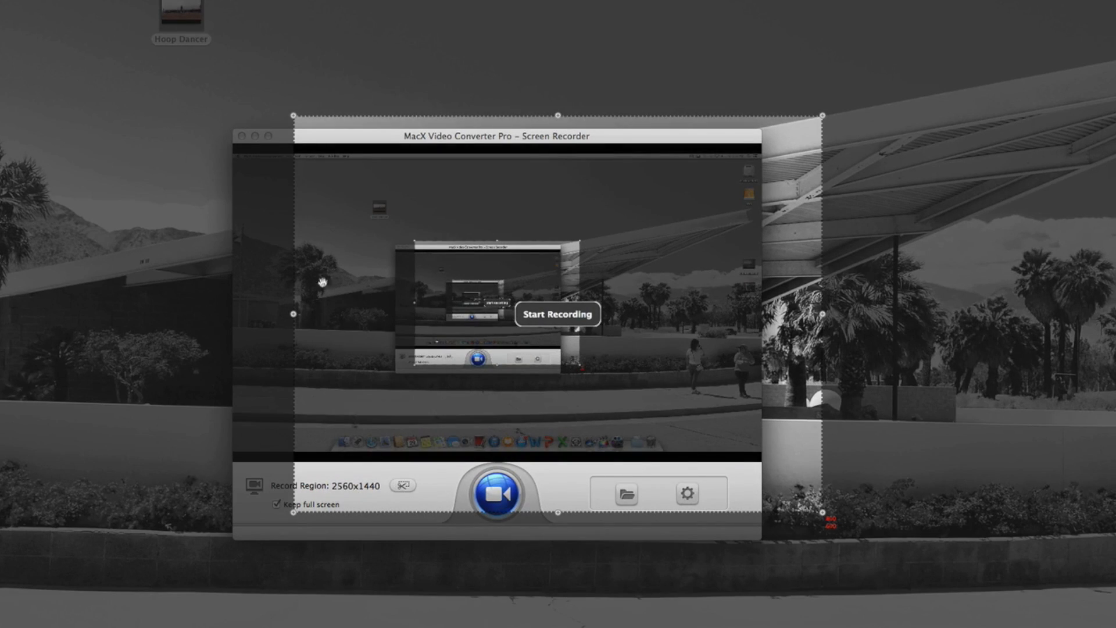
drag(286, 143, 452, 160)
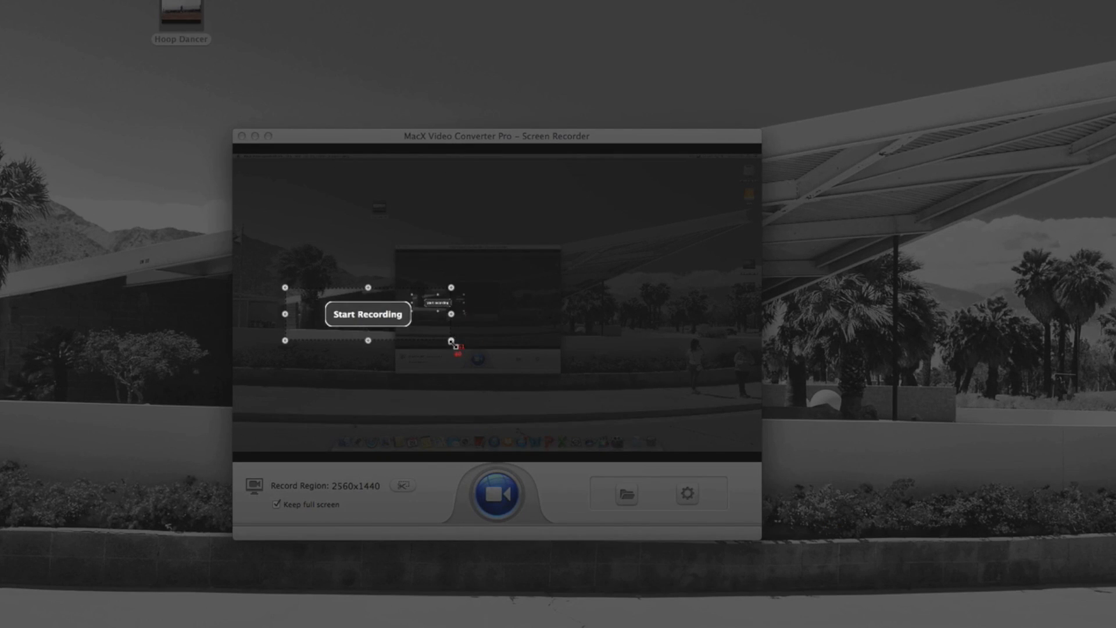
drag(453, 343, 812, 627)
drag(314, 339, 261, 179)
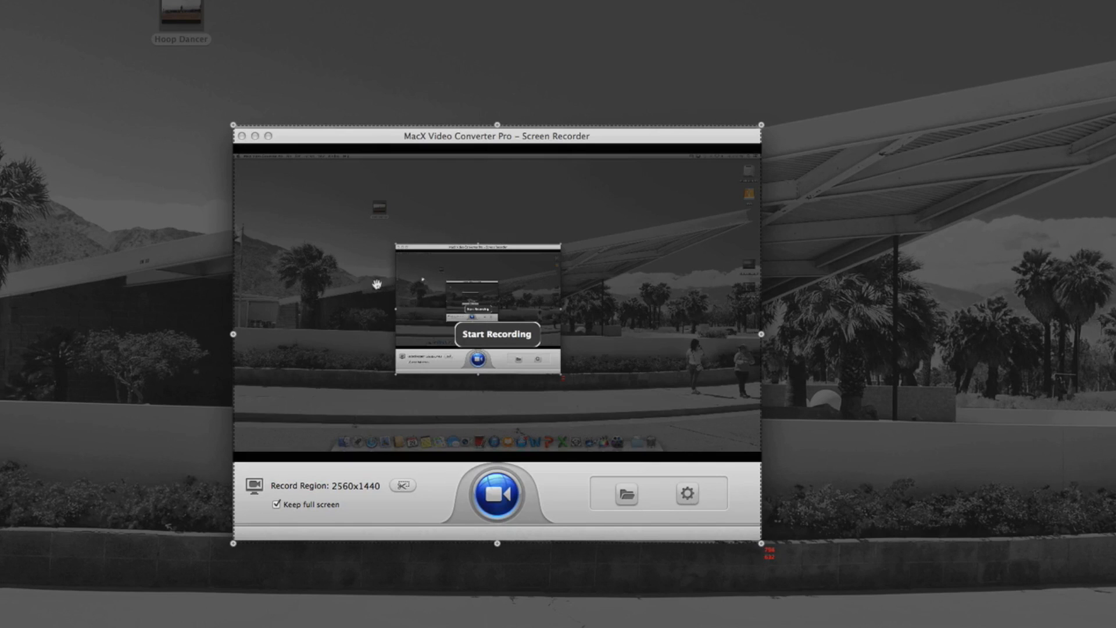
click(481, 326)
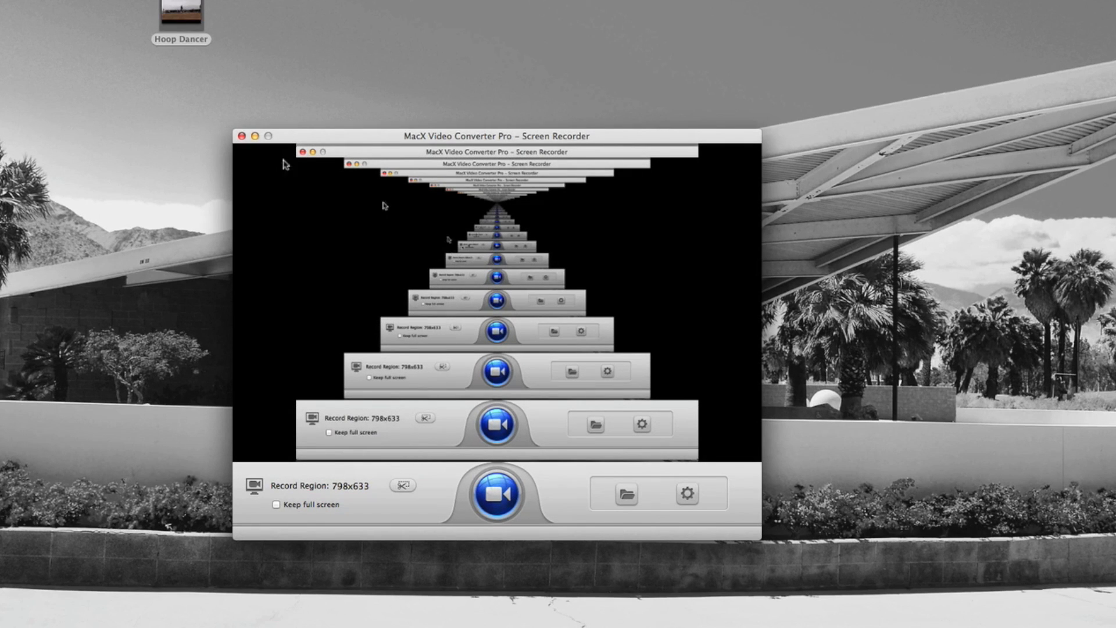
drag(300, 140, 412, 49)
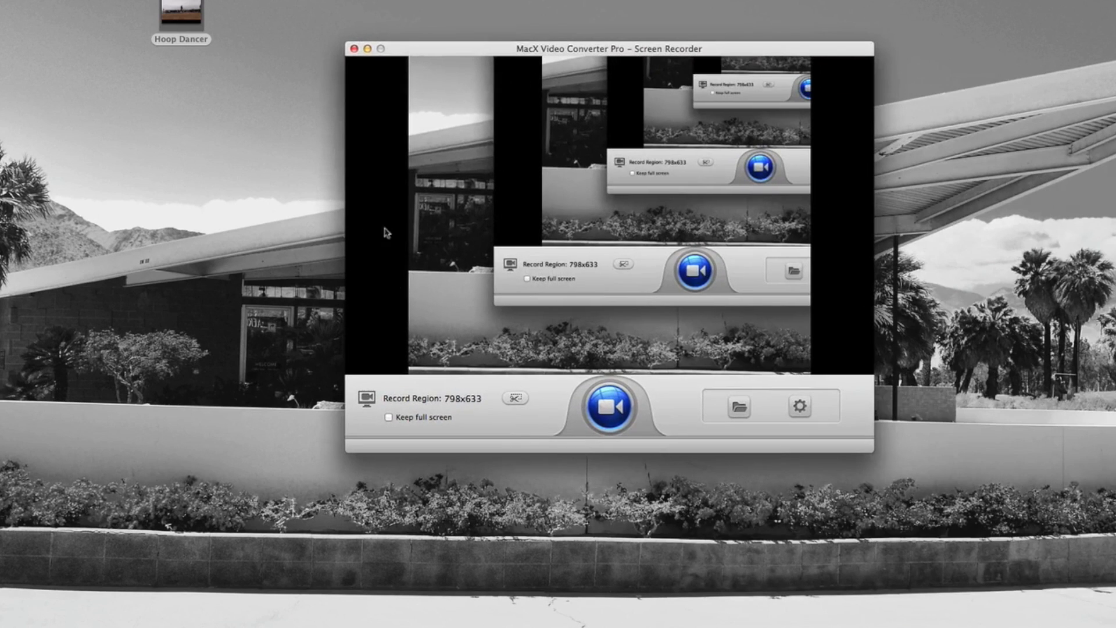
click(389, 416)
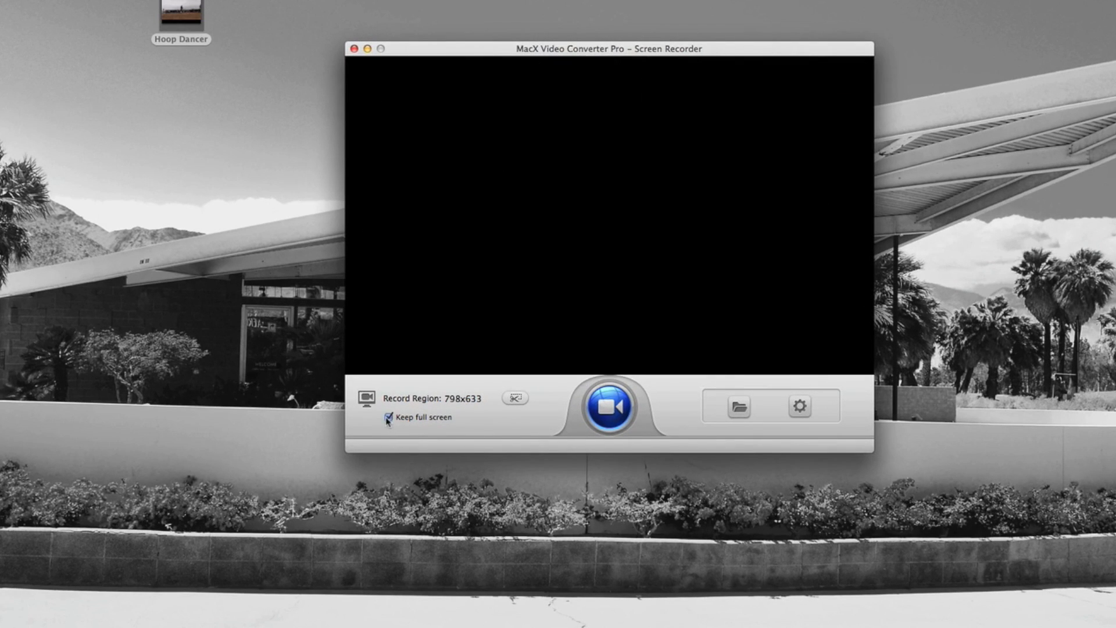
drag(551, 53, 418, 36)
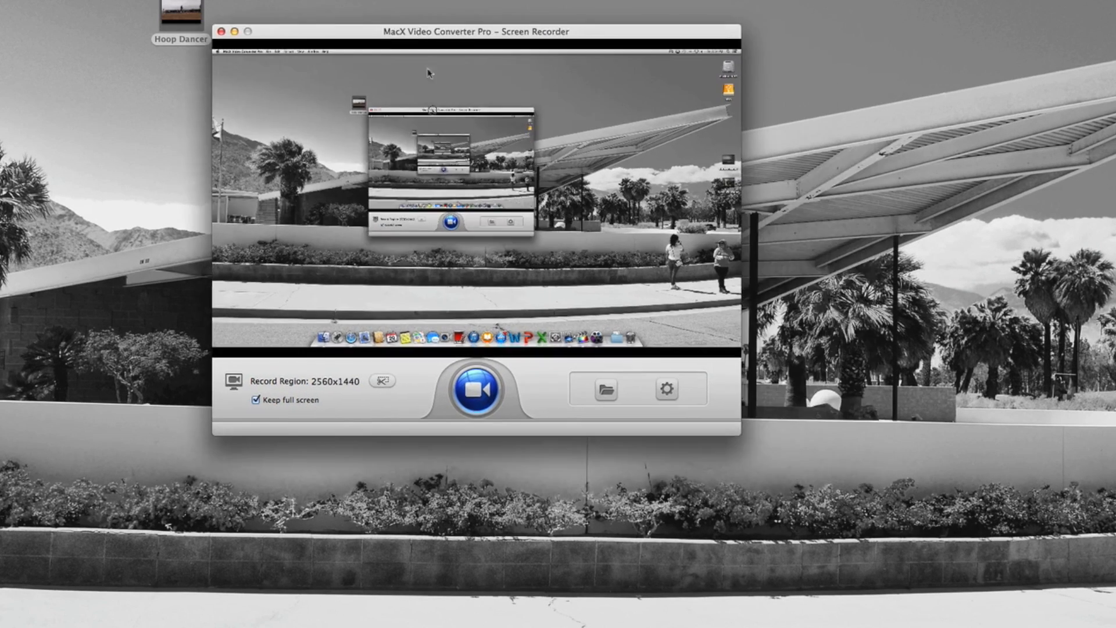
View the Screen Recorder's output folder, and review the session presets in the recorder settings, keeping High
click(606, 390)
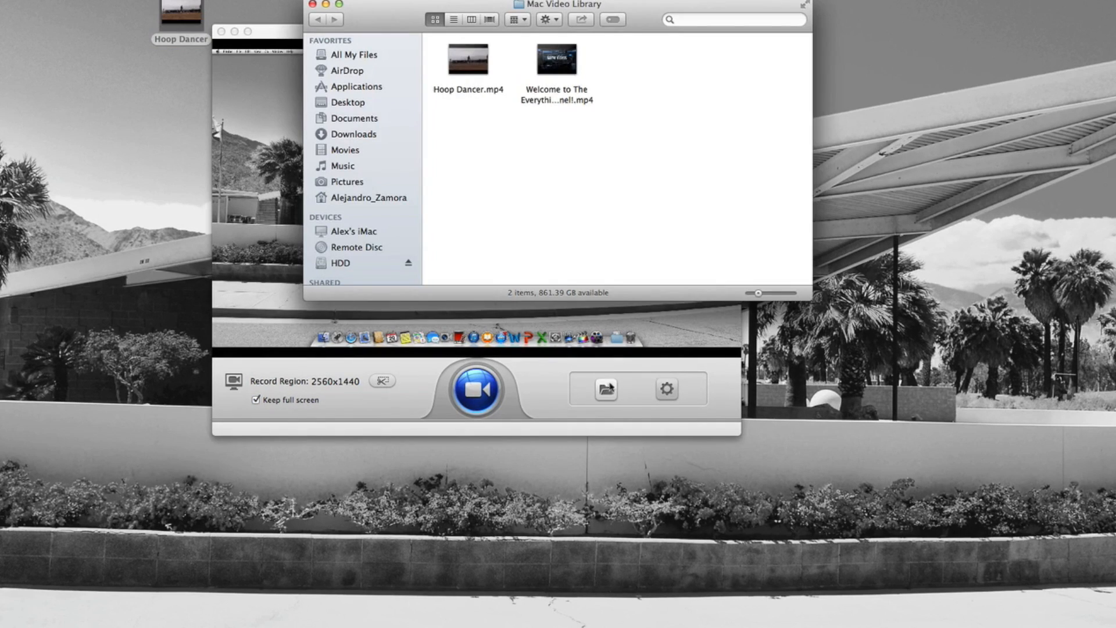
click(313, 4)
click(666, 388)
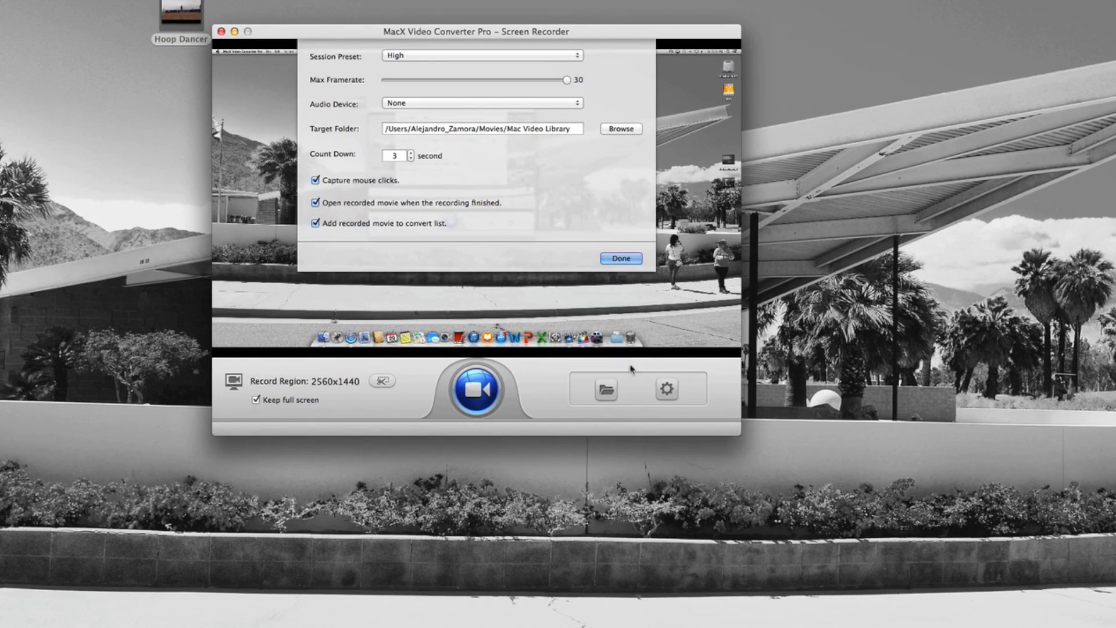
click(383, 57)
click(386, 57)
click(389, 57)
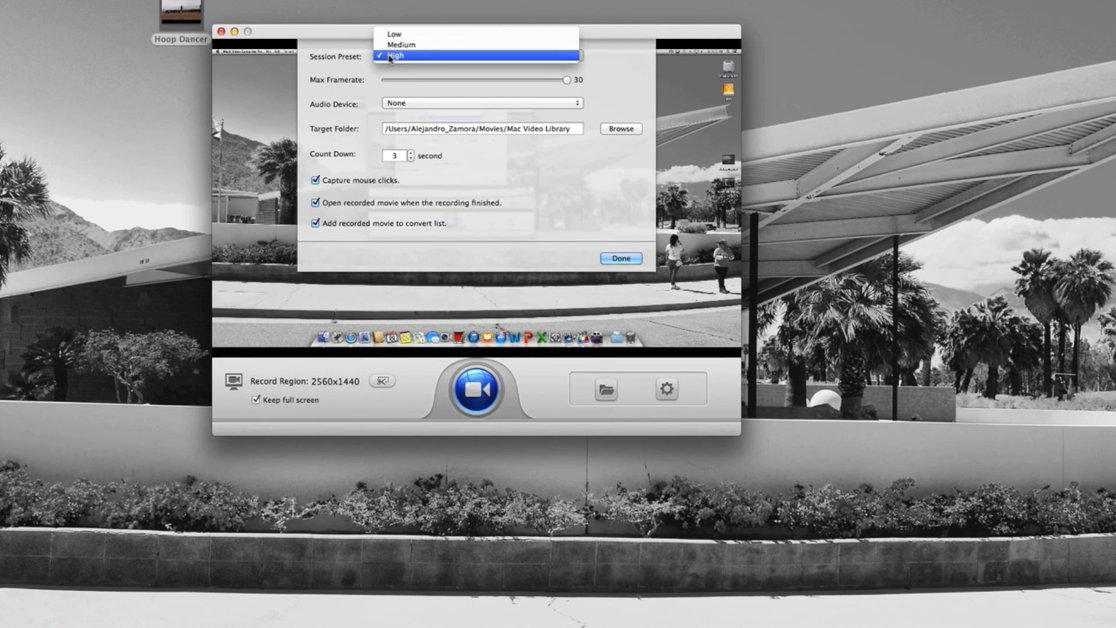
click(389, 56)
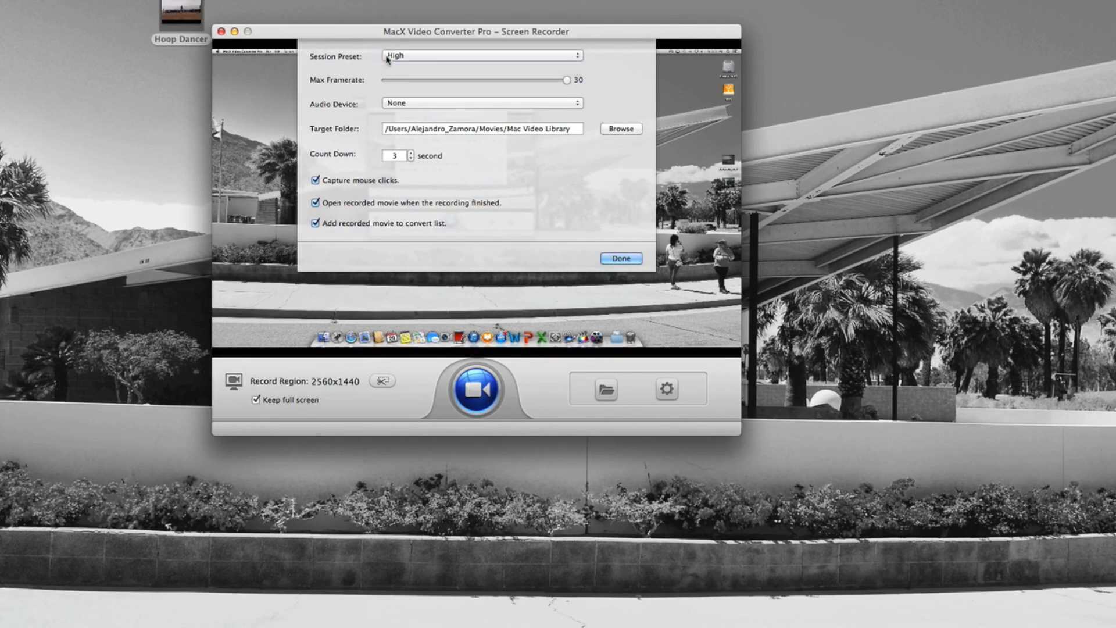
Try a lower maximum framerate for the screen recording, and restore it to 30
click(567, 82)
drag(567, 82, 447, 82)
drag(447, 82, 569, 80)
Try System Sound and MacXSysAudioCapture as the recording audio device, dismissing the driver installer, and return the device to None
click(416, 104)
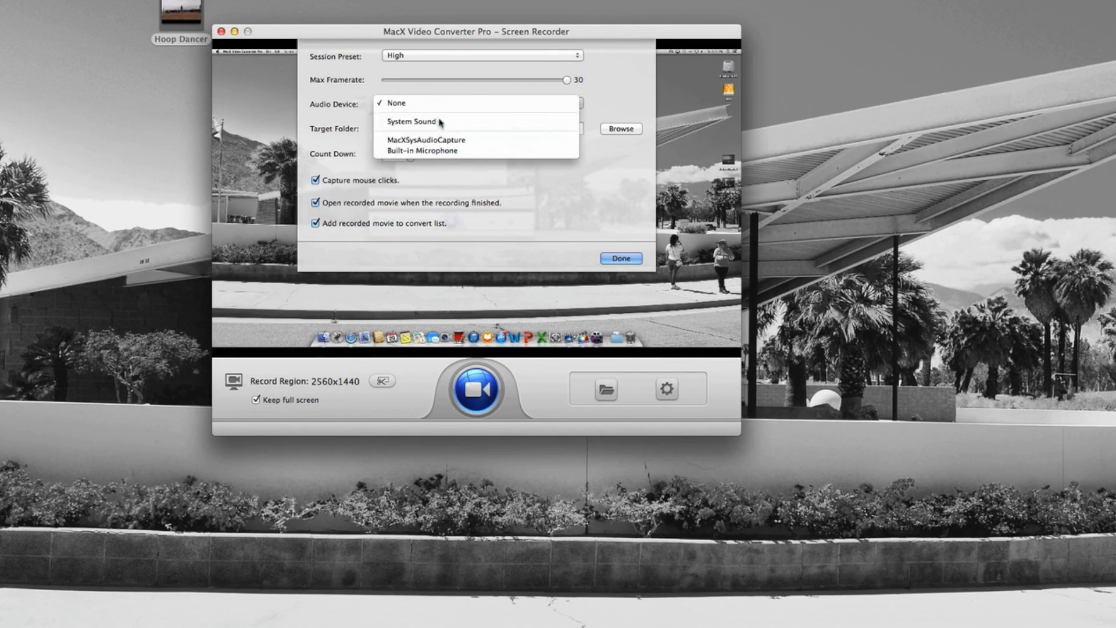
click(436, 121)
click(646, 133)
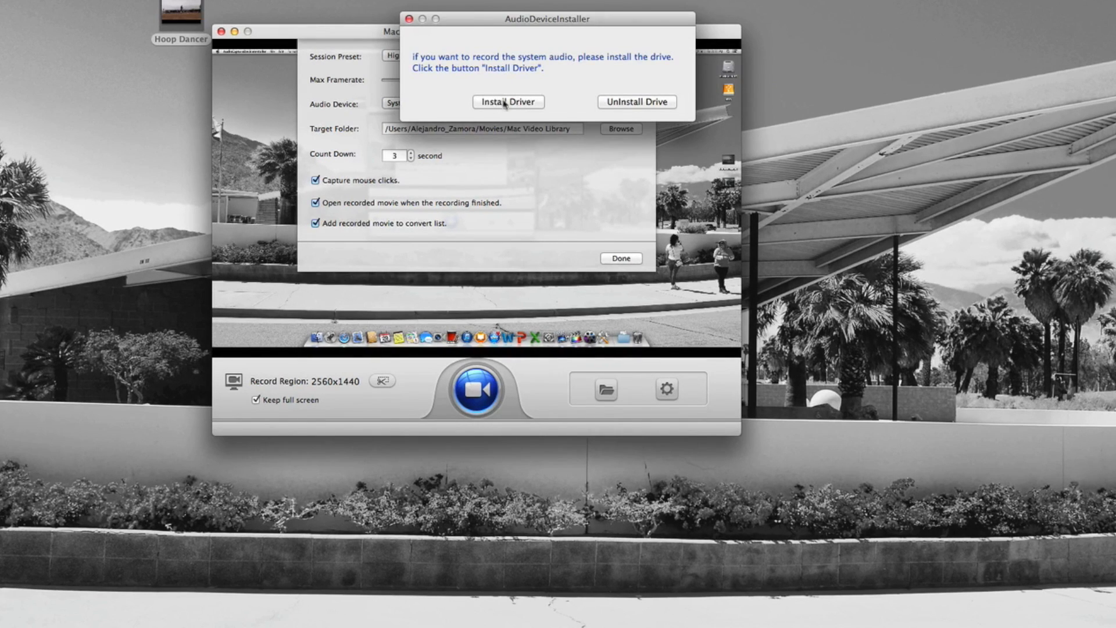
click(410, 19)
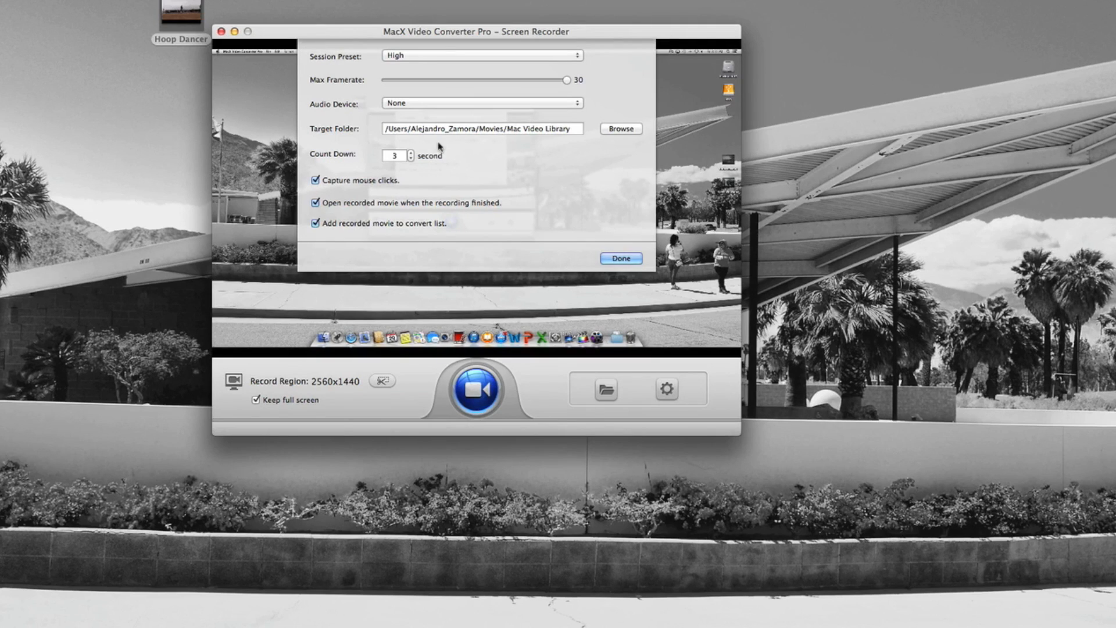
click(429, 106)
click(426, 141)
click(427, 104)
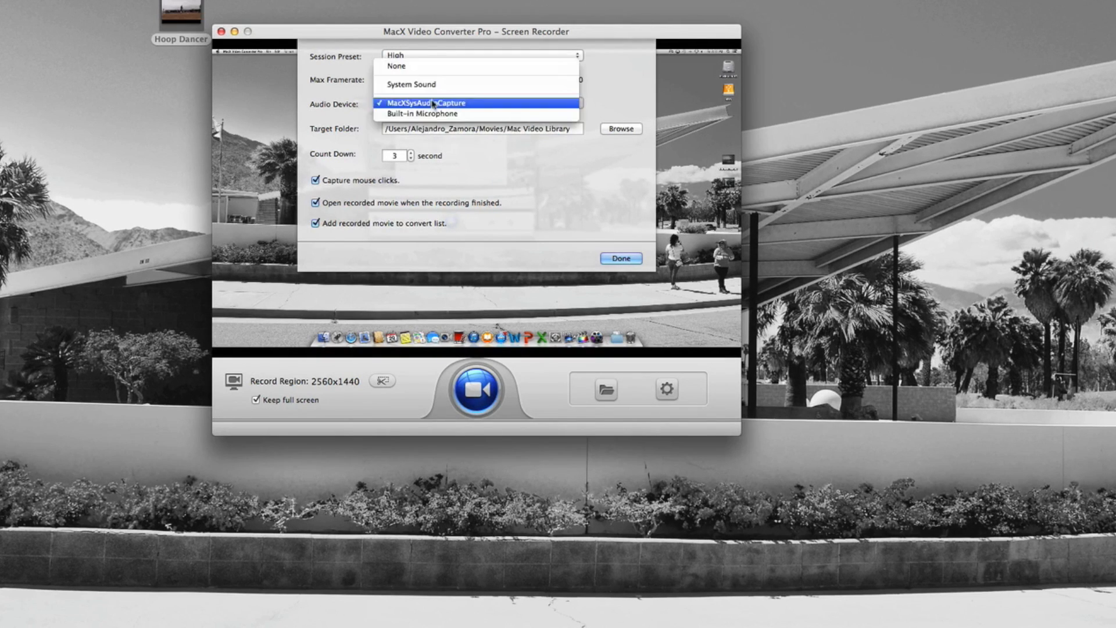
click(425, 68)
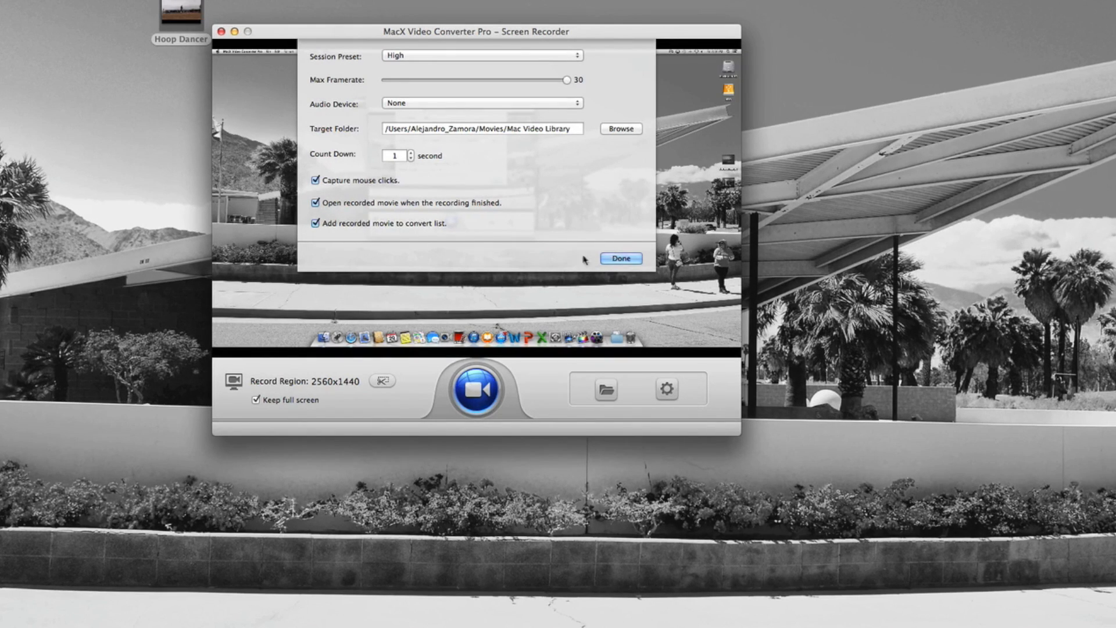
Apply the recorder settings with a 1-second countdown, and close the Screen Recorder
click(621, 258)
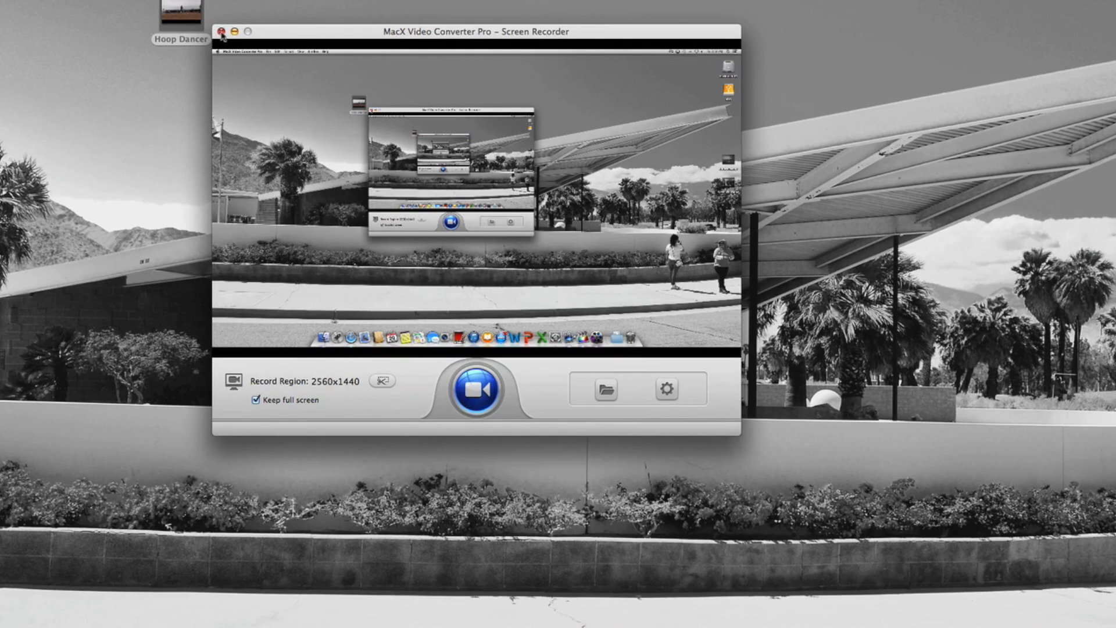
click(221, 32)
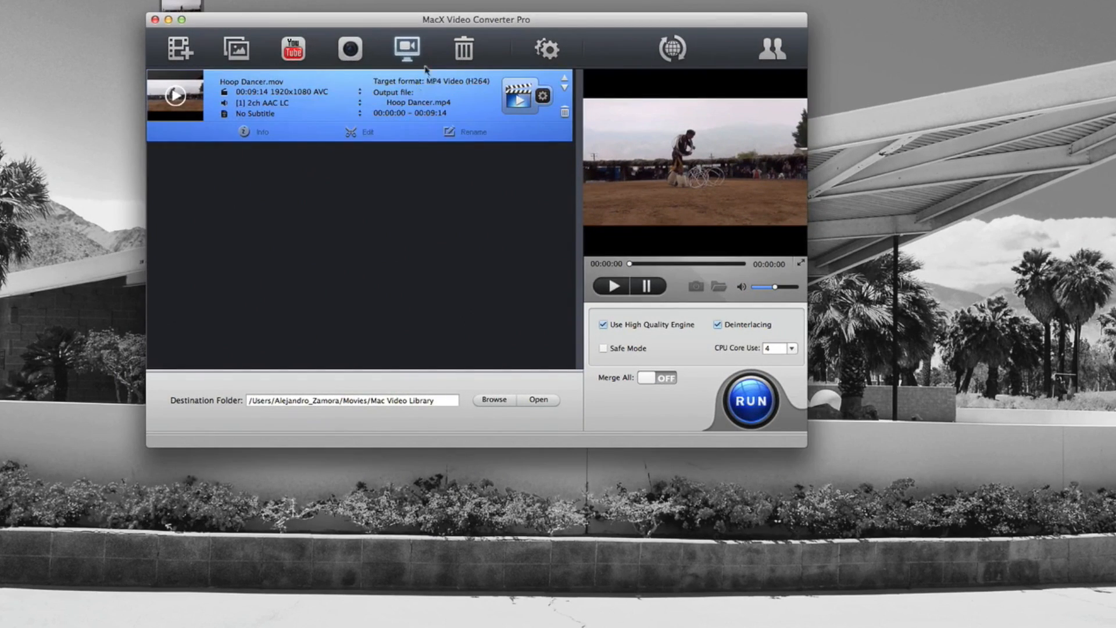
Clear the Hoop Dancer video from the convert list, and review the converter's general preferences before closing them
click(464, 53)
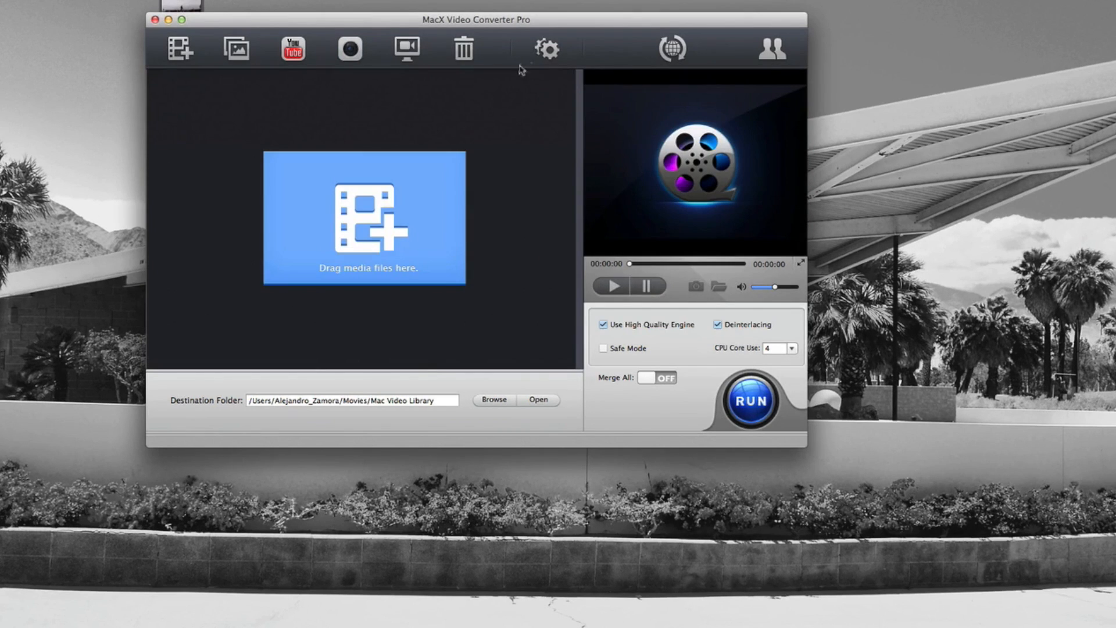
click(546, 49)
click(644, 258)
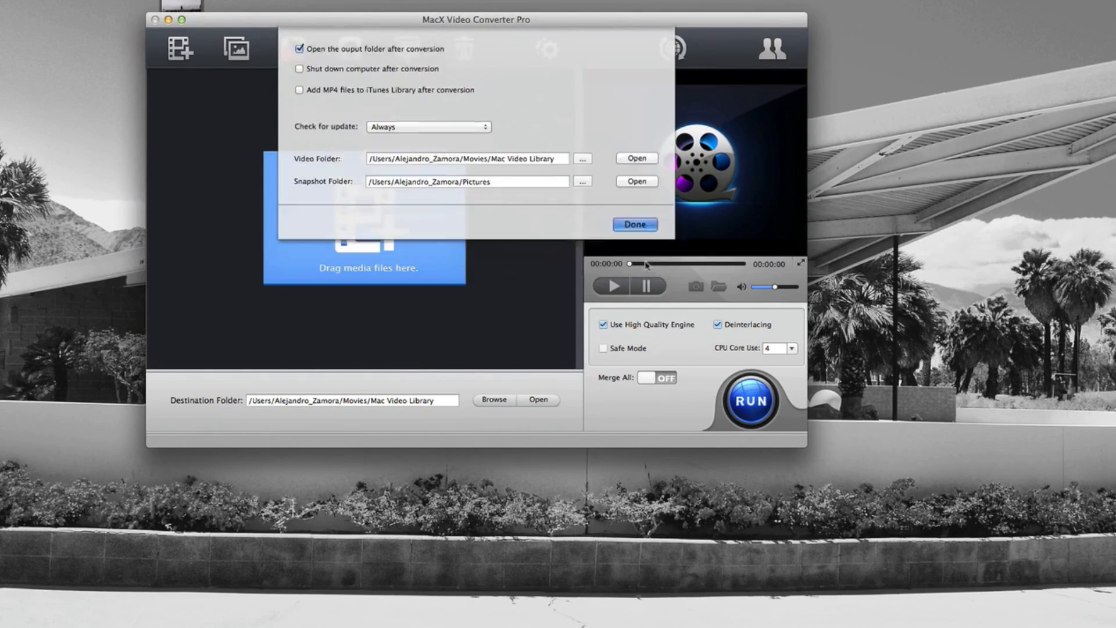
drag(570, 24, 571, 18)
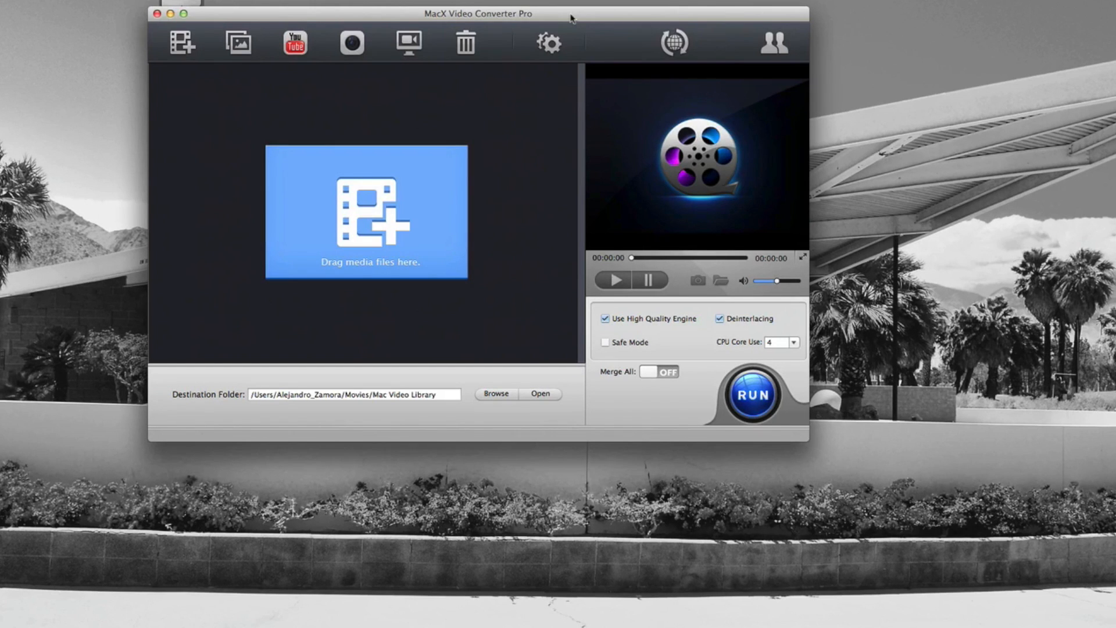
drag(740, 13, 807, 72)
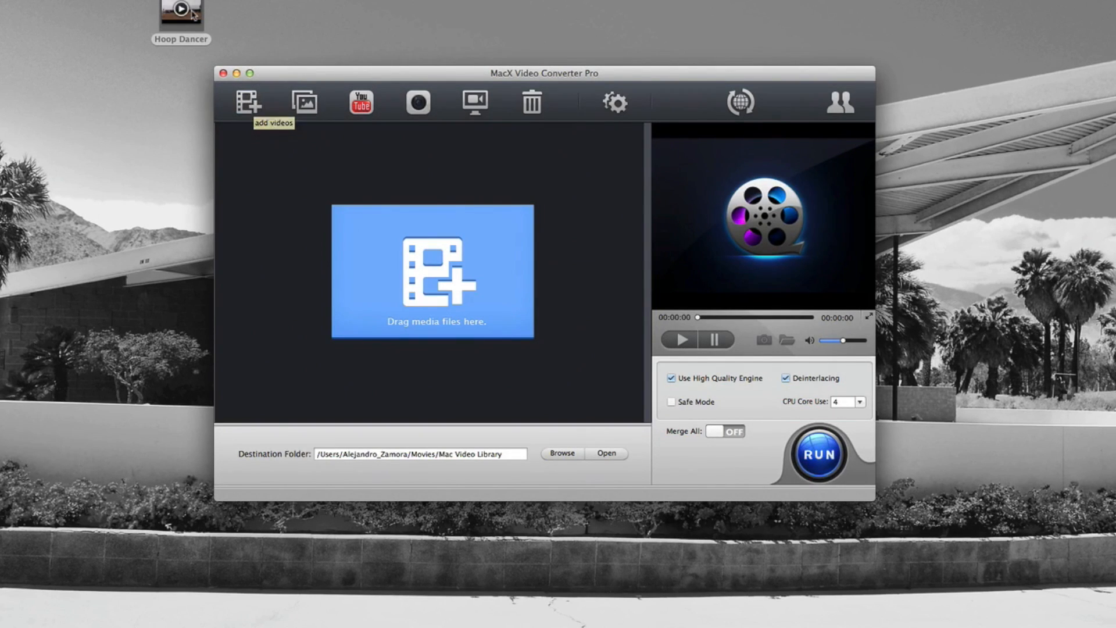
Add the Hoop Dancer video from the desktop to the convert list, and browse the output profile categories
drag(193, 17, 351, 229)
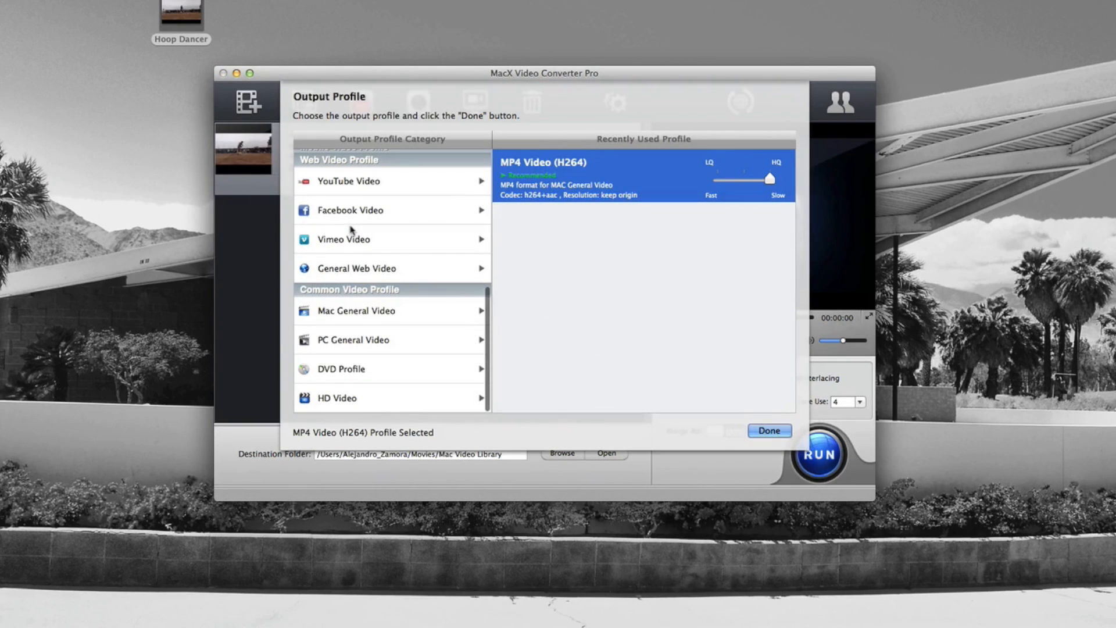
drag(495, 287, 477, 154)
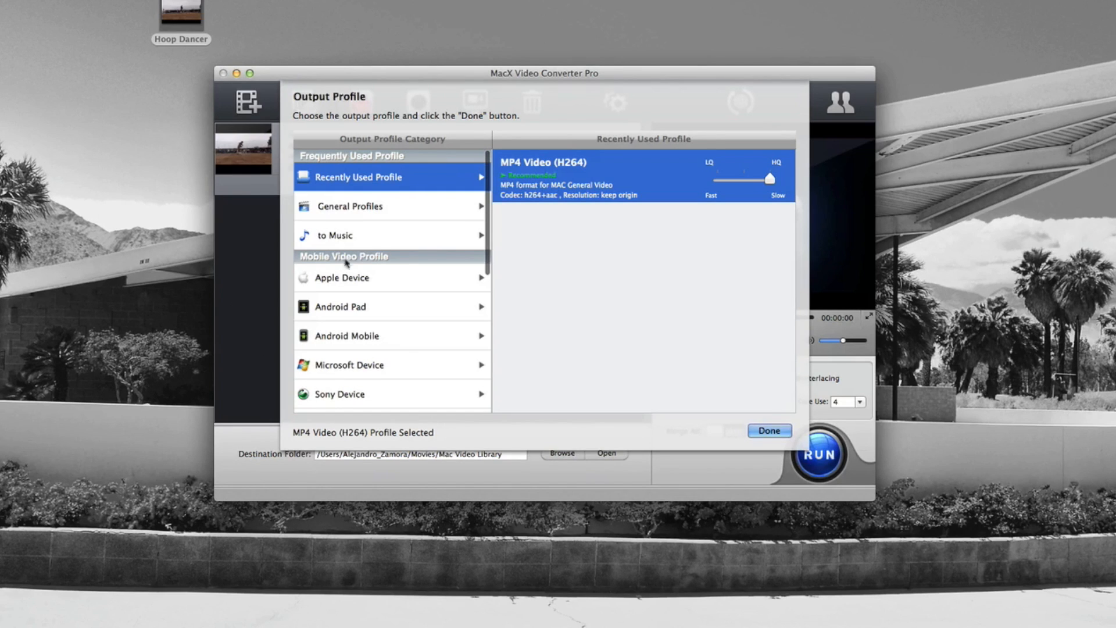
scroll(476, 253, down, 3)
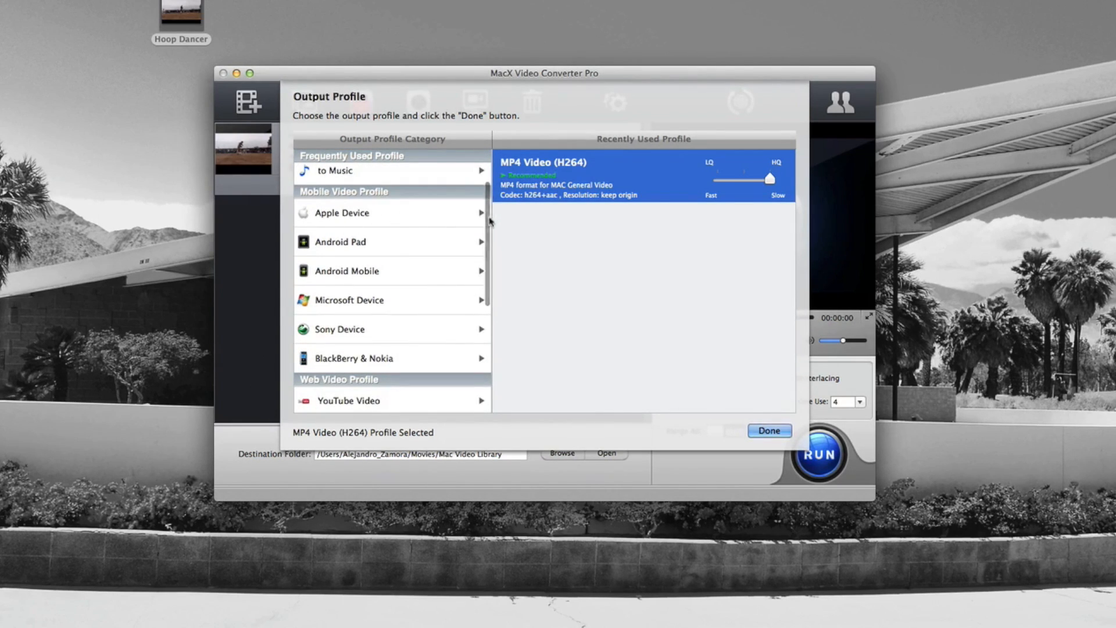
Examine the output profiles available for Apple devices, and return to the profile categories
click(457, 216)
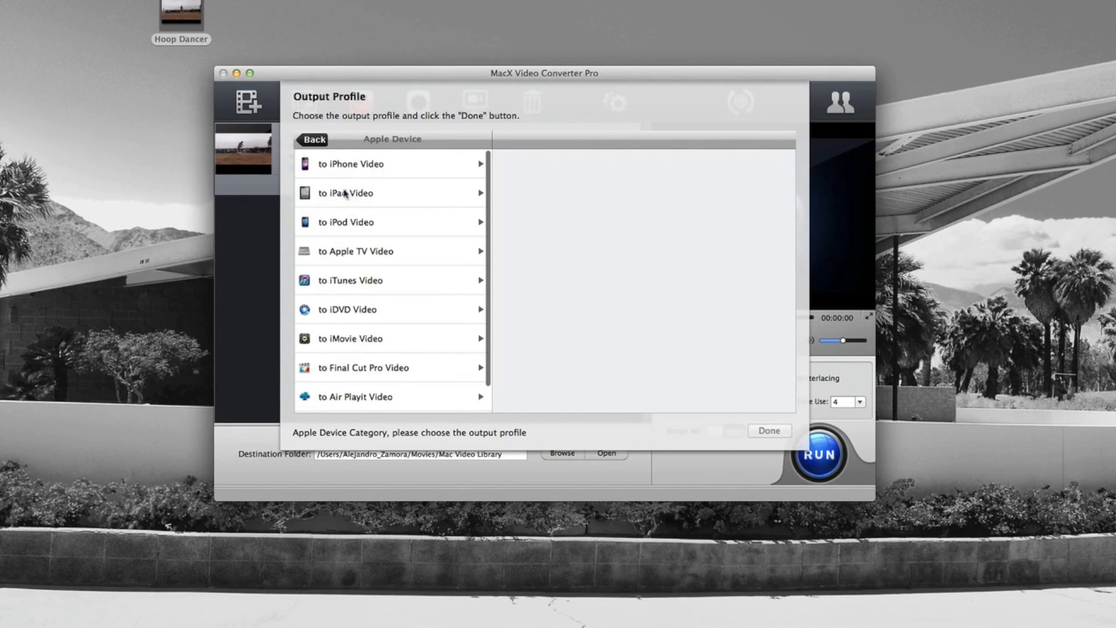
scroll(356, 221, down, 1)
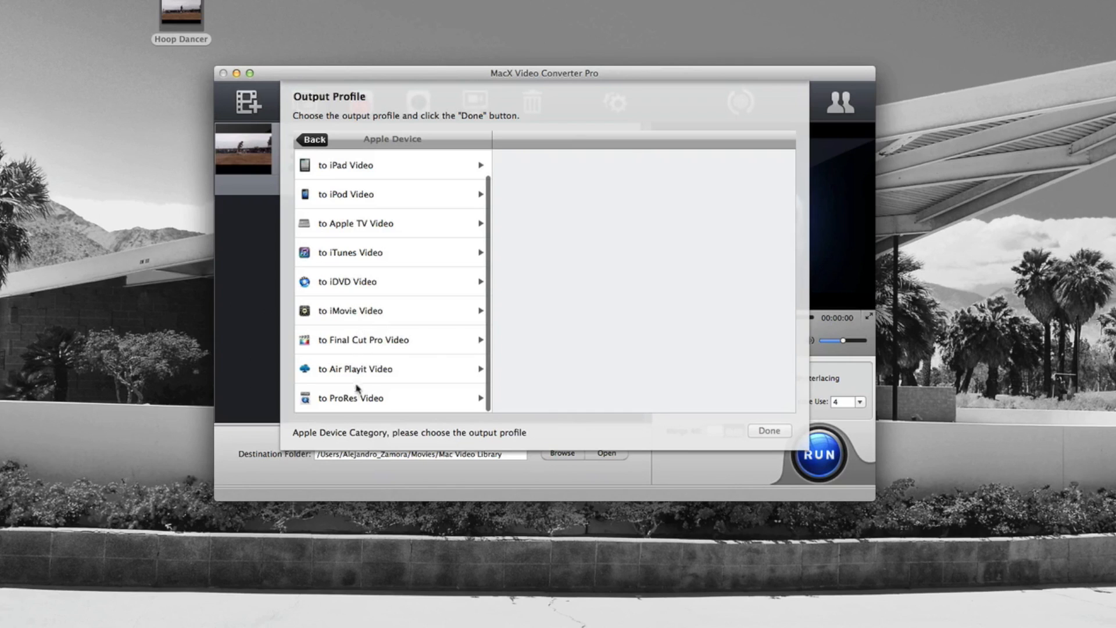
scroll(319, 257, up, 1)
scroll(319, 258, up, 1)
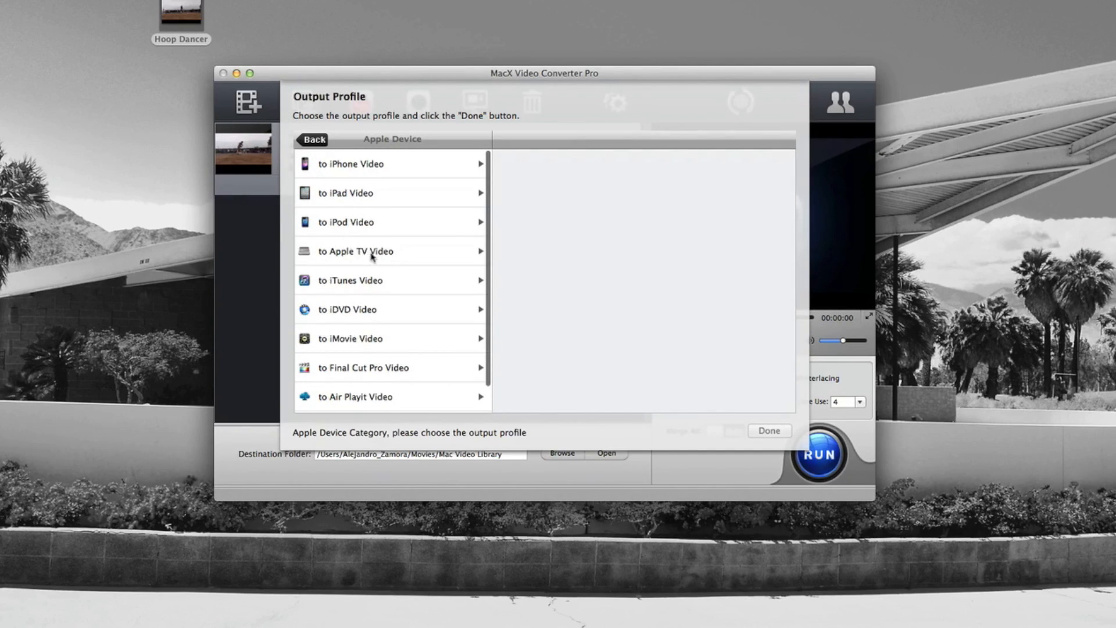
click(312, 141)
Examine the Android Pad output profiles, including the Samsung Pad Video formats, and return to the profile categories
click(382, 251)
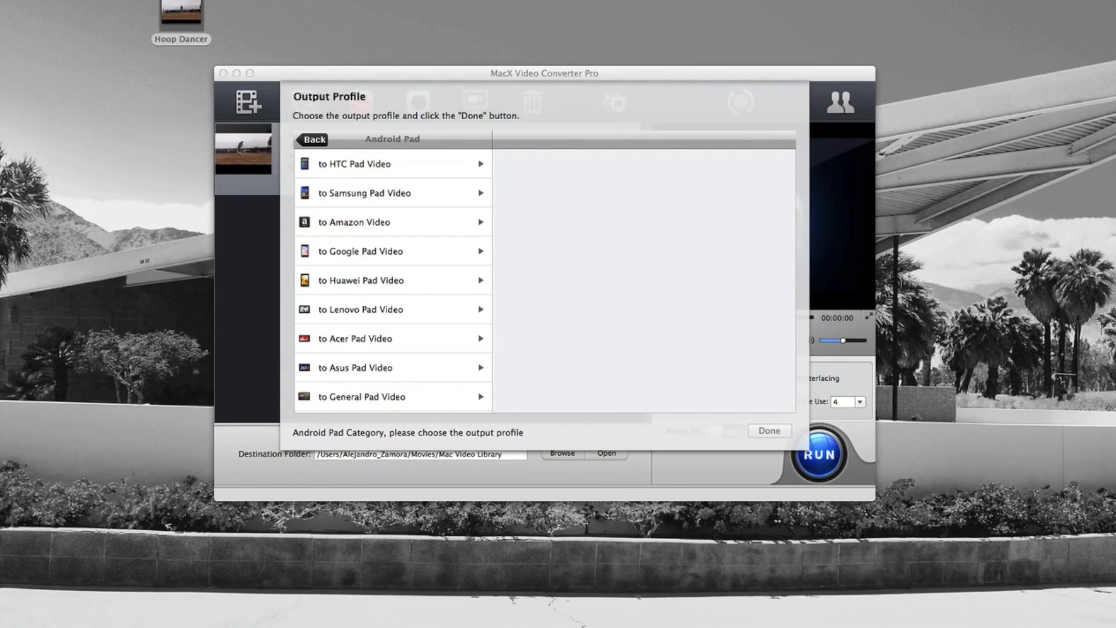
click(410, 200)
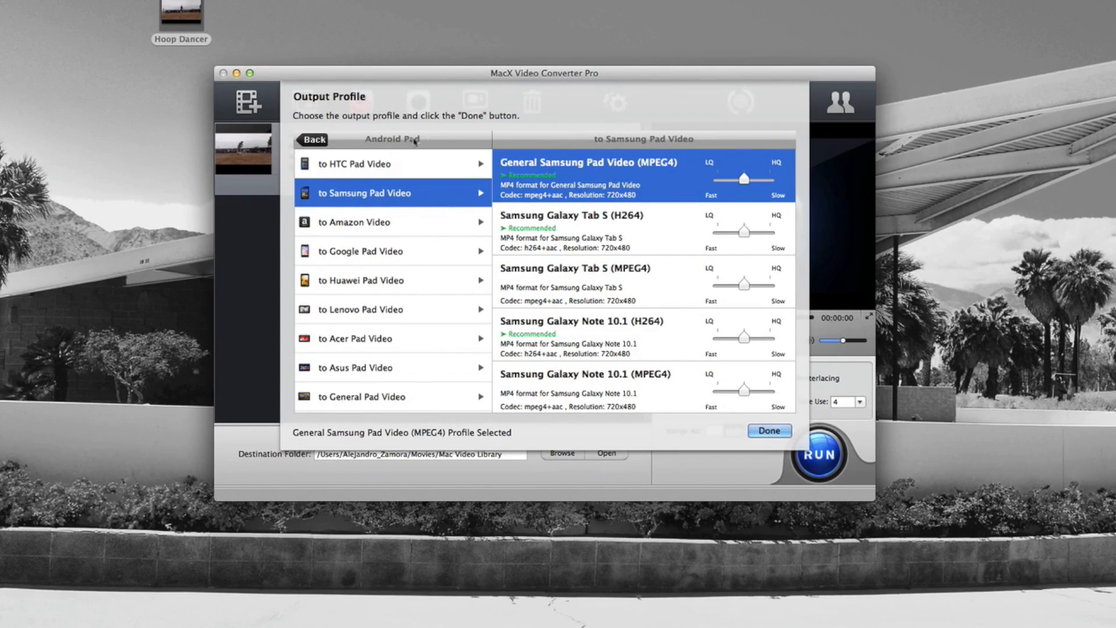
click(312, 140)
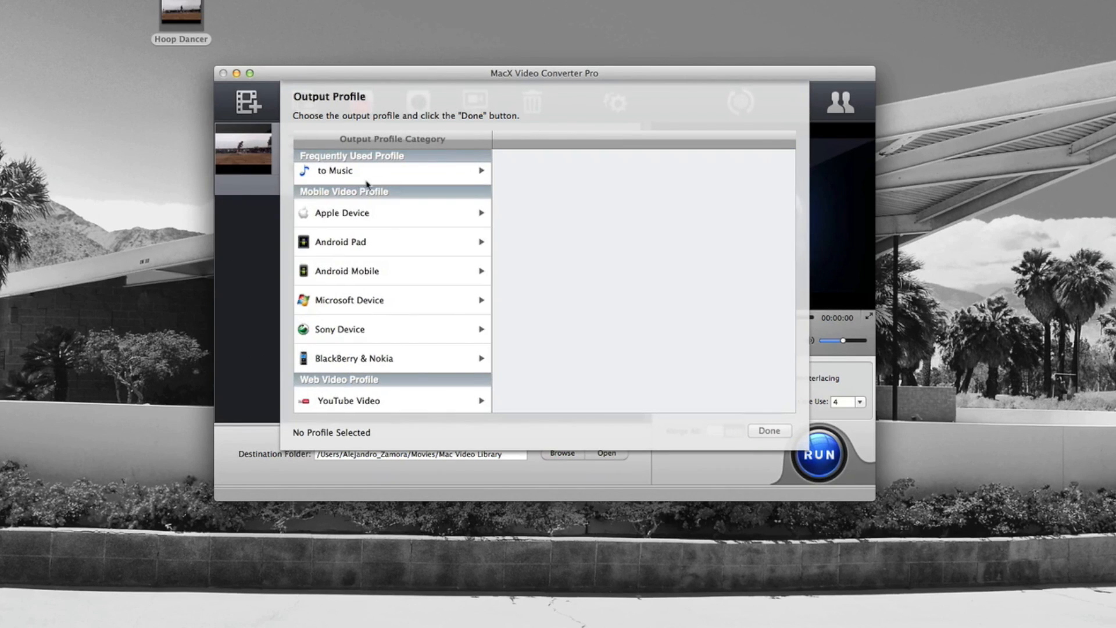
Open the Mac General Video profiles and compare the MP4 Video (H264) and MP4 Video (MPEG4) formats
scroll(366, 197, down, 5)
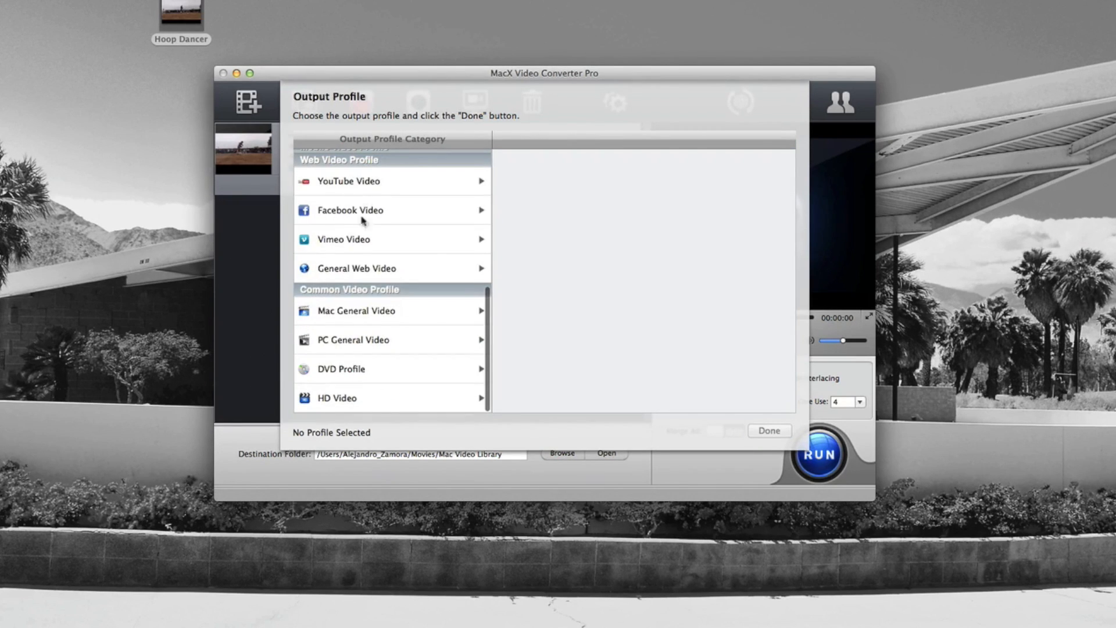
click(355, 319)
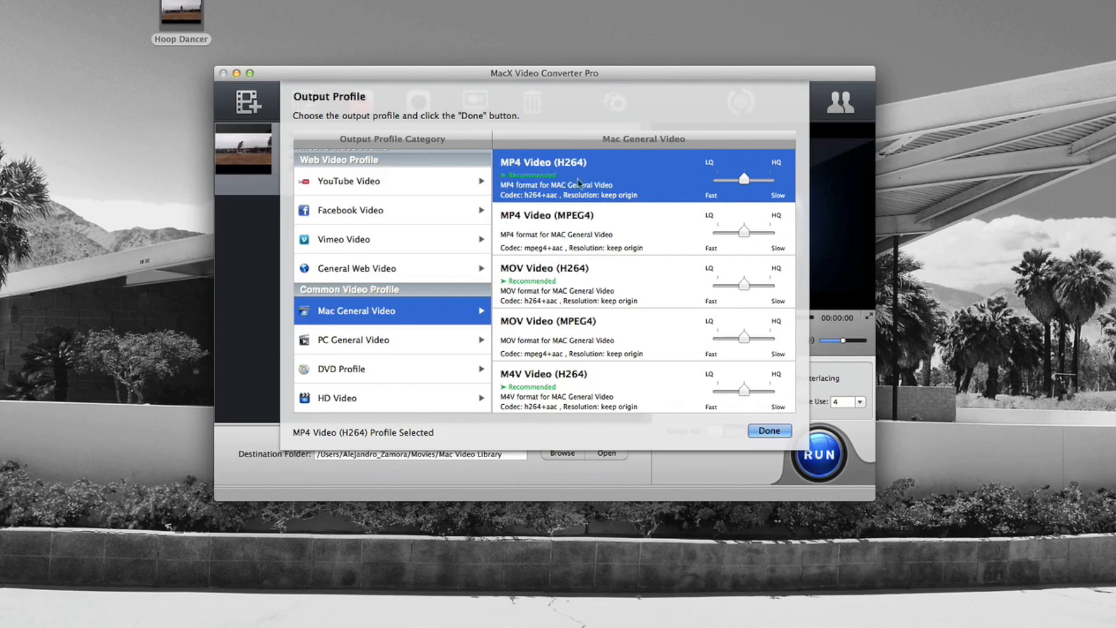
click(568, 224)
click(591, 194)
click(590, 224)
click(601, 186)
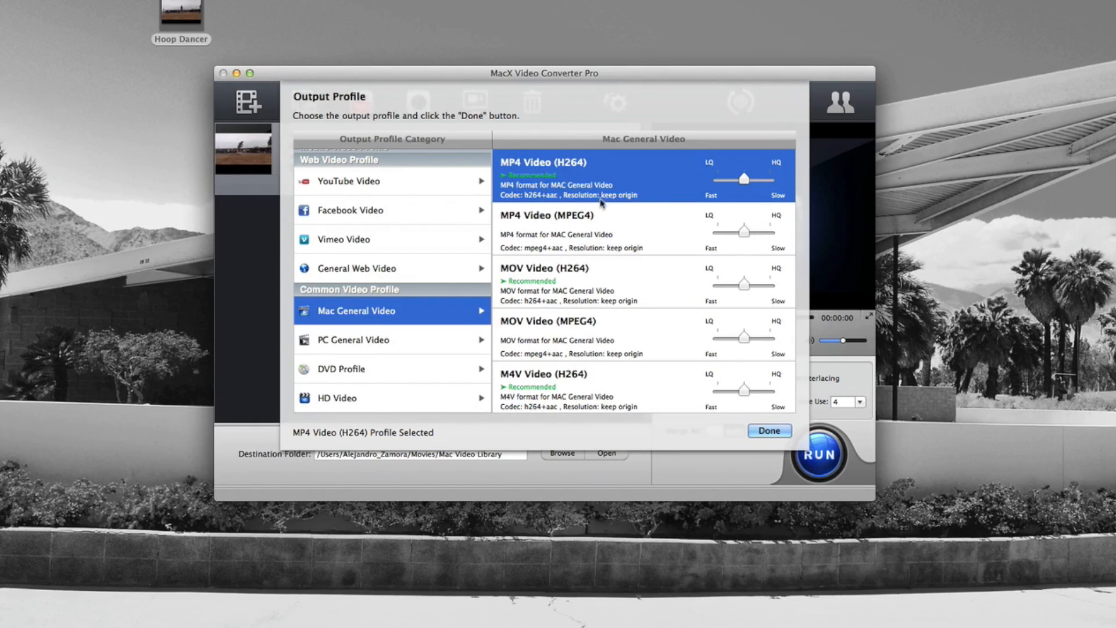
Examine the formats under General Profiles, and return to the common video profile categories
scroll(403, 232, up, 10)
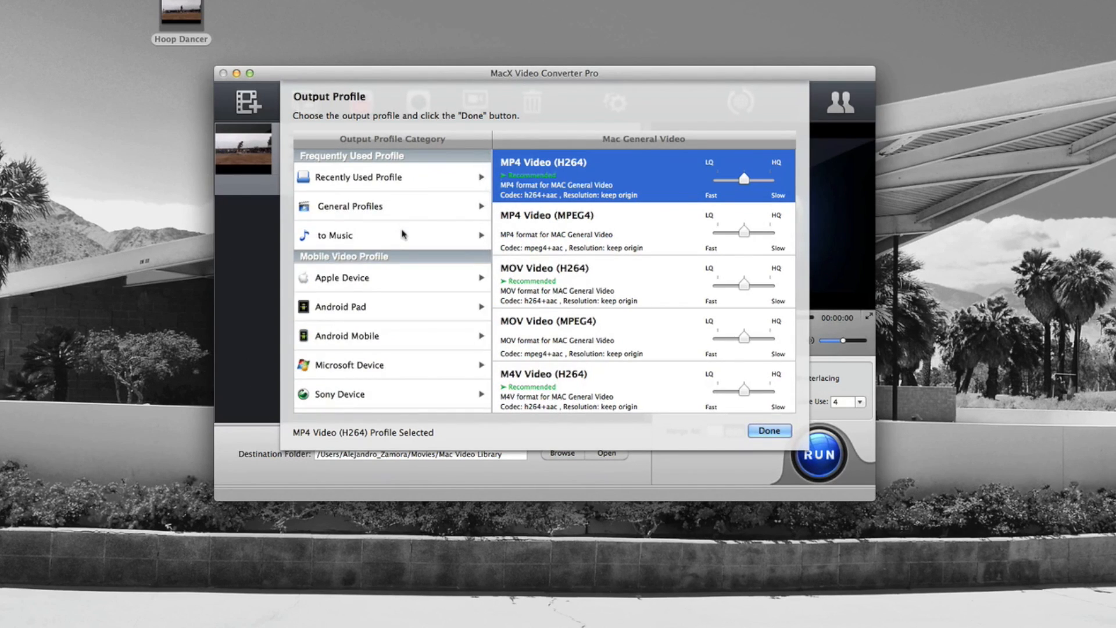
click(401, 213)
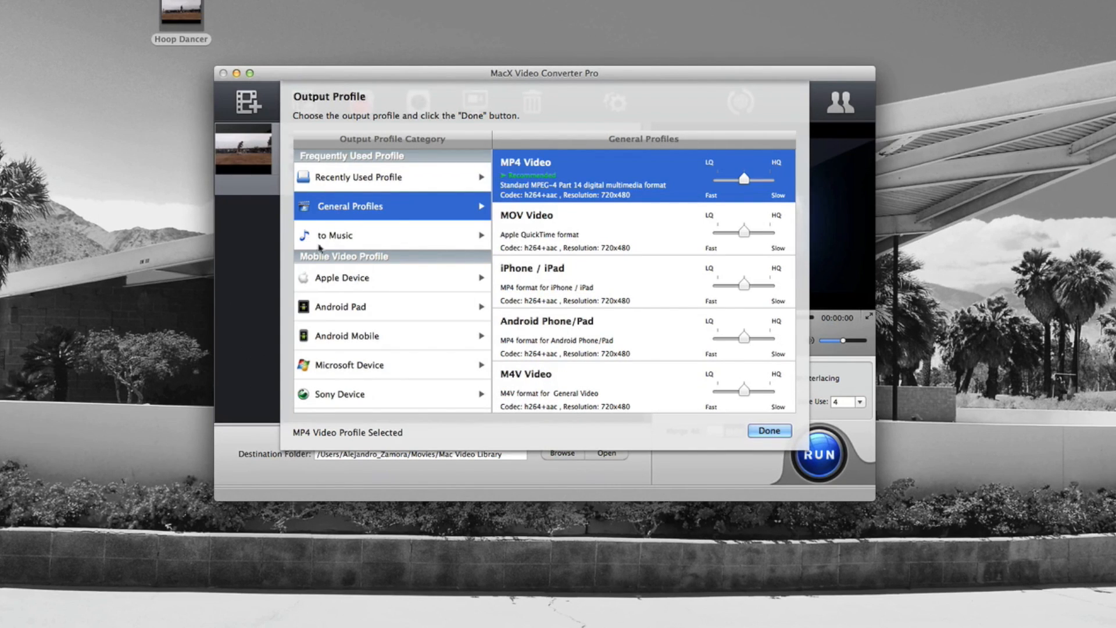
scroll(320, 247, down, 10)
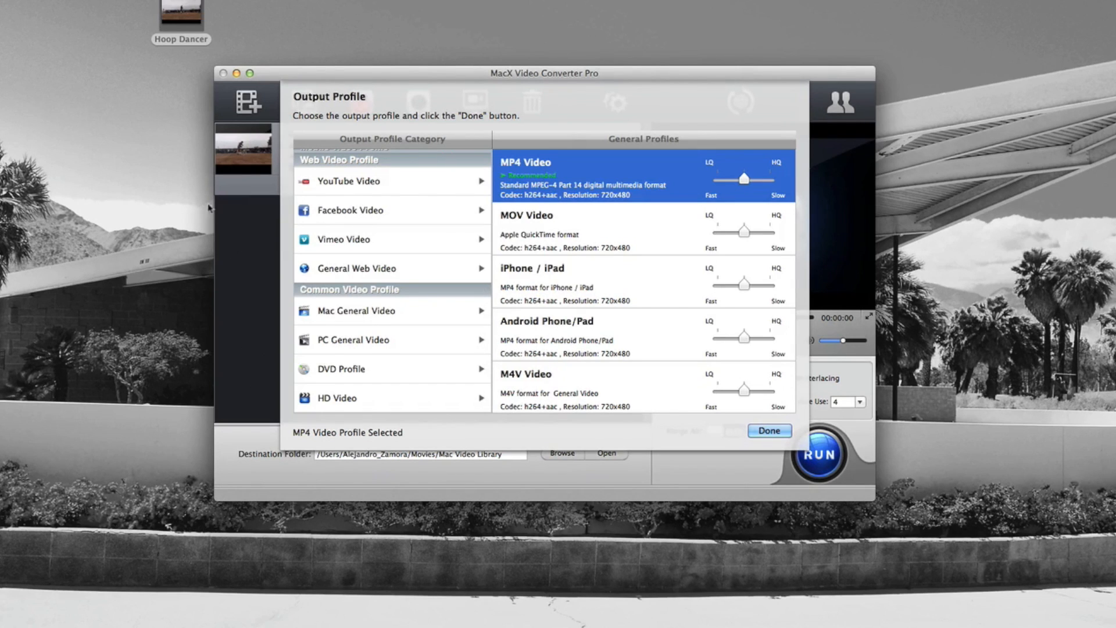
Choose the Mac General Video profile MP4 Video (H264) at the highest quality setting for the Hoop Dancer video
click(342, 313)
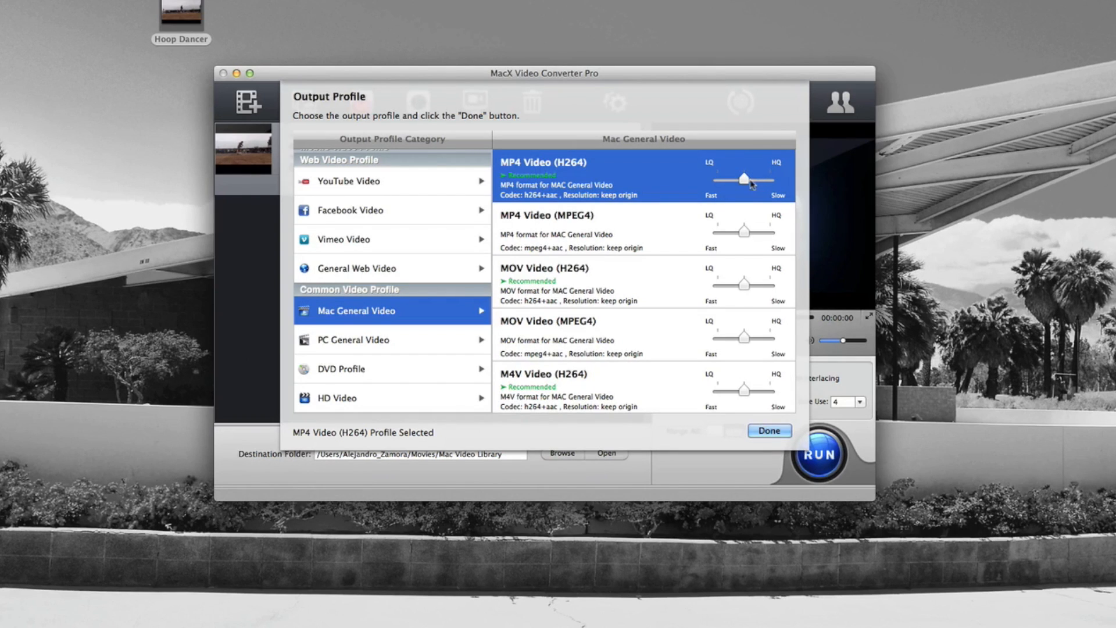
mouse_move(744, 179)
mouse_down()
mouse_move(767, 181)
mouse_move(724, 183)
mouse_move(770, 184)
mouse_move(752, 186)
mouse_up()
mouse_move(749, 182)
mouse_down()
mouse_move(771, 181)
mouse_move(745, 184)
mouse_up()
drag(744, 179, 786, 185)
click(773, 436)
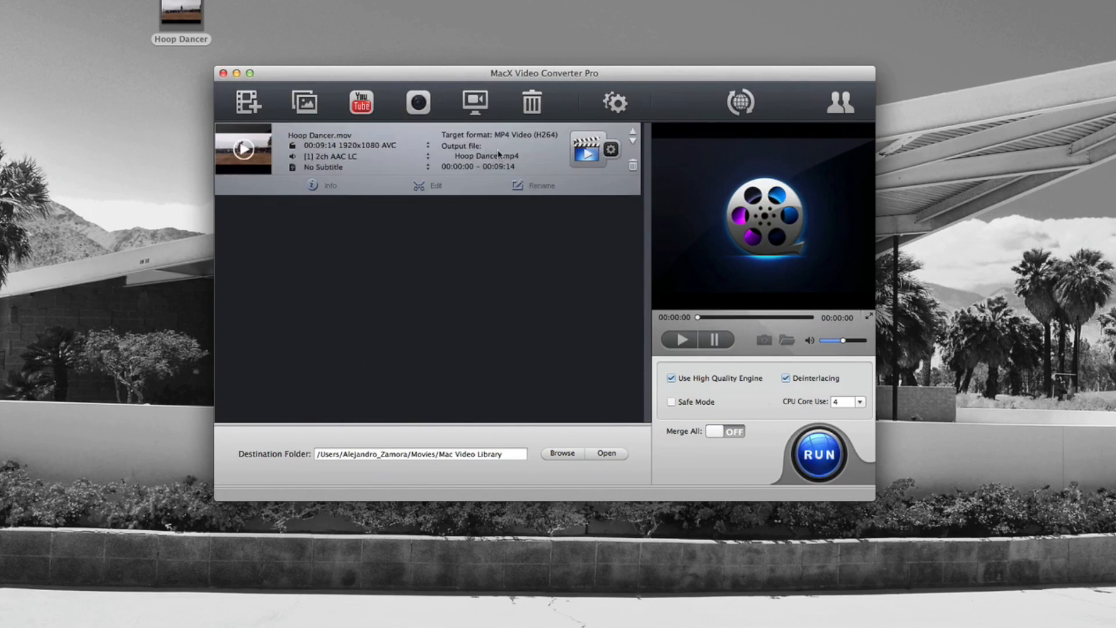
Open the Hoop Dancer video for editing and examine its general, subtitle, trim, crop and watermark settings
click(417, 187)
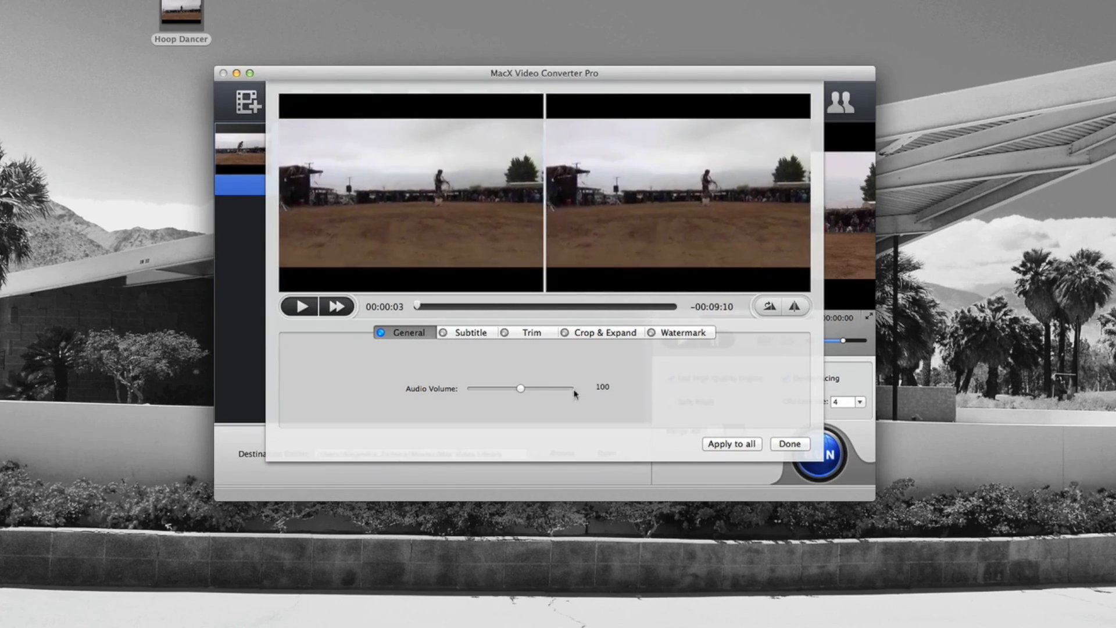
click(470, 335)
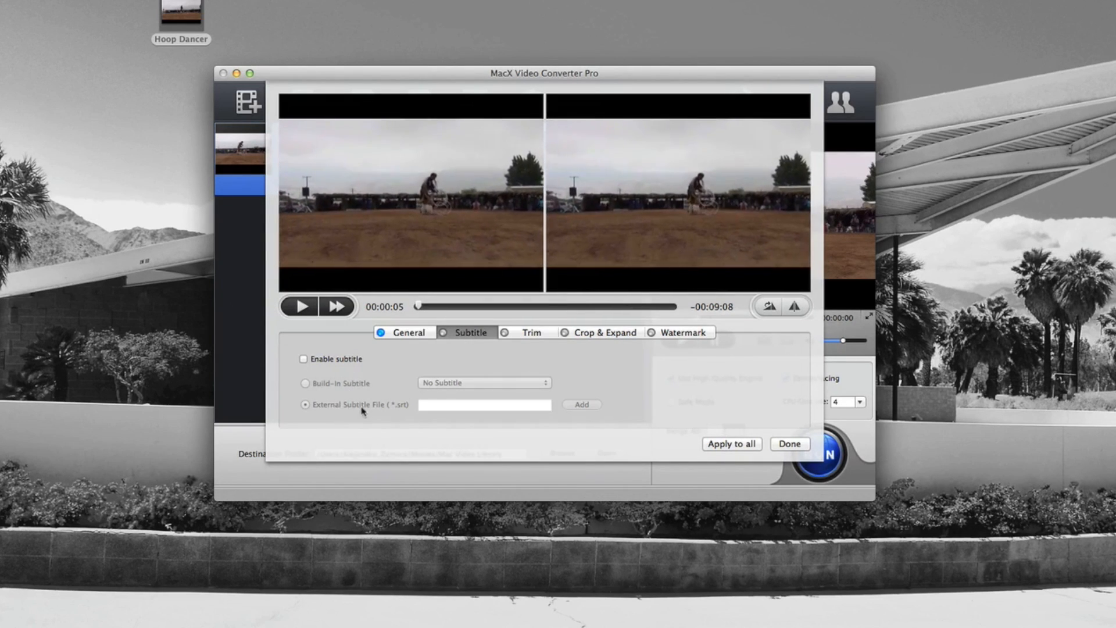
click(535, 335)
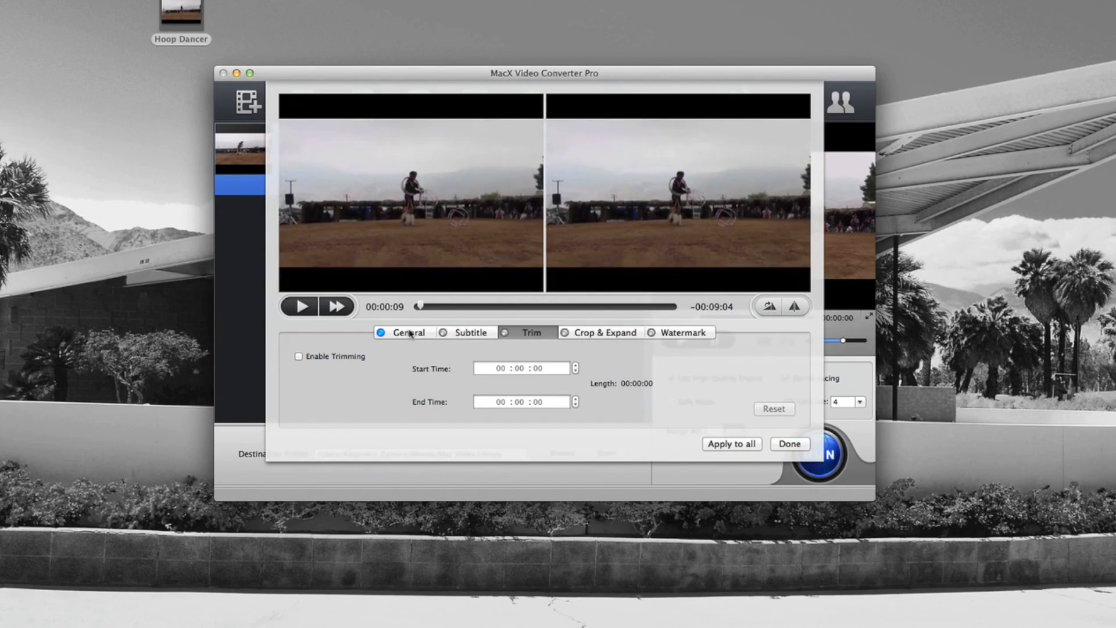
click(567, 335)
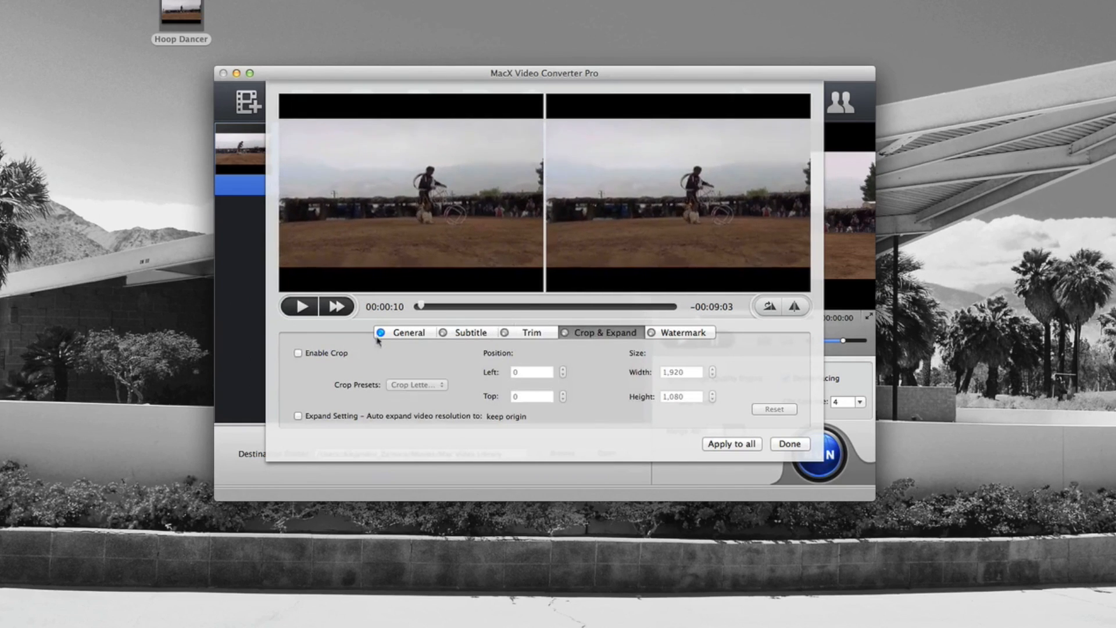
click(312, 354)
click(312, 353)
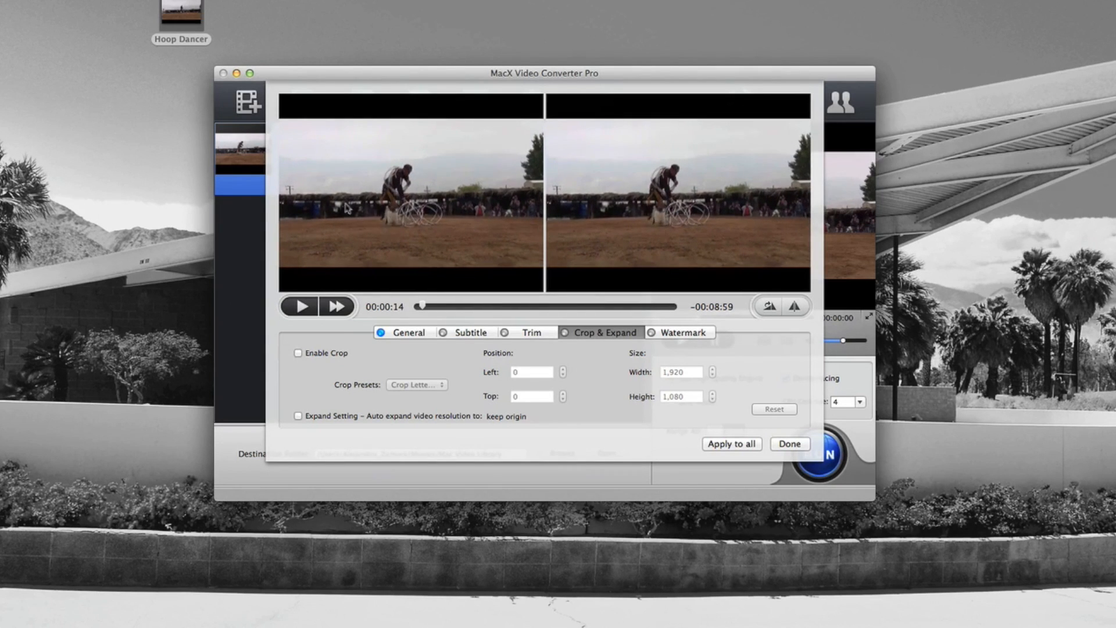
click(660, 336)
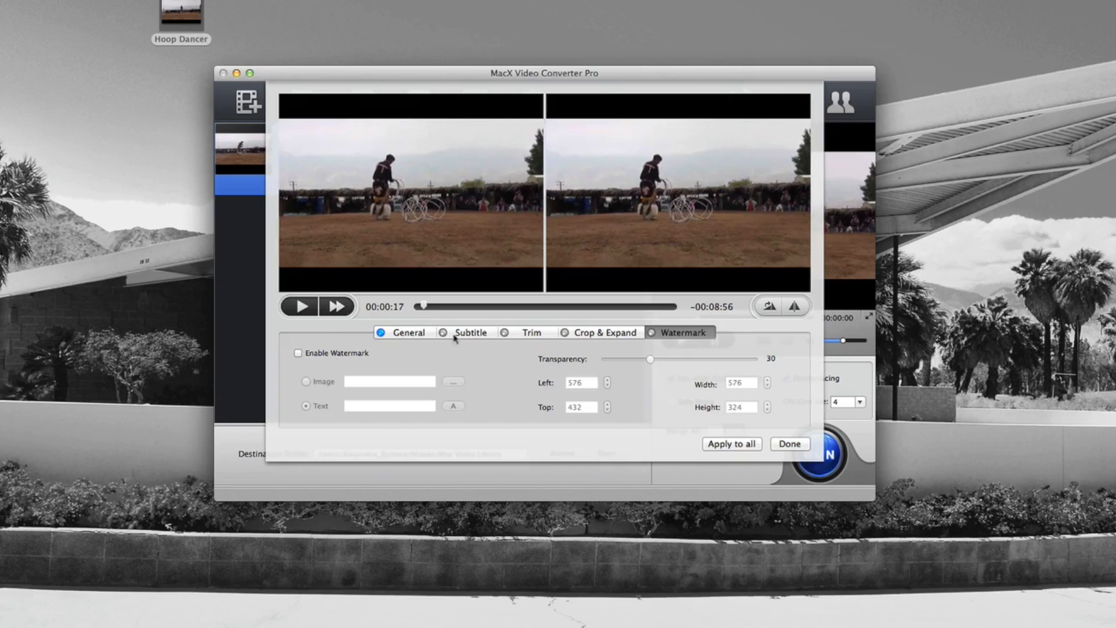
Review the trim and crop settings again, toggle cropping on and off, and close the video editor
click(530, 342)
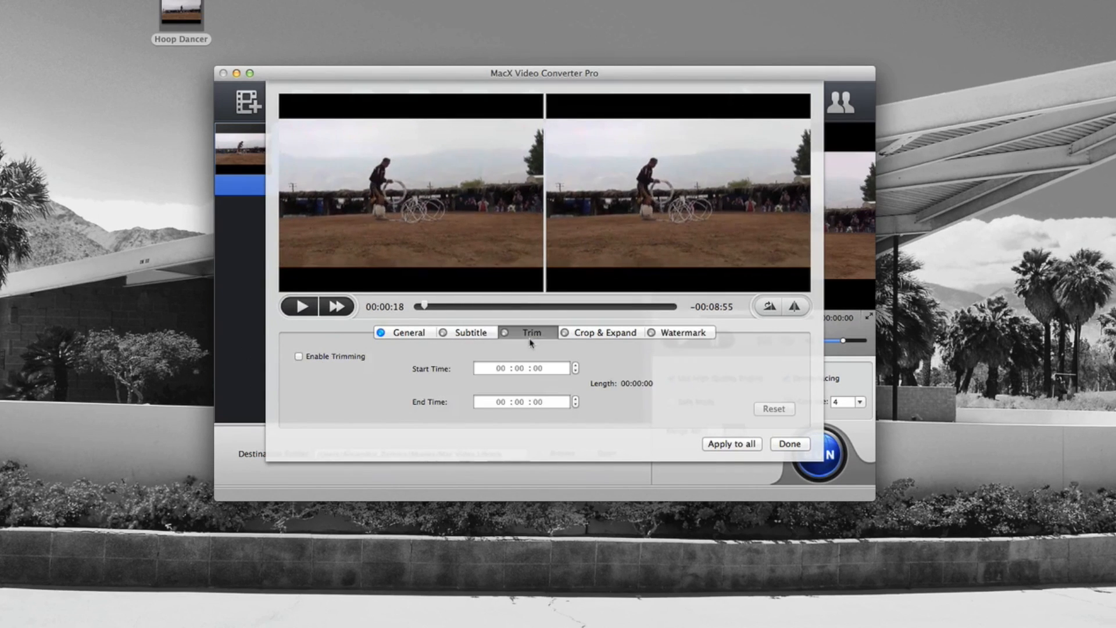
click(597, 335)
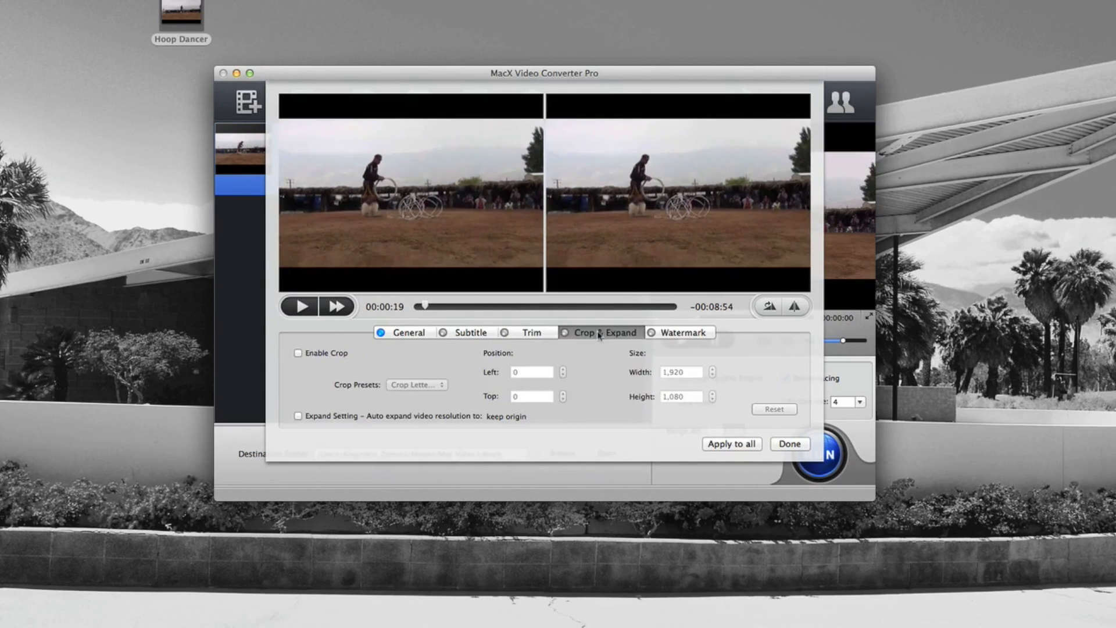
click(319, 355)
click(319, 354)
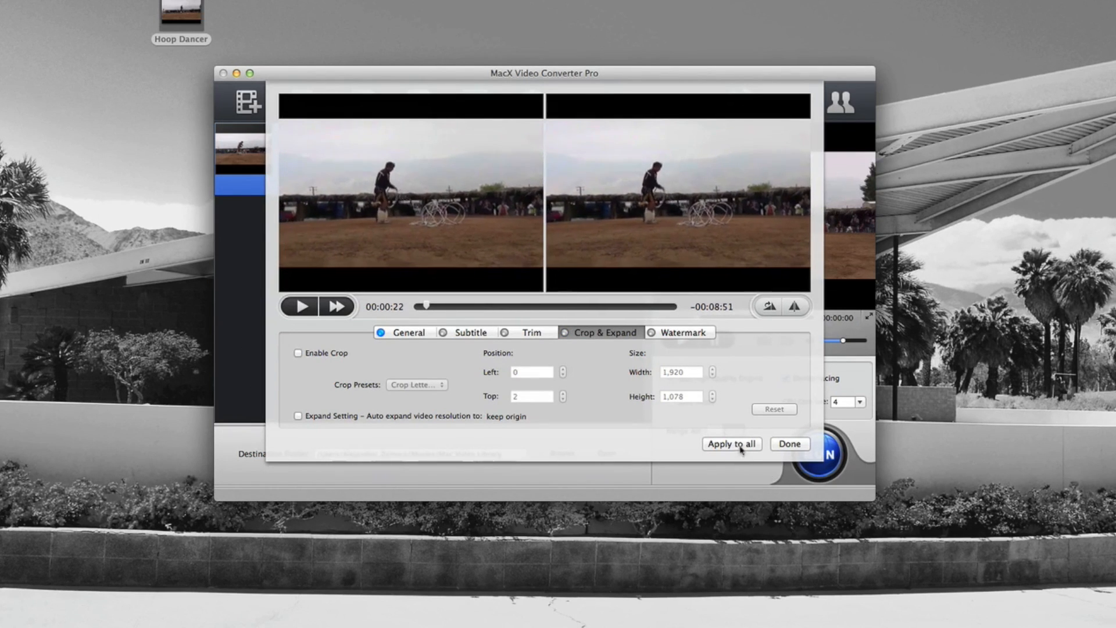
click(782, 446)
Open the Hoop Dancer video's output settings and review its output profile, accepting MP4 Video (H264)
click(608, 154)
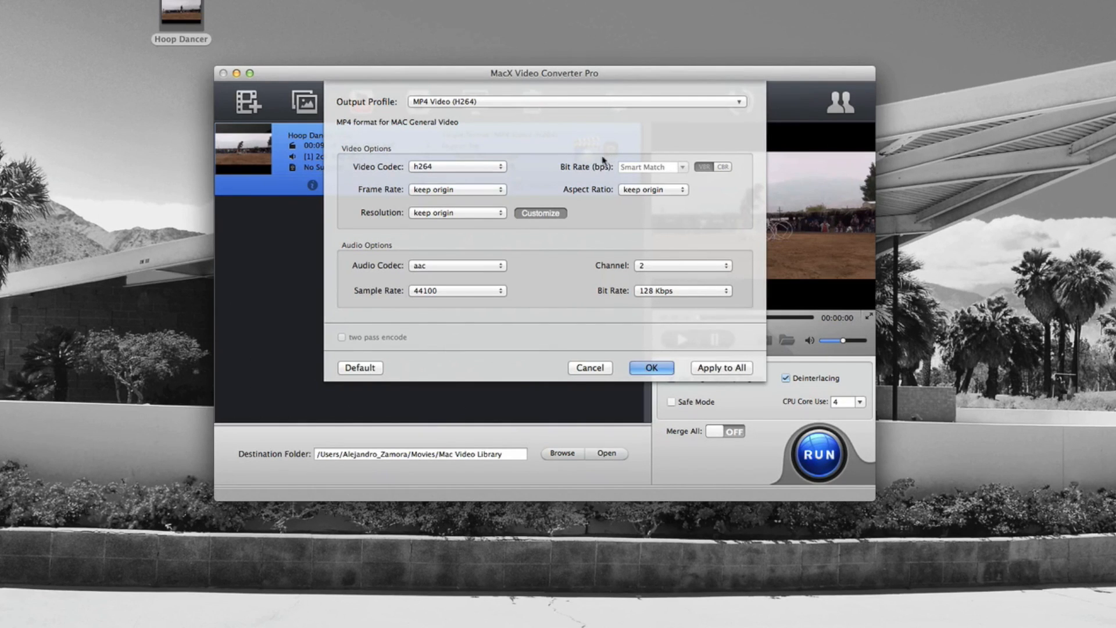
click(665, 361)
click(608, 154)
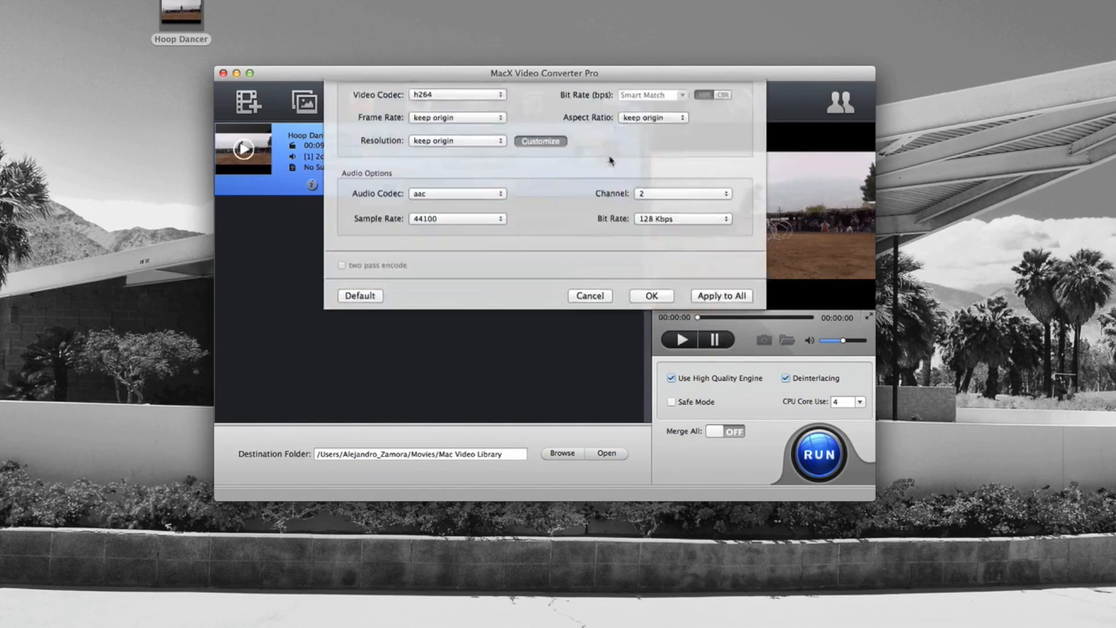
click(418, 102)
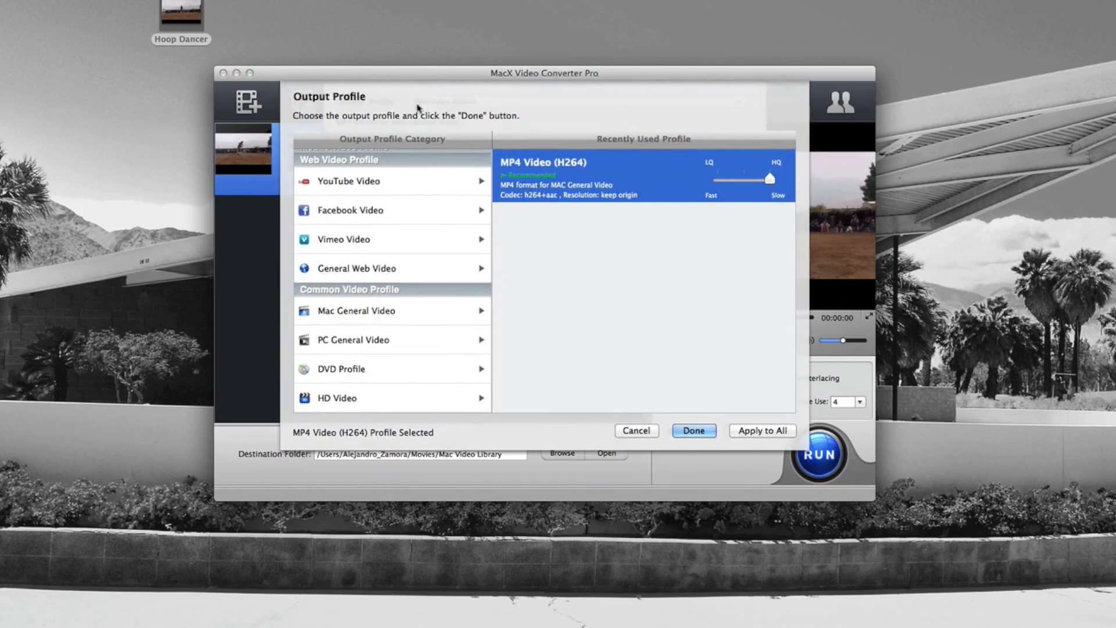
click(697, 430)
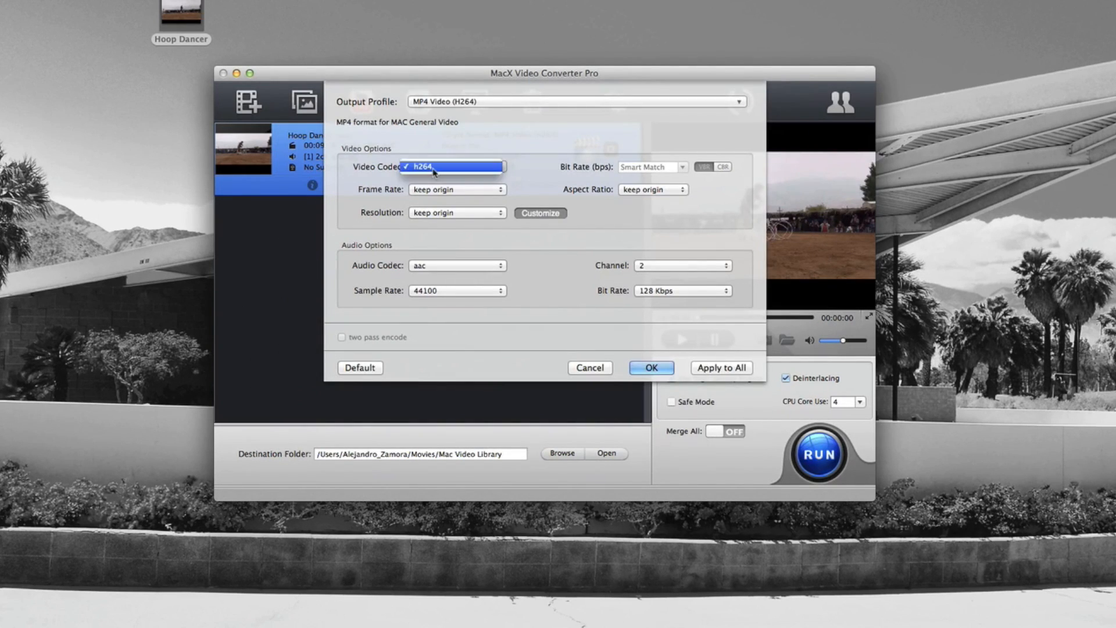
Examine the available video codec and frame rate options, choosing keep origin as the frame rate
click(438, 193)
click(436, 183)
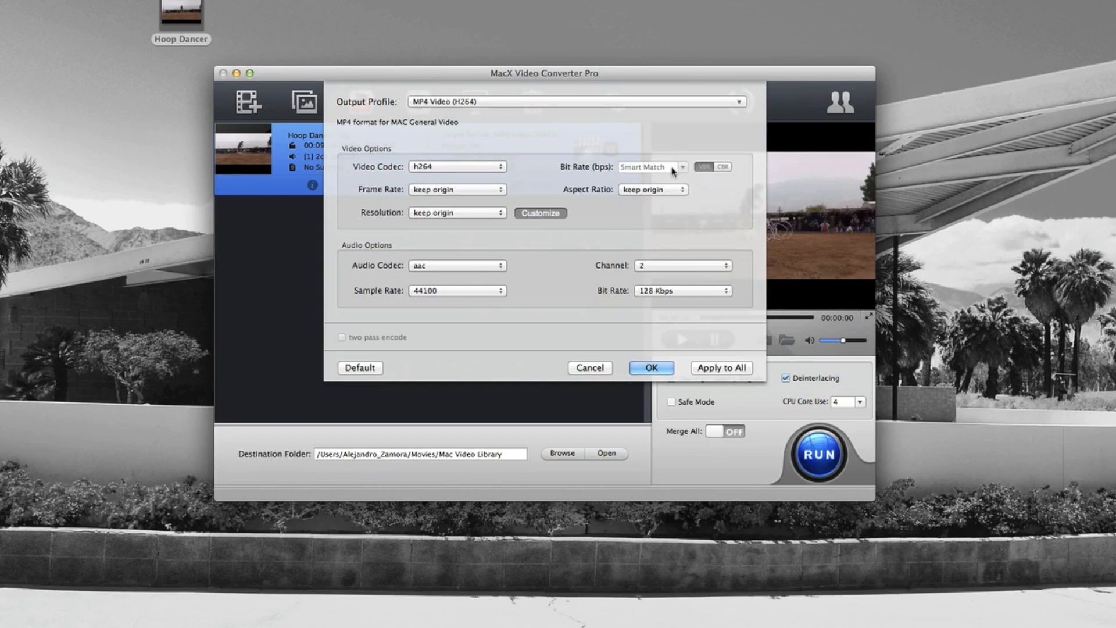
click(430, 190)
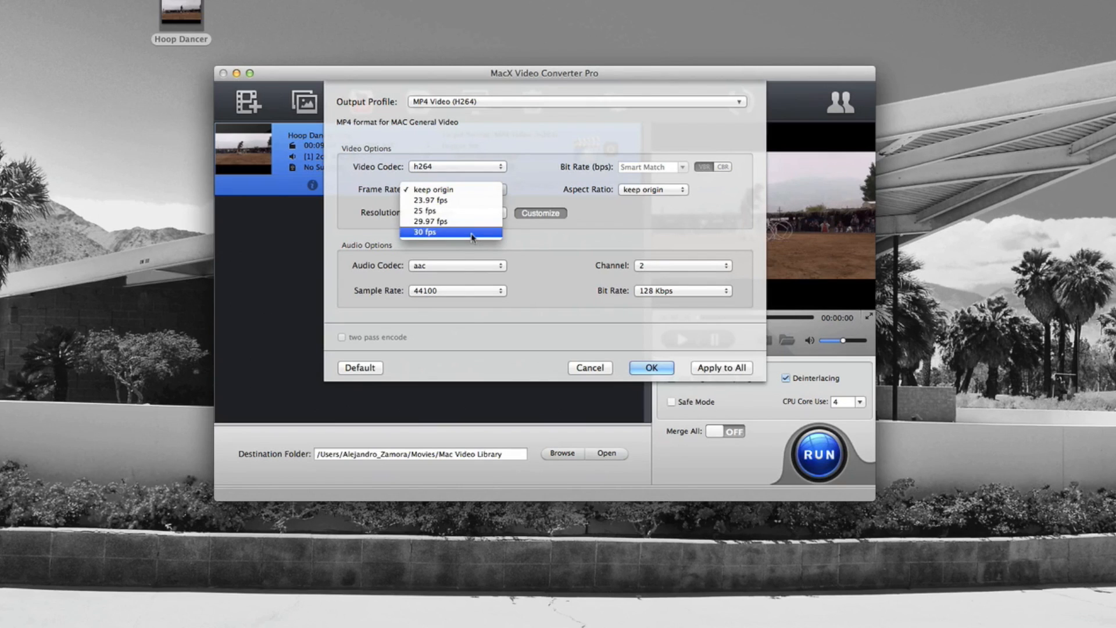
click(455, 193)
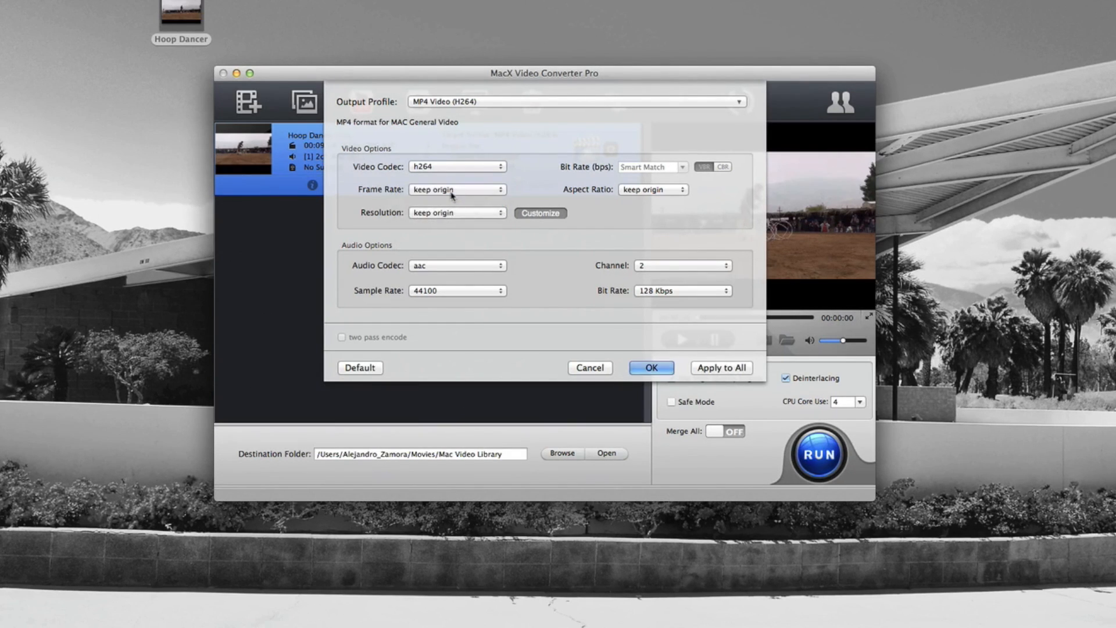
click(466, 192)
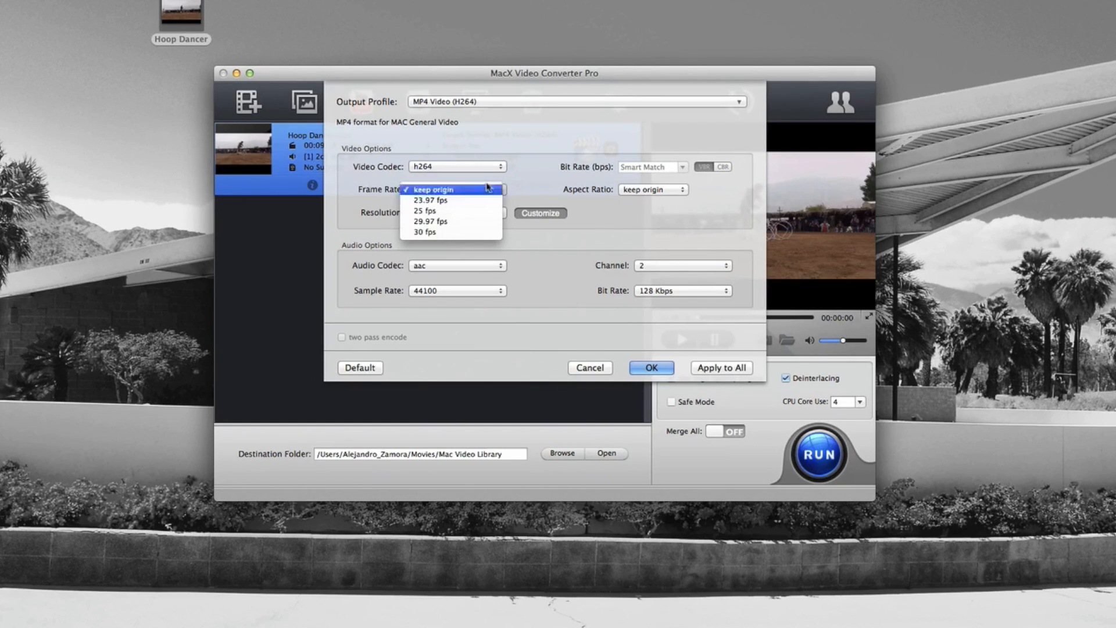
click(470, 191)
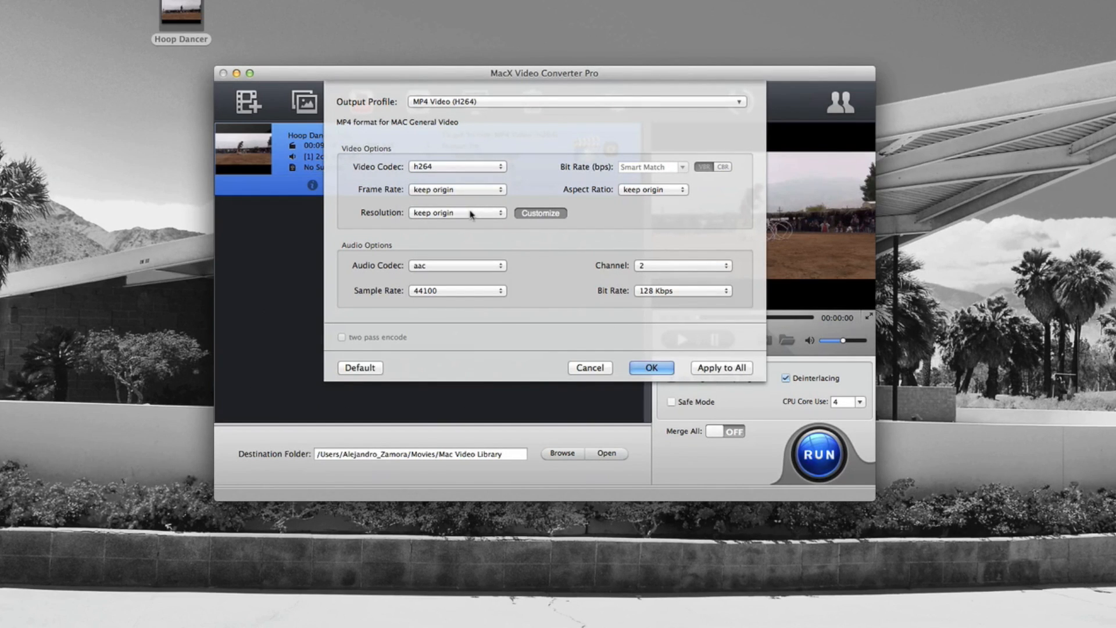
Try the 1920x1080 resolution preset, and return the resolution to keep origin
click(471, 213)
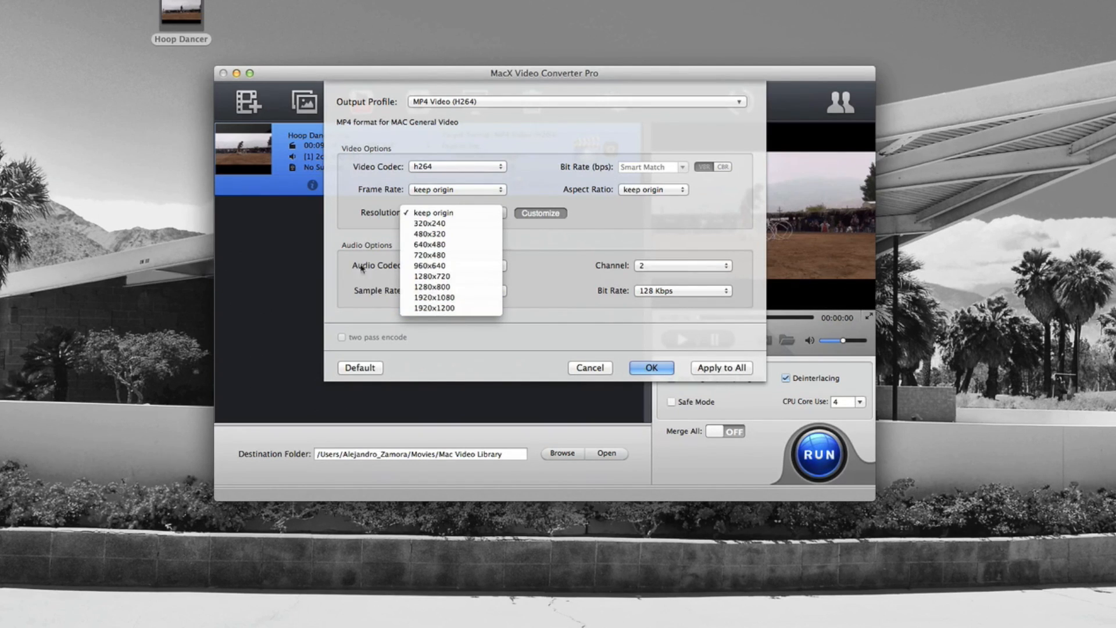
click(475, 297)
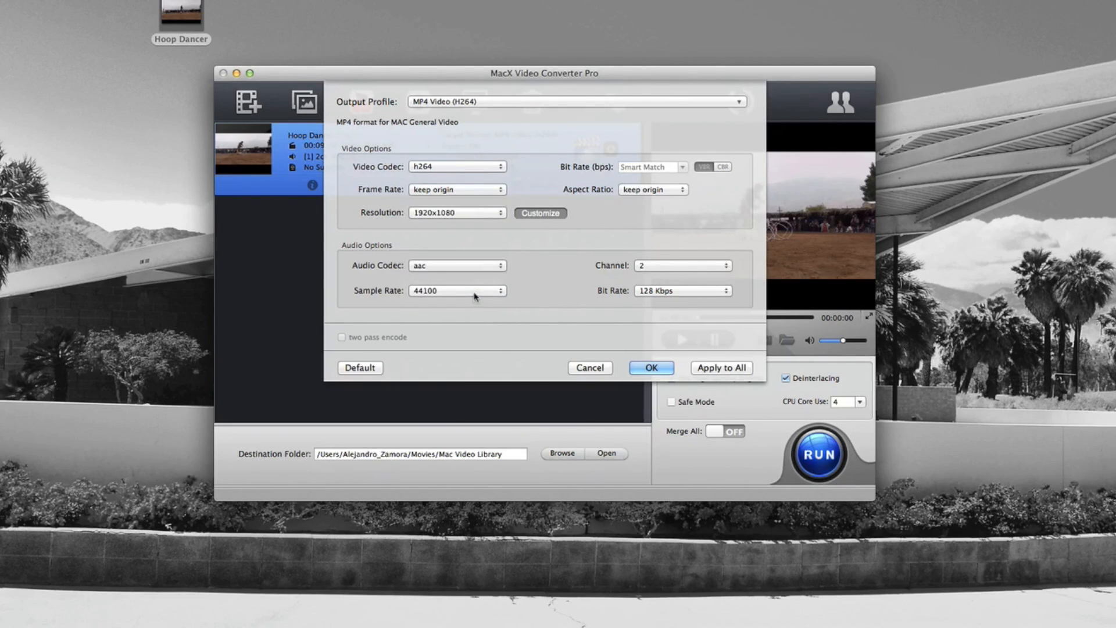
click(427, 212)
click(427, 214)
mouse_move(228, 186)
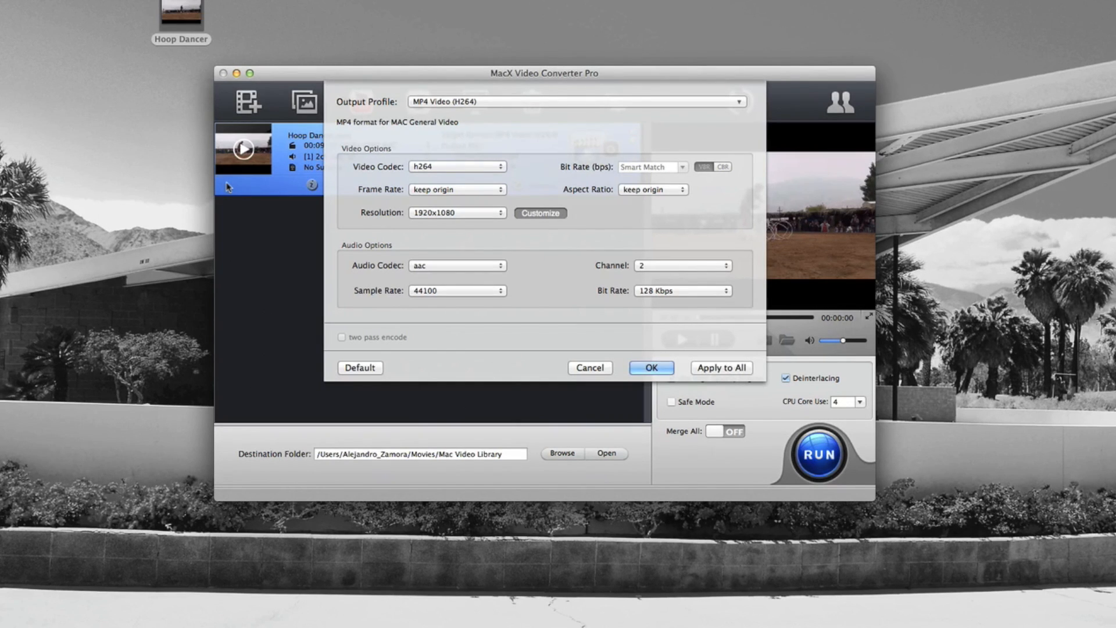
click(454, 213)
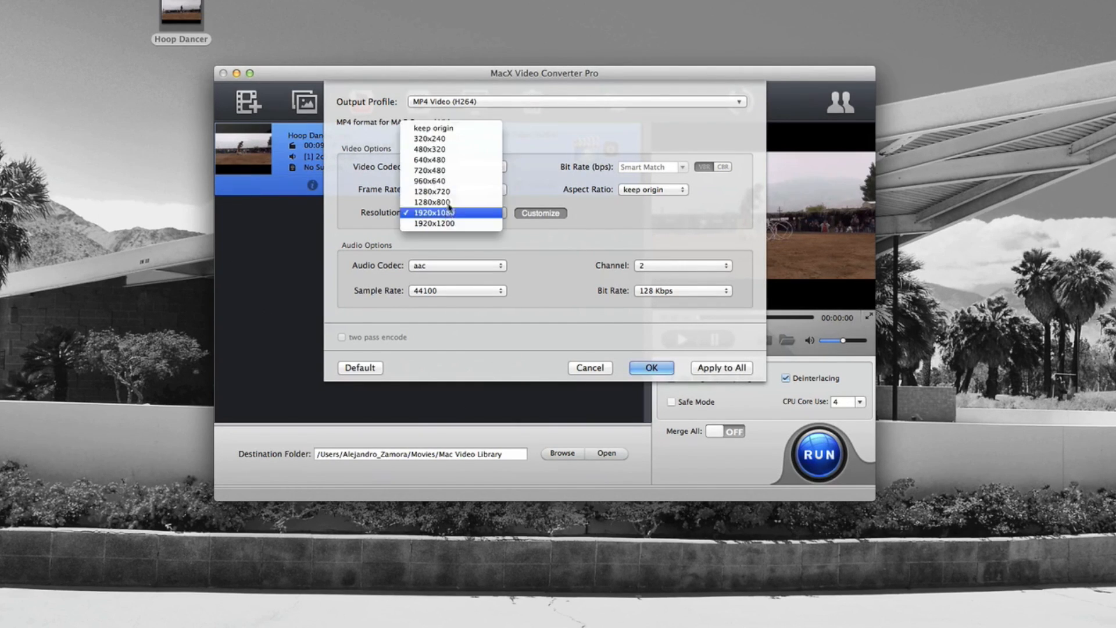
click(459, 129)
Switch the output to a custom resolution of 1920 x 1080 and set the aspect ratio to 16x9
click(538, 214)
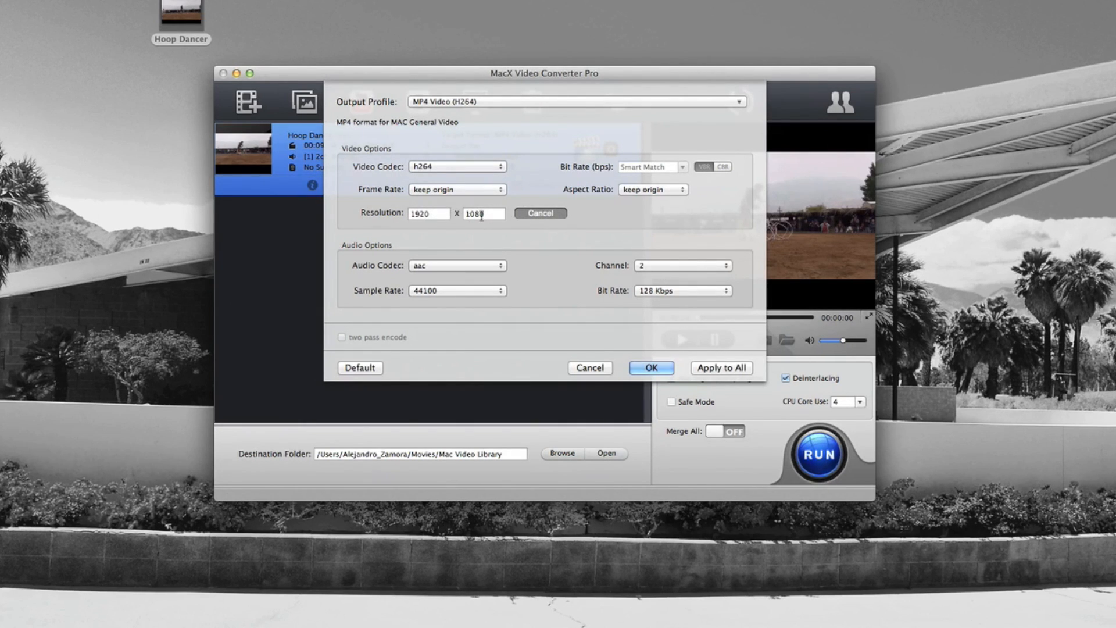
click(631, 193)
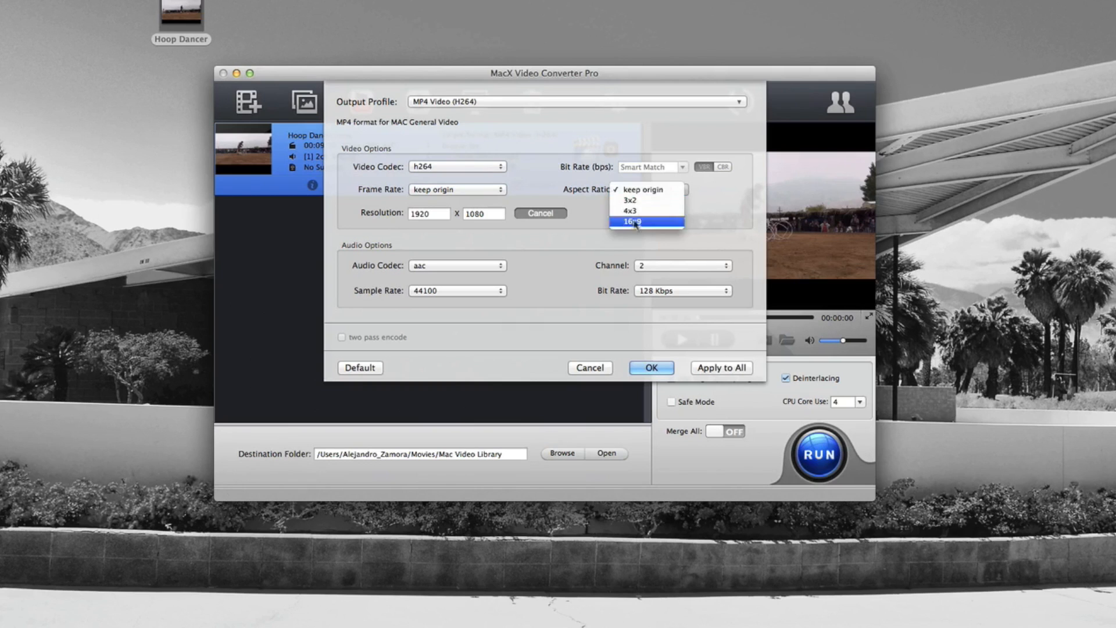
click(633, 222)
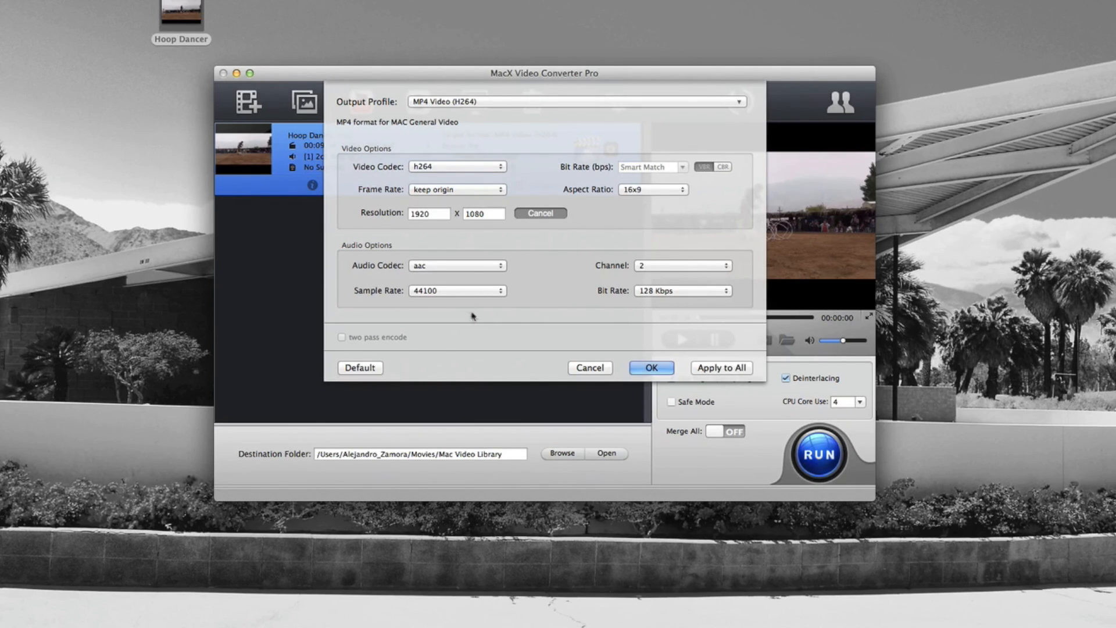
Set the output audio to a 48000 sample rate and a 320 Kbps bit rate, keeping the aac codec
click(455, 266)
click(449, 296)
click(449, 294)
click(447, 300)
click(673, 292)
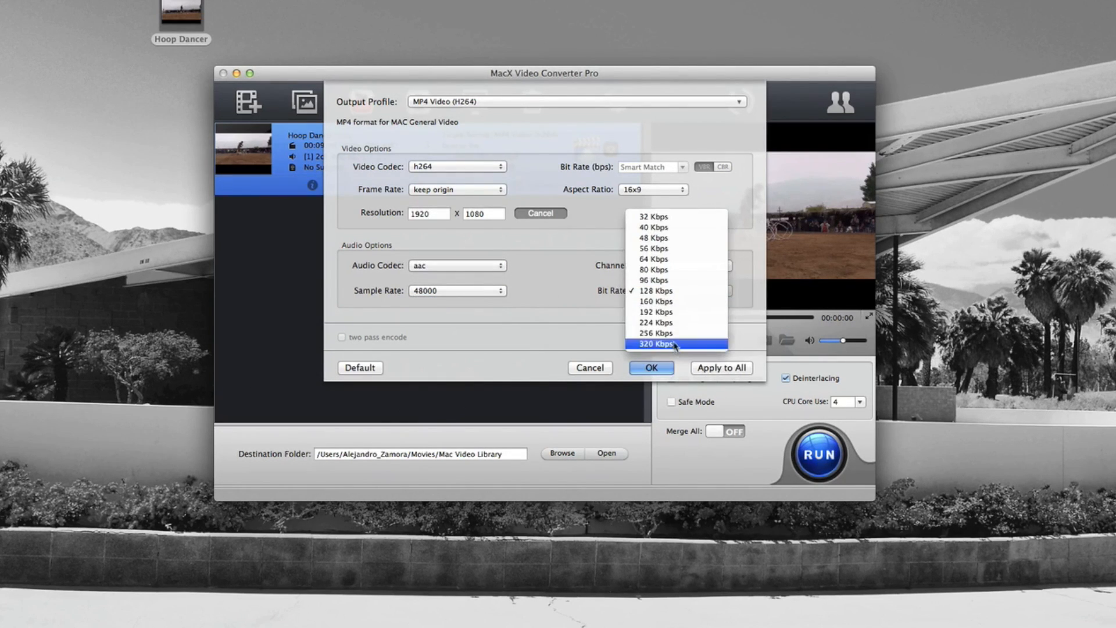
click(674, 344)
Examine the channel, bit rate, sample rate and audio codec options, keeping 2 as the channel
click(661, 267)
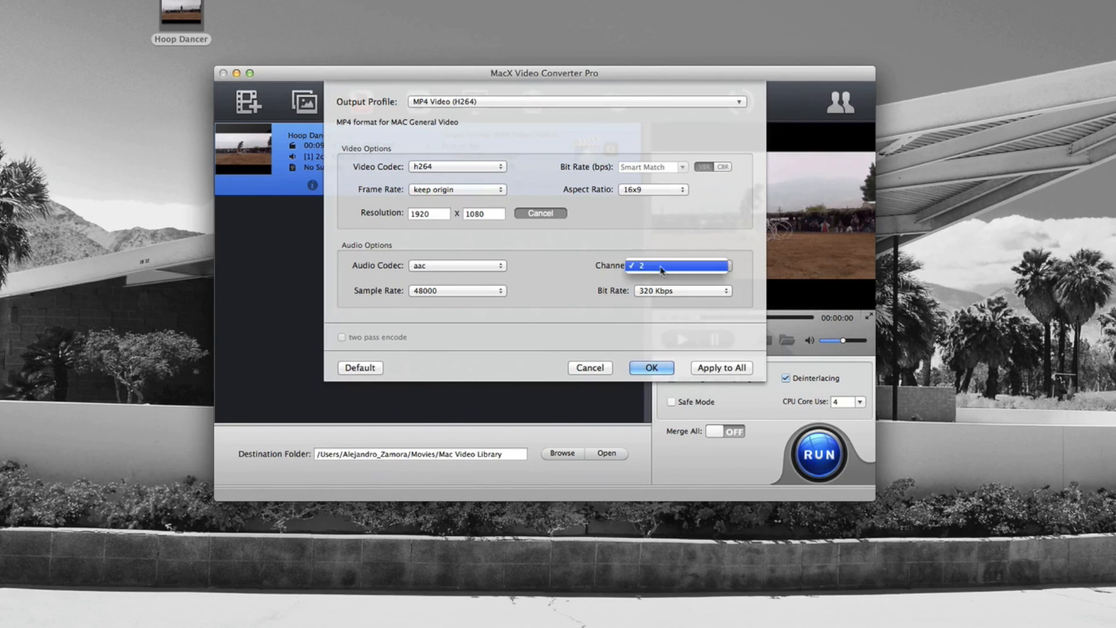
click(661, 267)
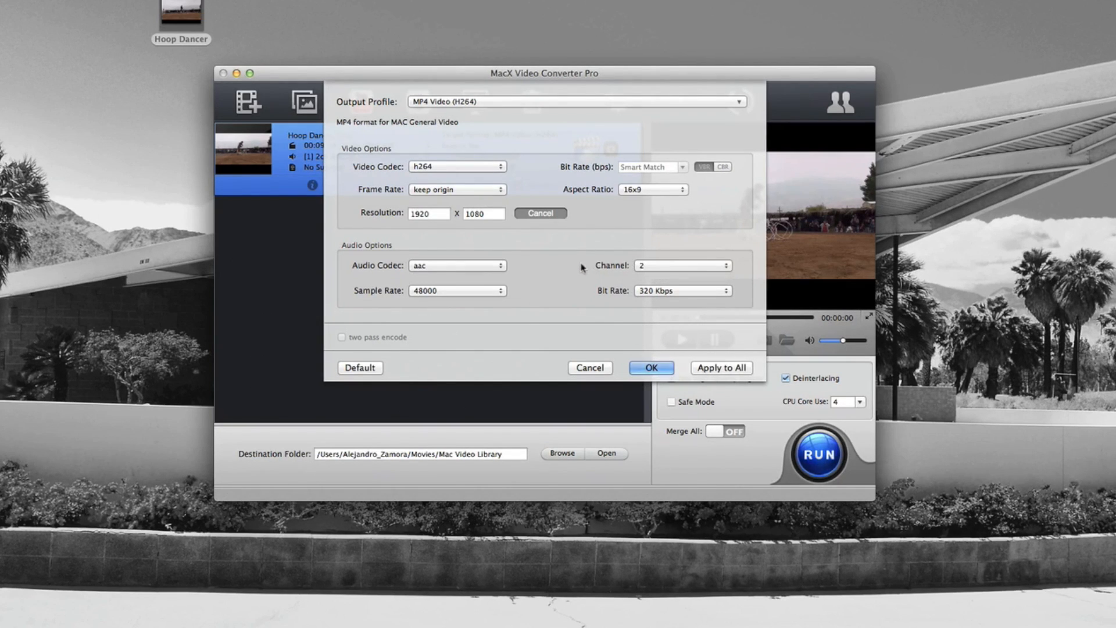
click(635, 270)
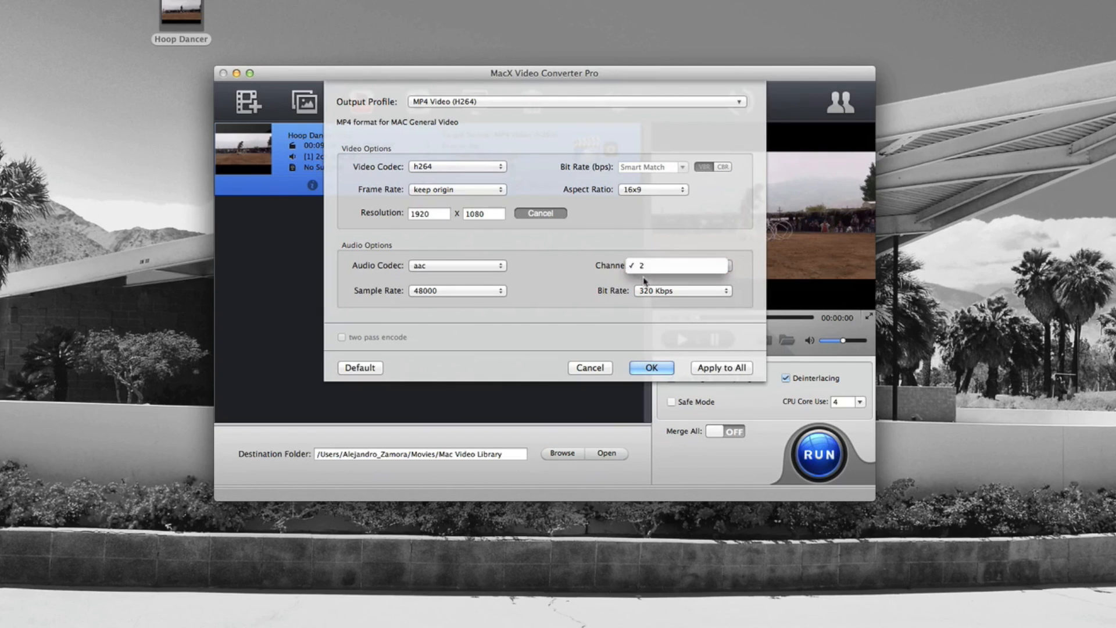
click(632, 309)
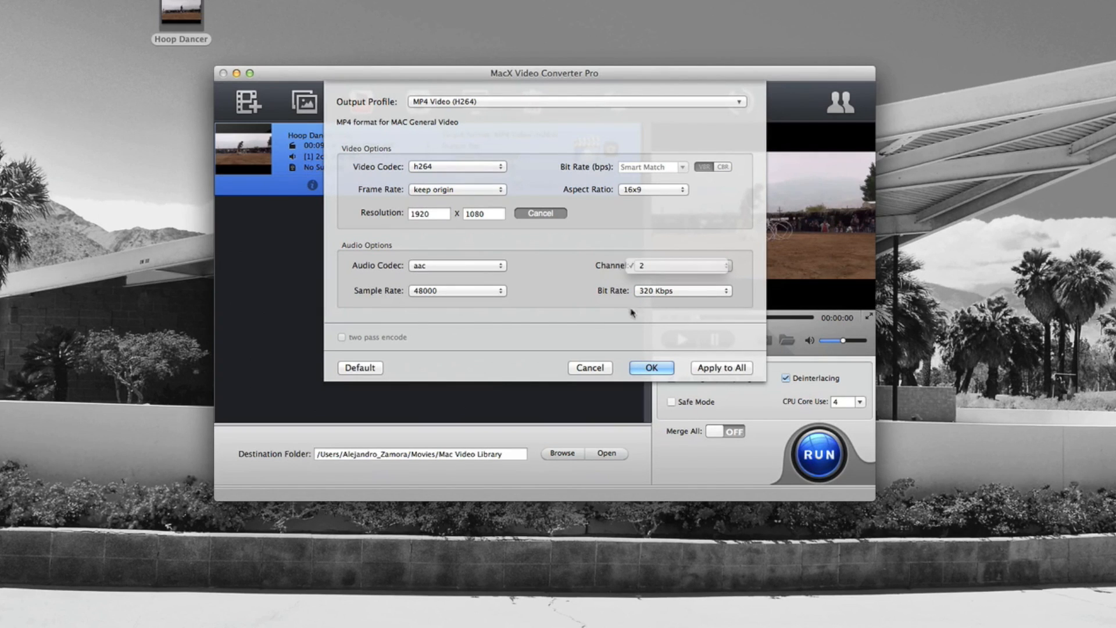
click(647, 293)
click(530, 301)
click(495, 290)
click(546, 294)
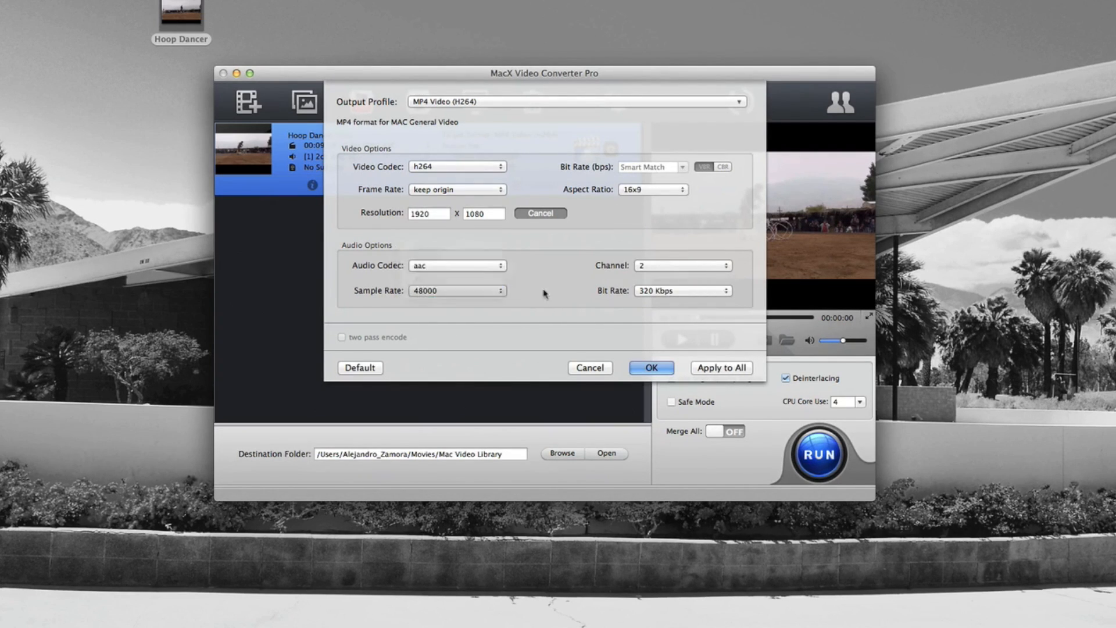
click(464, 267)
click(600, 232)
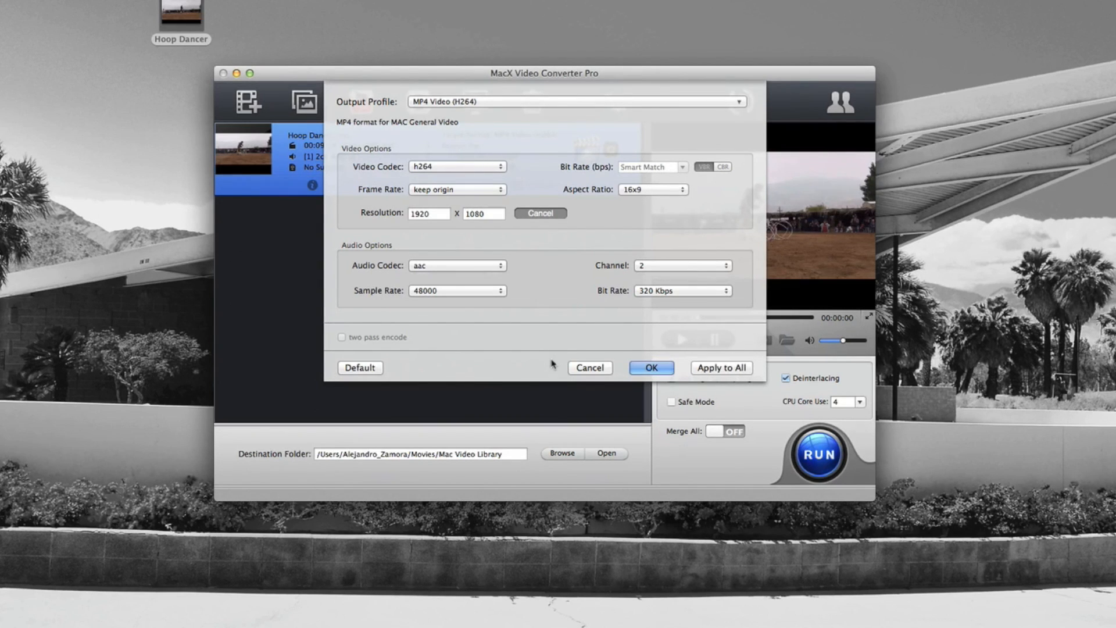
Check the custom resolution's width and height values and accept the output settings
click(435, 214)
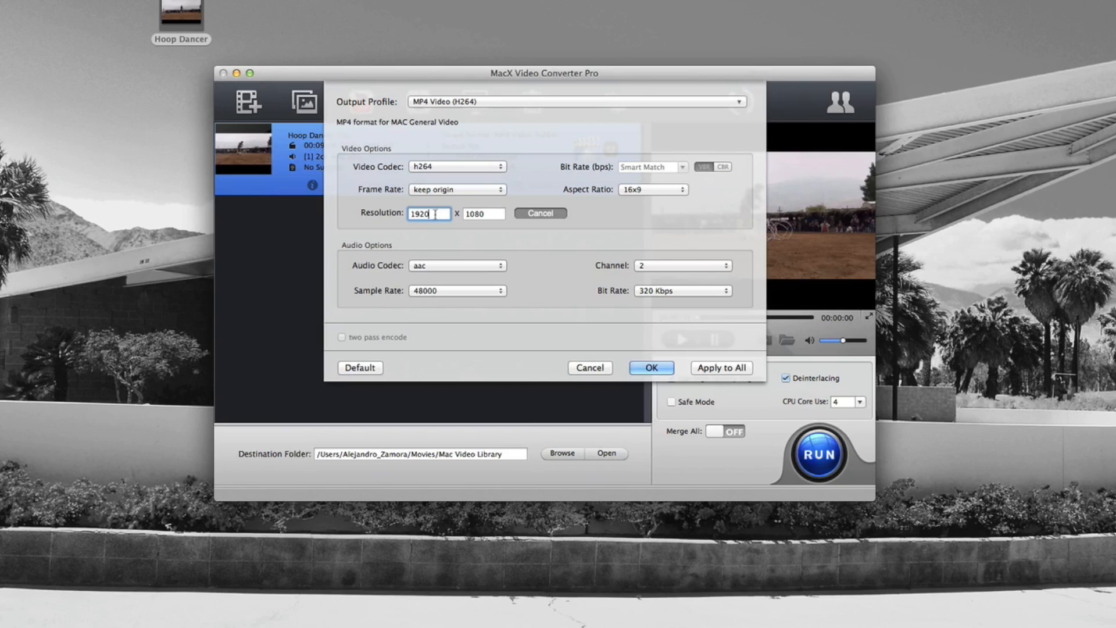
click(488, 214)
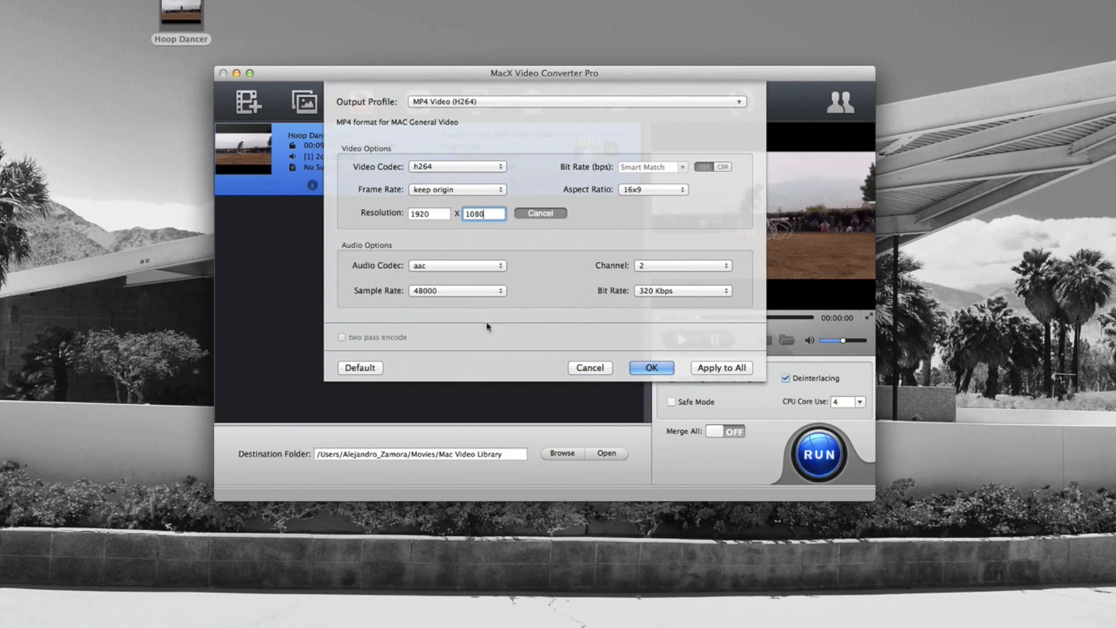
click(645, 368)
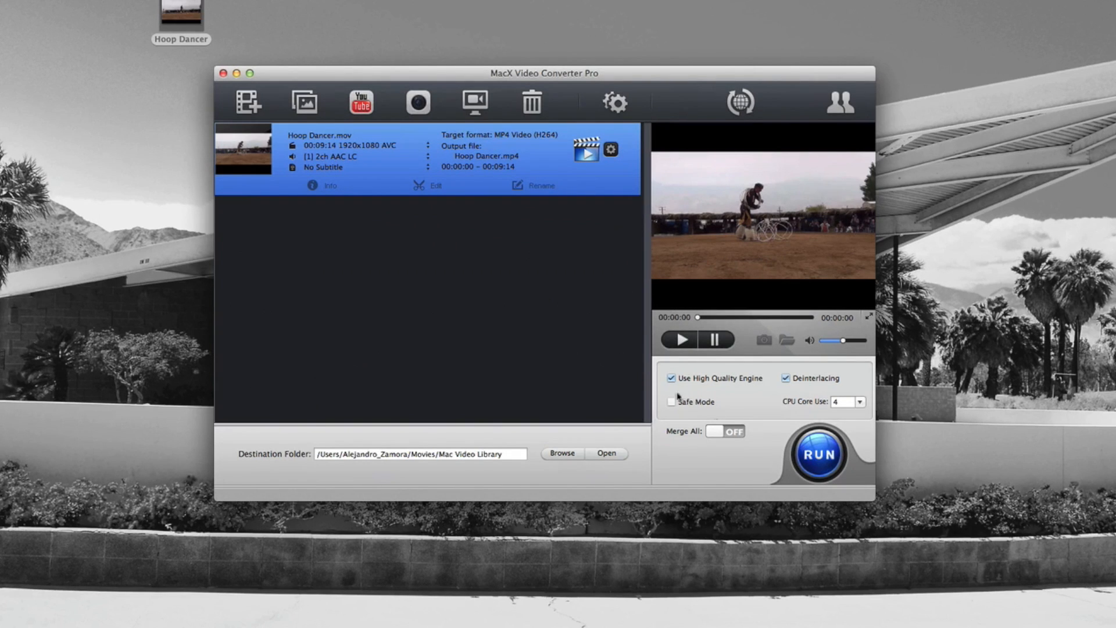
Try a CPU core use of 2 for the conversion, and return it to 4
click(861, 403)
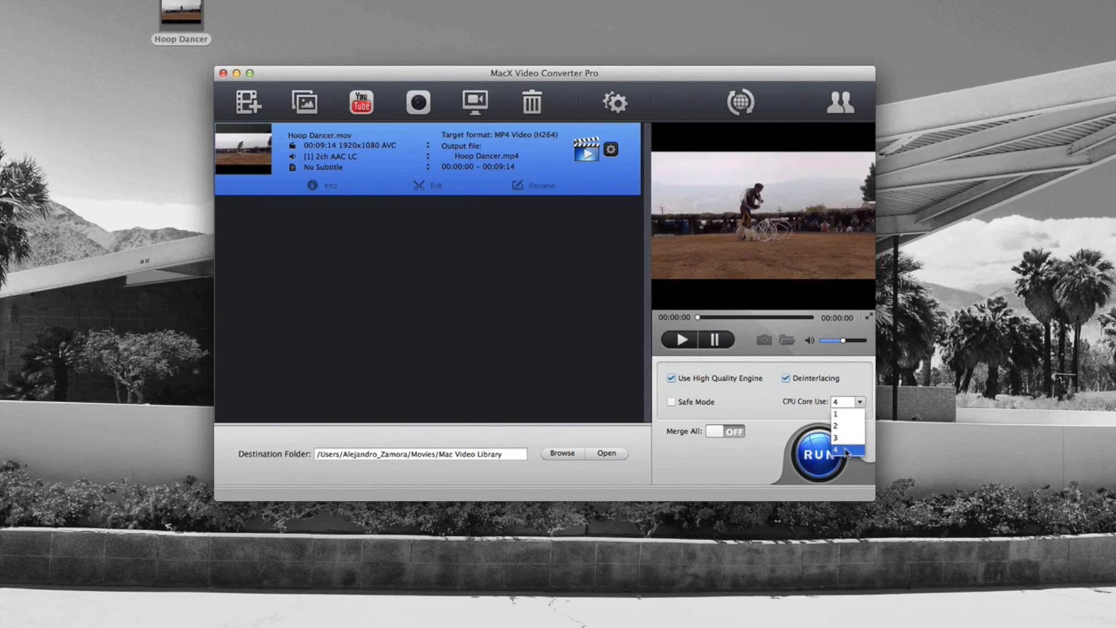
click(847, 451)
click(860, 407)
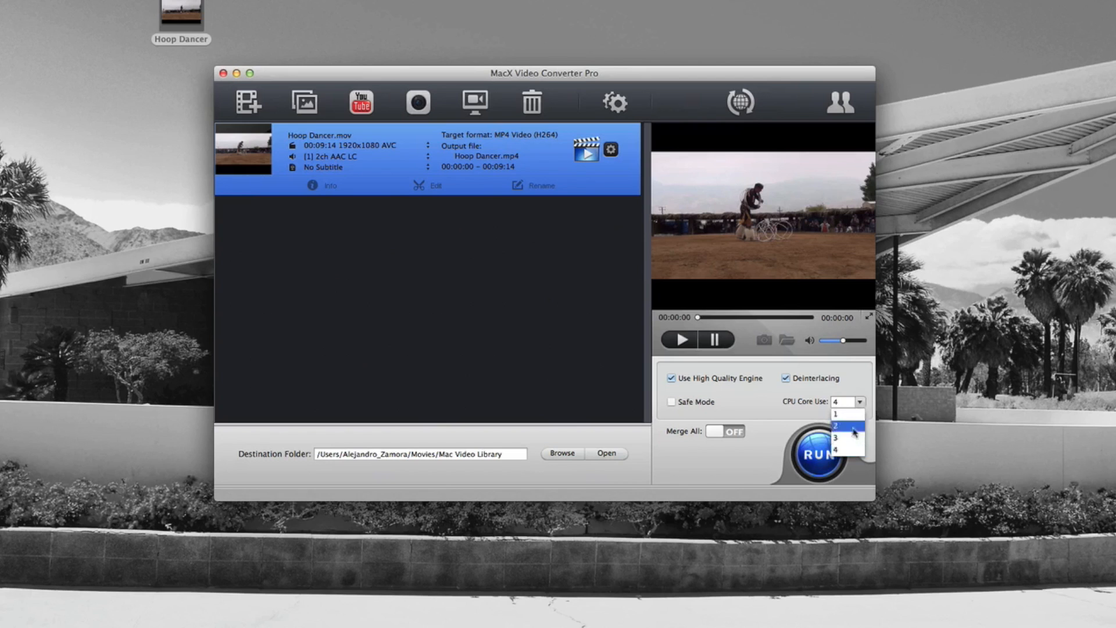
click(854, 426)
click(861, 404)
click(846, 449)
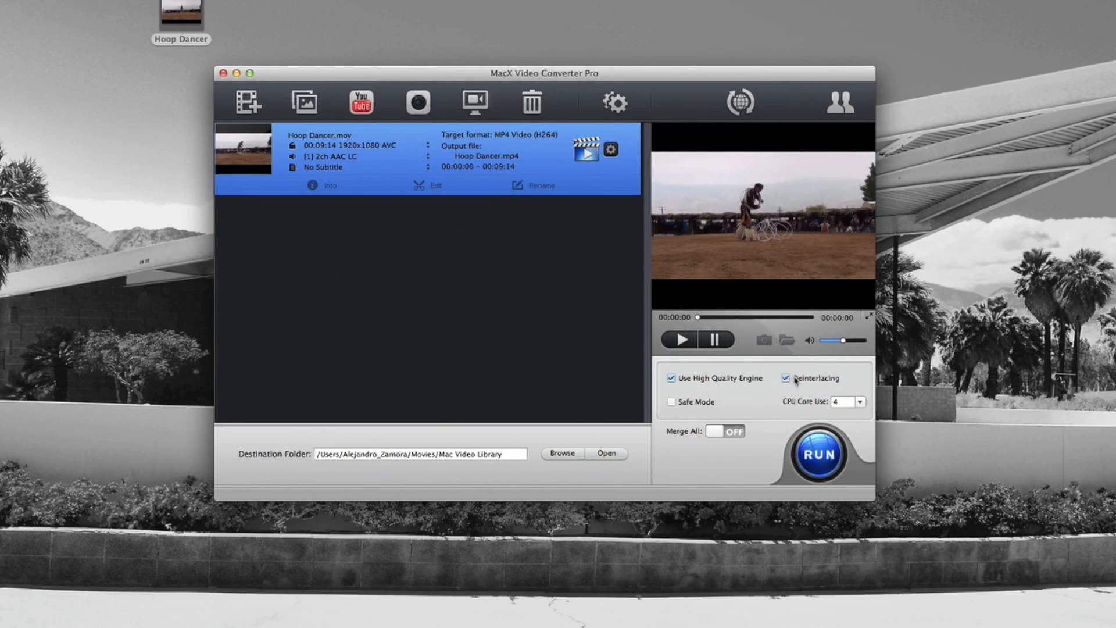
Open the YouTube Downloader, view its dialog for adding a video URL, and cancel it
mouse_move(570, 192)
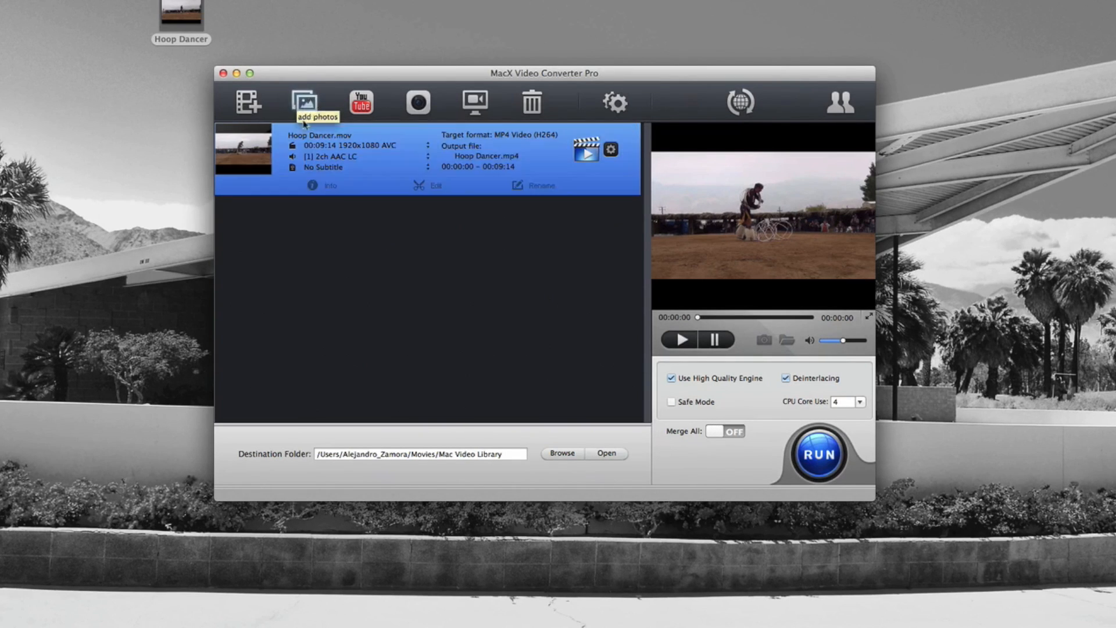
click(361, 103)
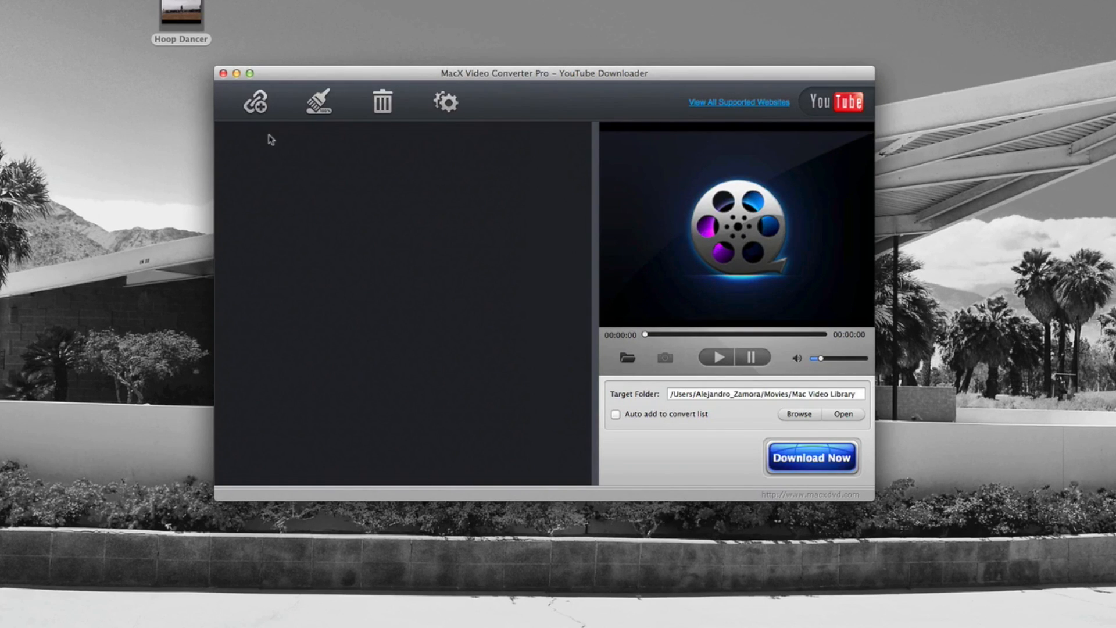
click(260, 106)
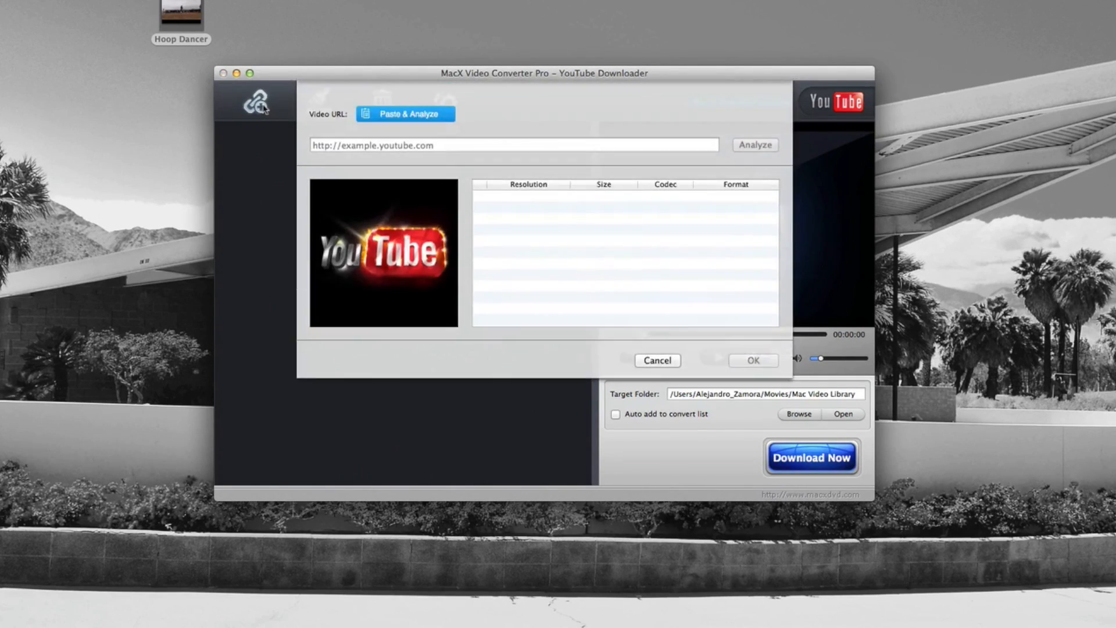
click(657, 359)
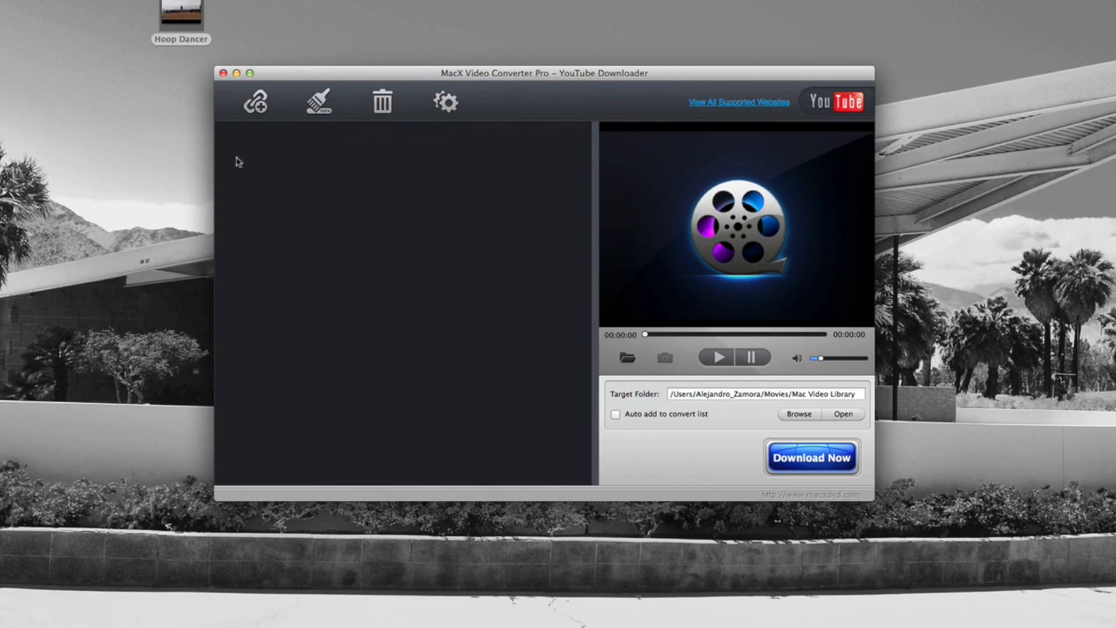
Review the downloader's preferred video format and resolution options, and close its settings
click(455, 108)
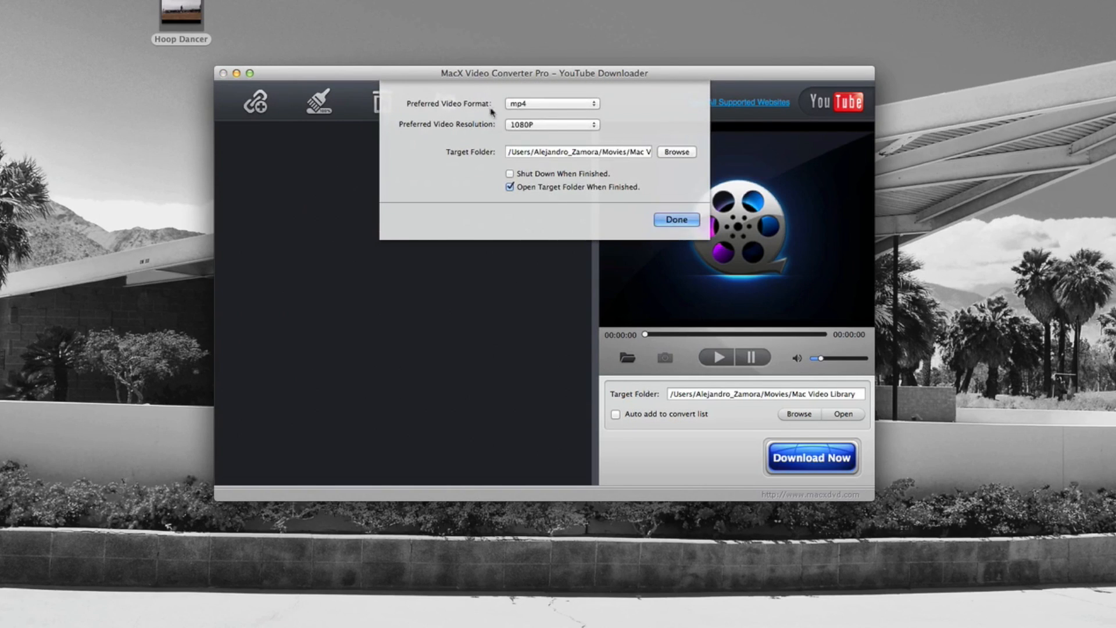
click(512, 124)
click(552, 104)
click(523, 103)
click(676, 219)
click(446, 105)
click(677, 219)
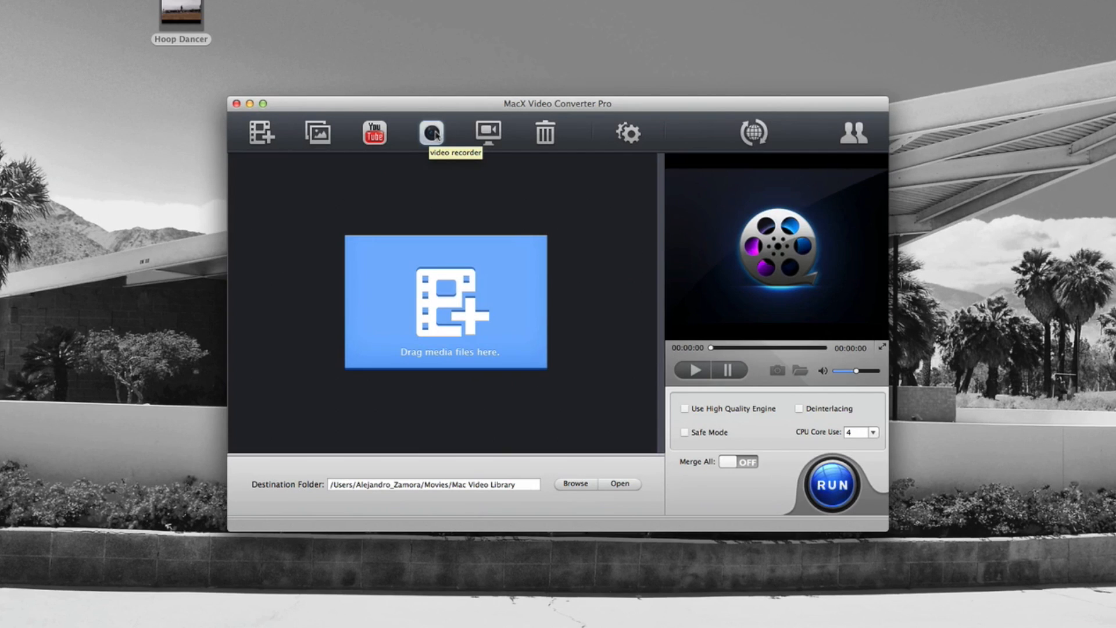
Open the Screen Recorder's settings and set the audio device to MacXSysAudioCapture
click(497, 134)
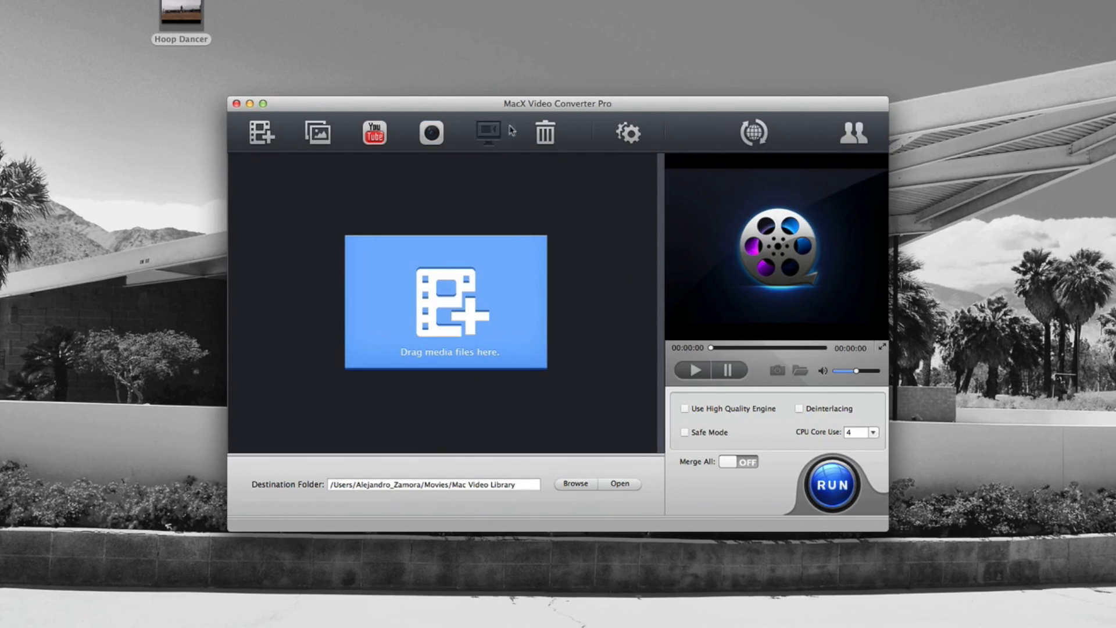
click(489, 125)
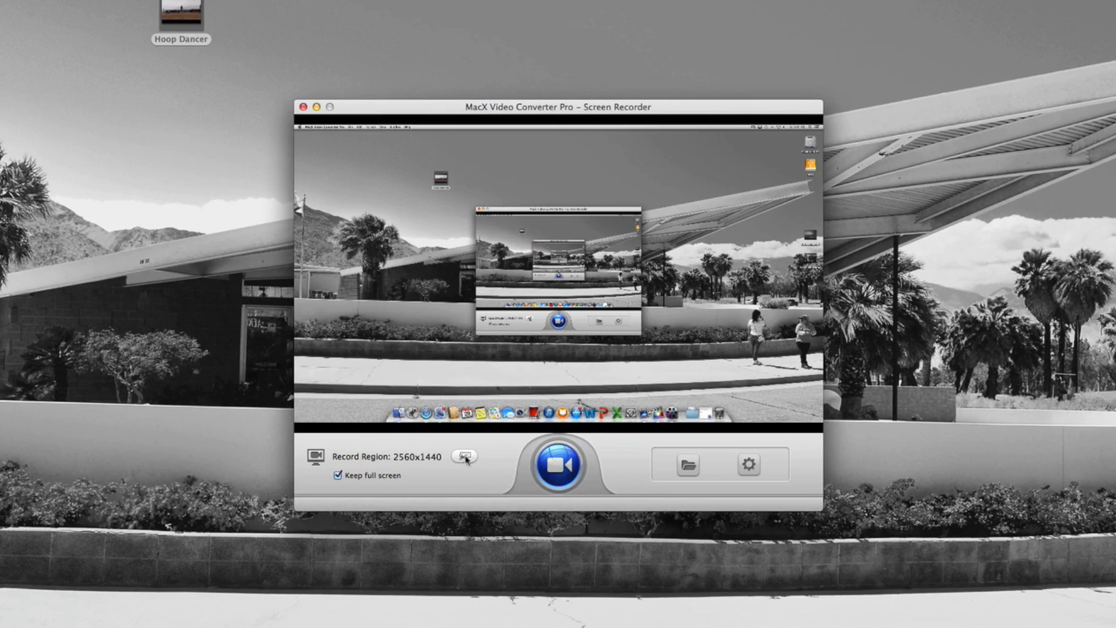
click(748, 464)
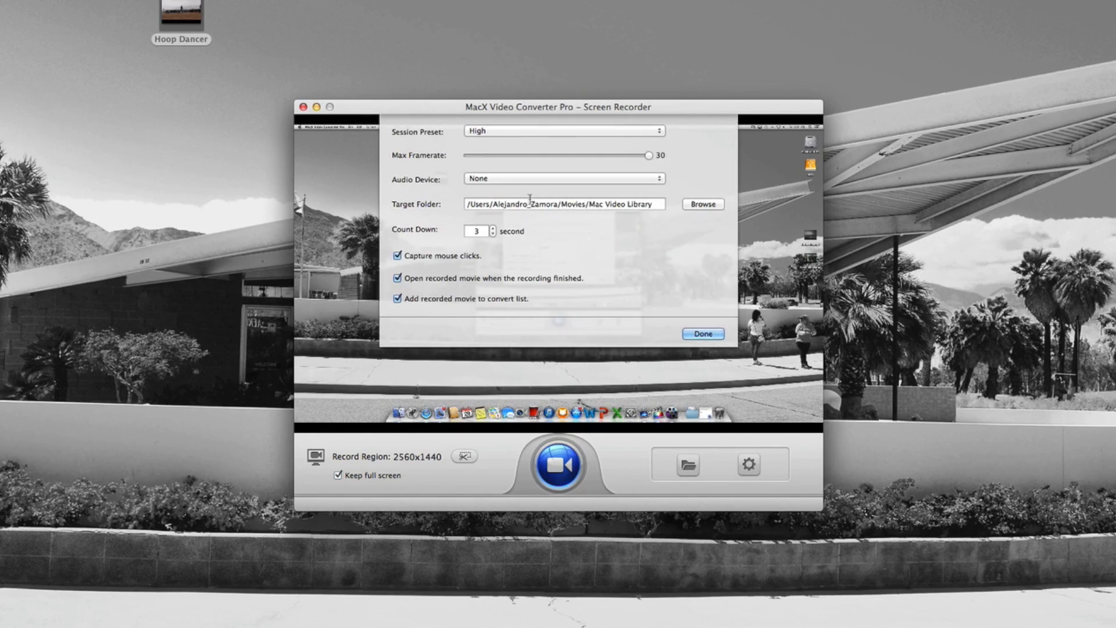
click(494, 179)
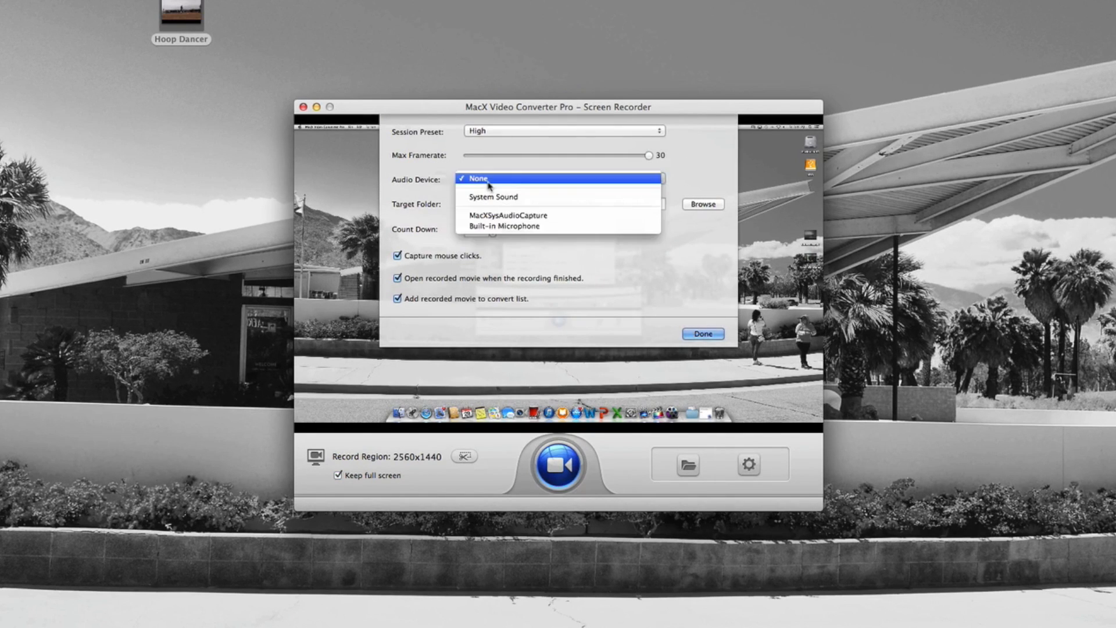
click(514, 216)
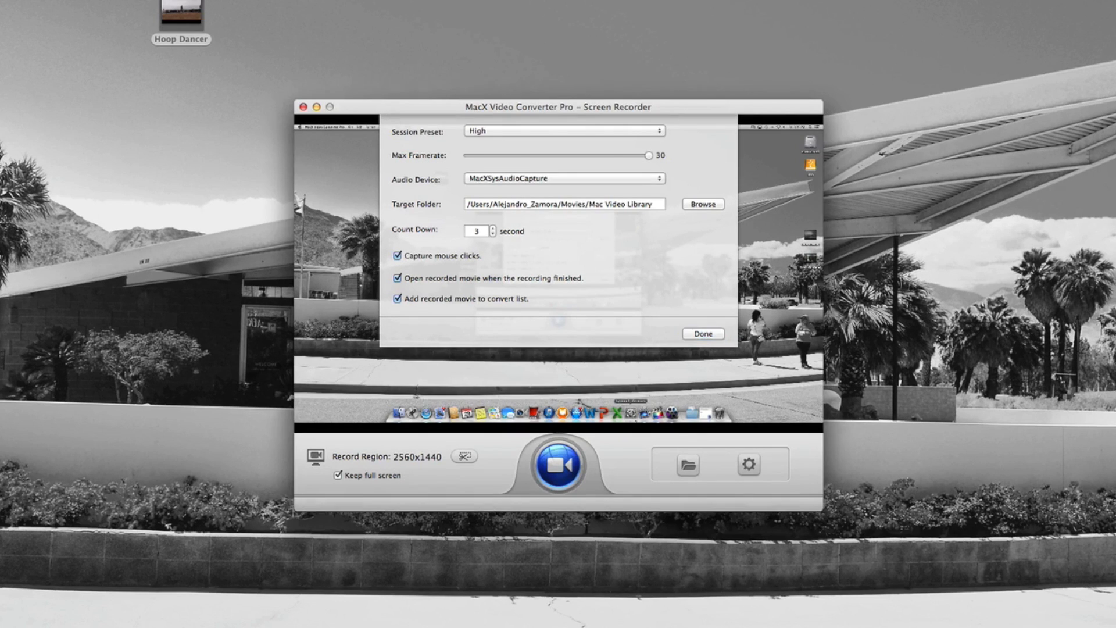
Switch to System Preferences and set the sound output device to MacXSysAudioCapture
click(788, 627)
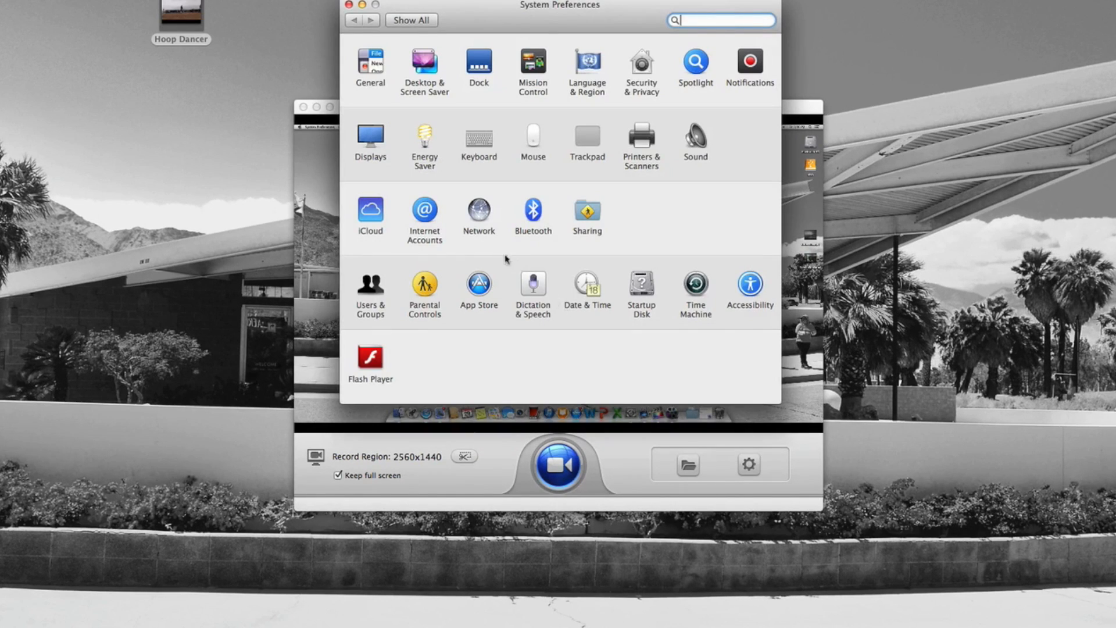
click(689, 148)
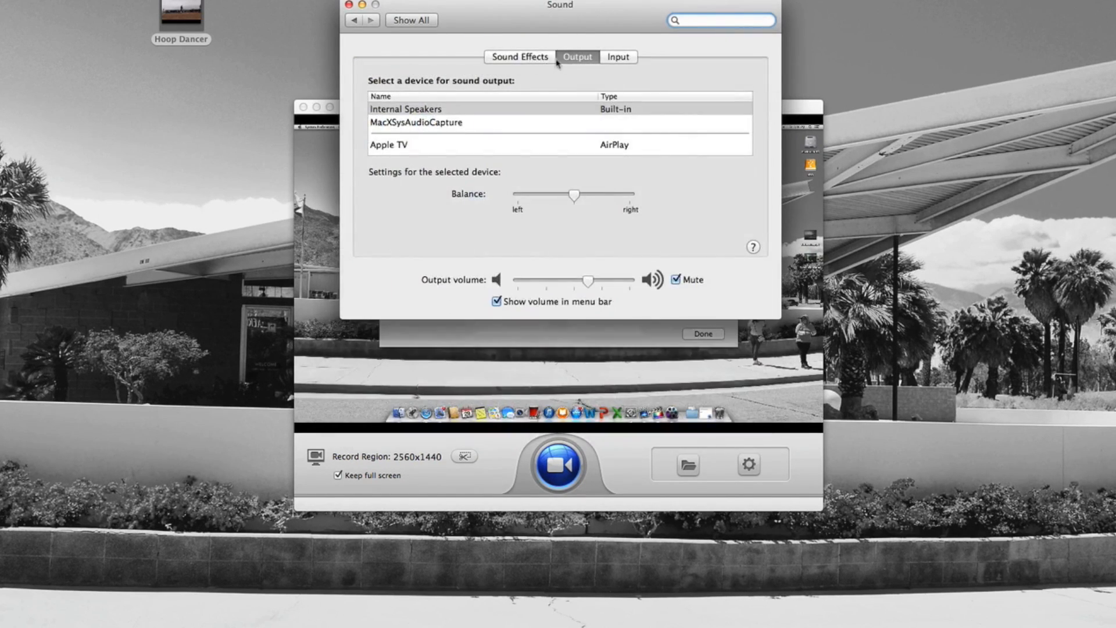
click(433, 124)
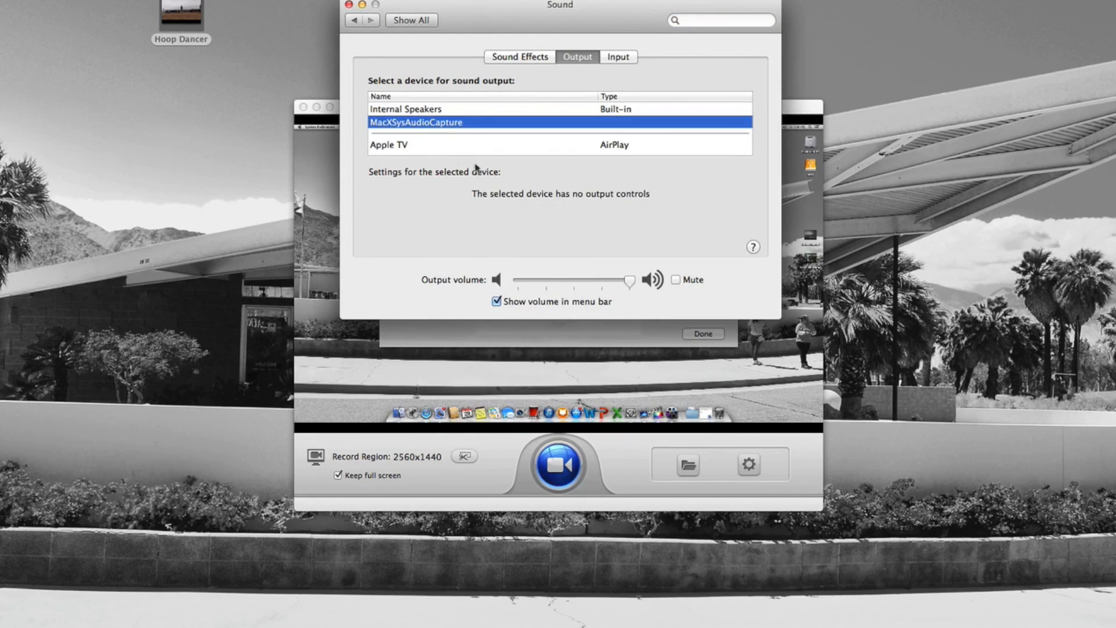
Return to the Screen Recorder, set its audio device to None, accept the settings and close the recorder
click(323, 191)
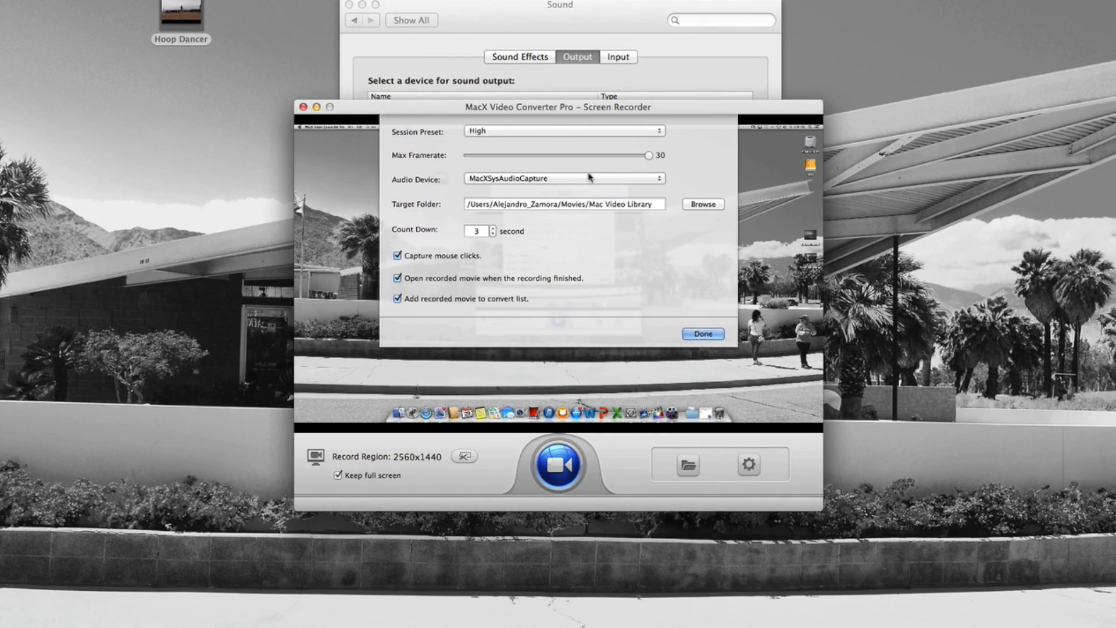
click(571, 181)
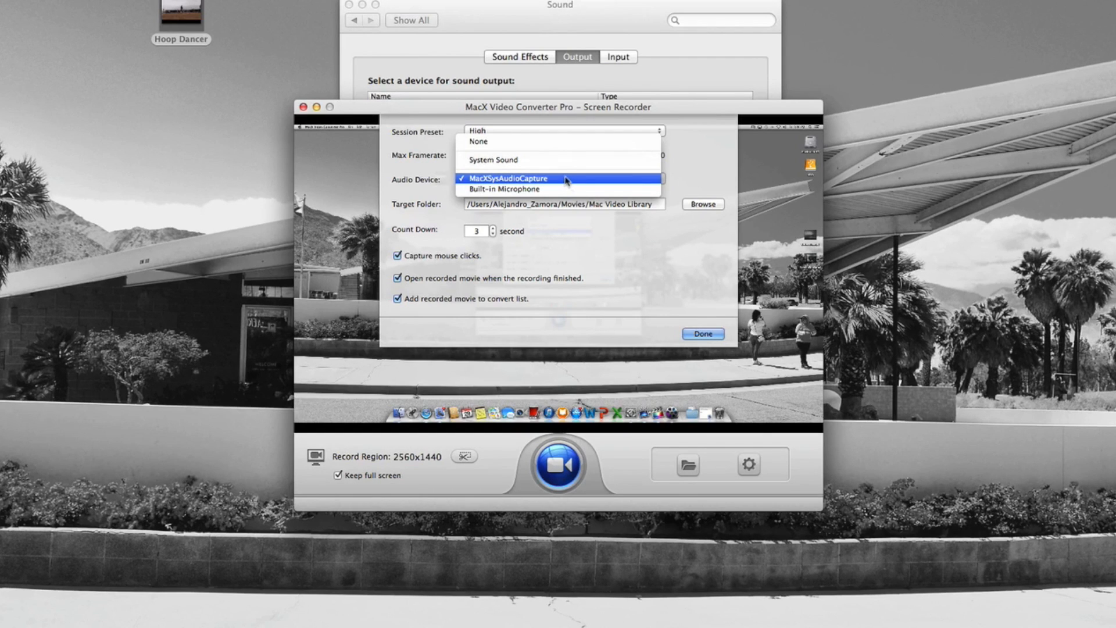
click(537, 143)
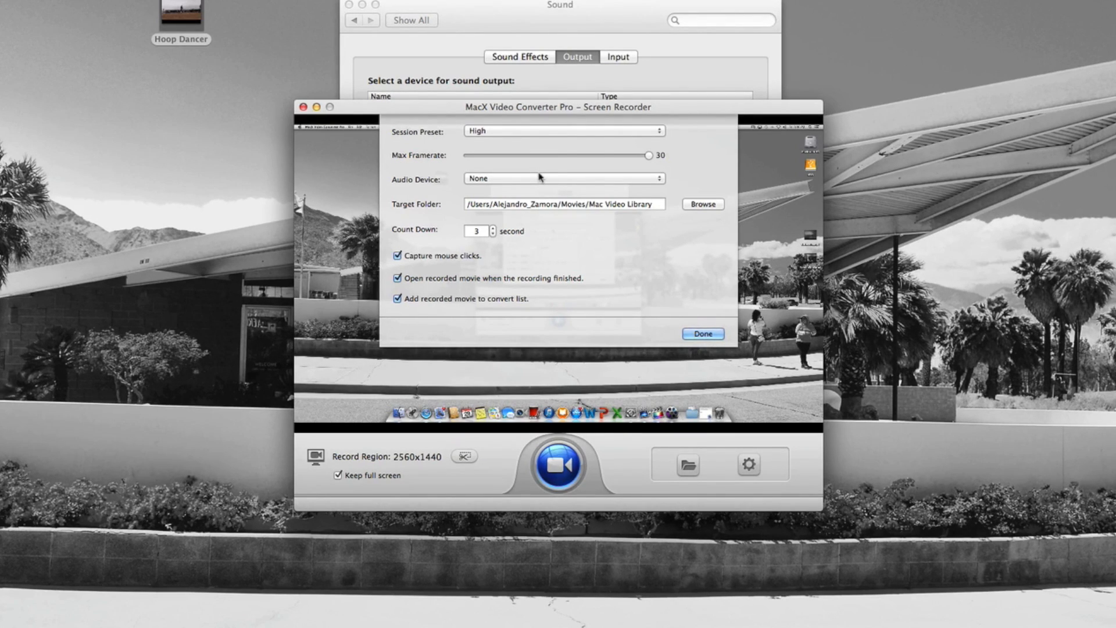
click(706, 333)
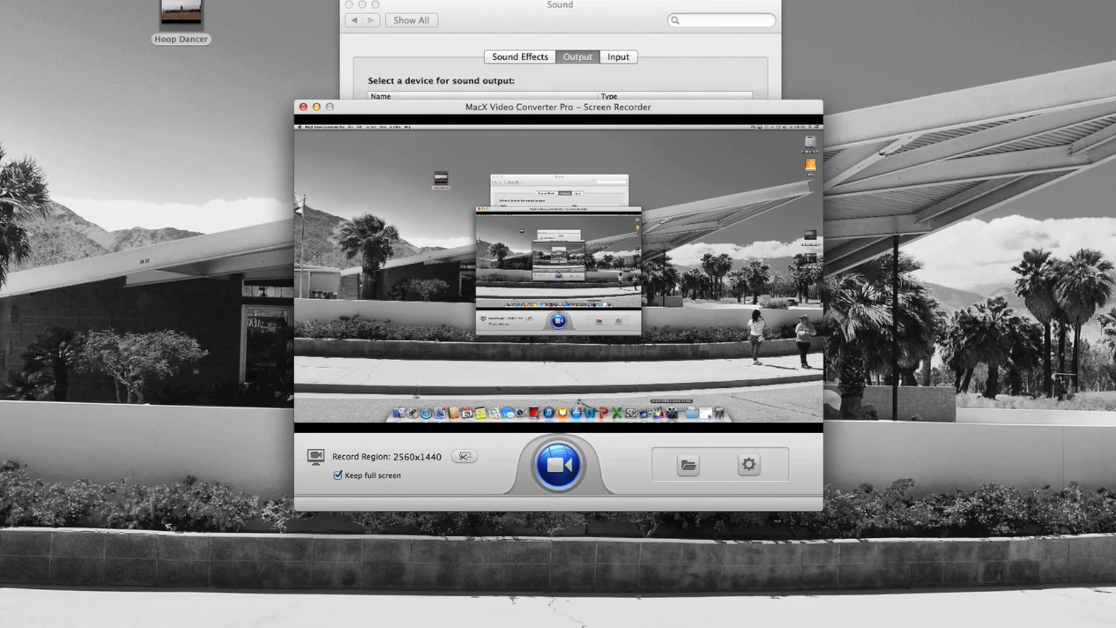
click(304, 107)
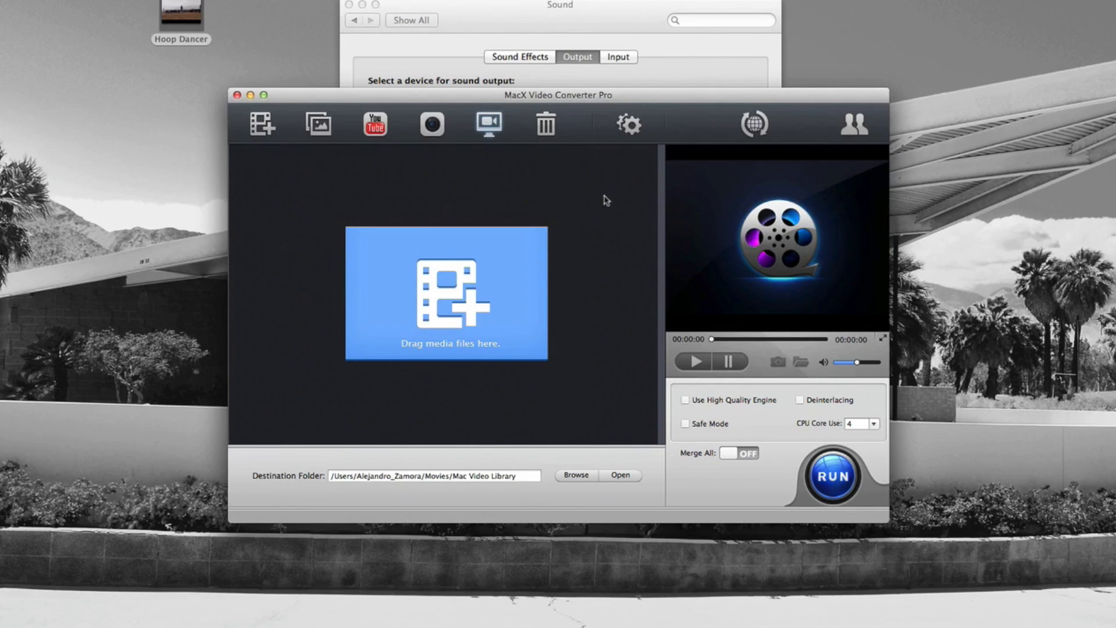
Add the Hoop Dancer video with the MP4 Video (H264) profile, enabling the high quality engine and deinterlacing
drag(207, 36, 447, 314)
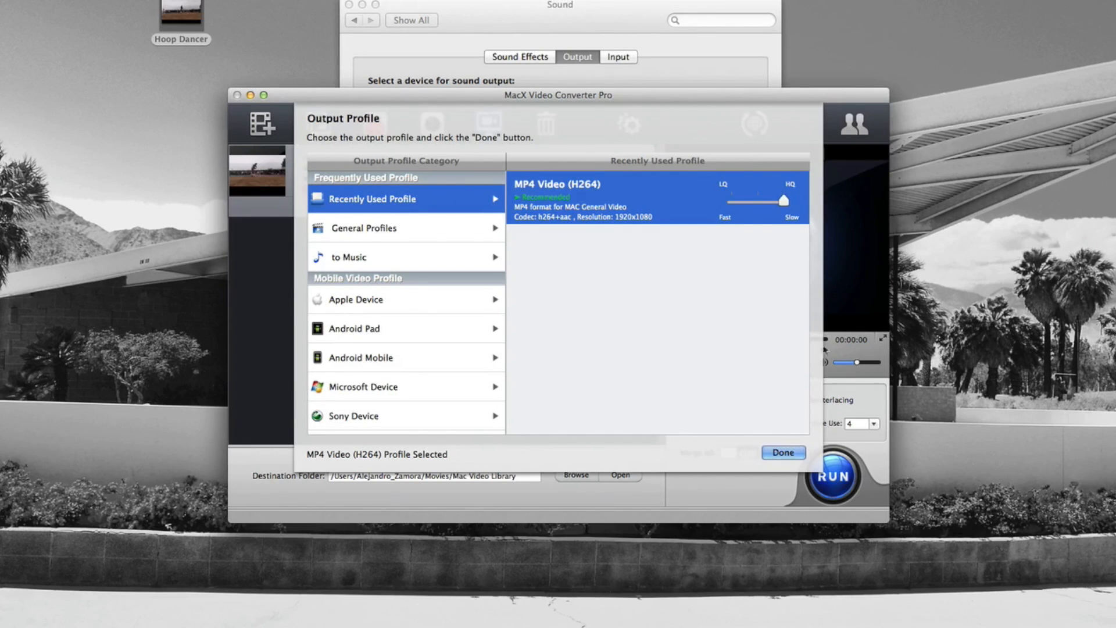
click(783, 452)
click(699, 401)
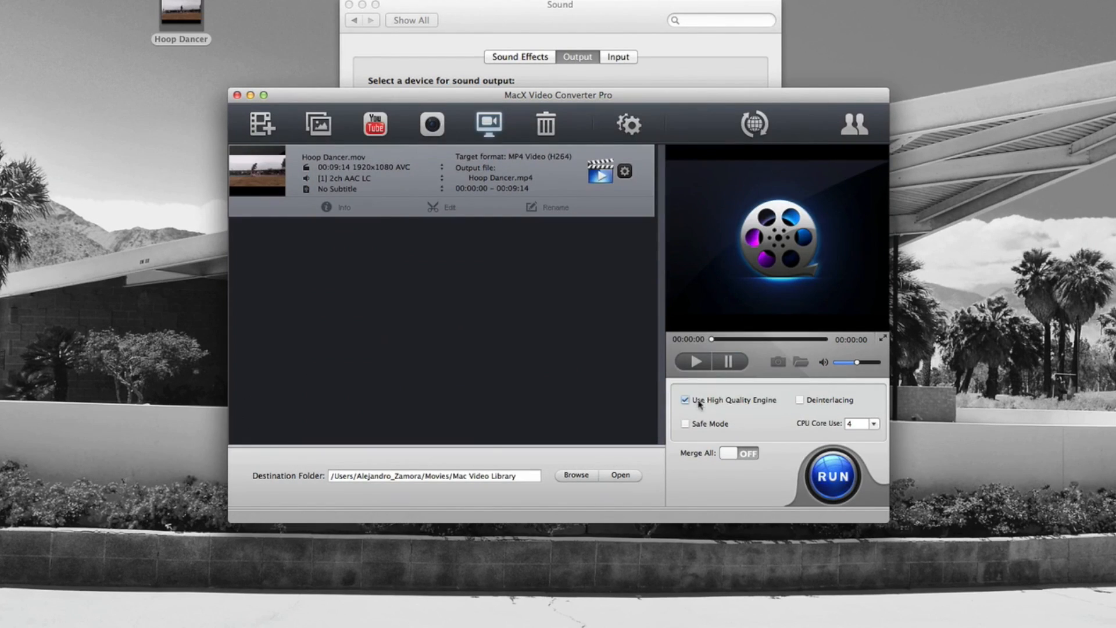
click(799, 400)
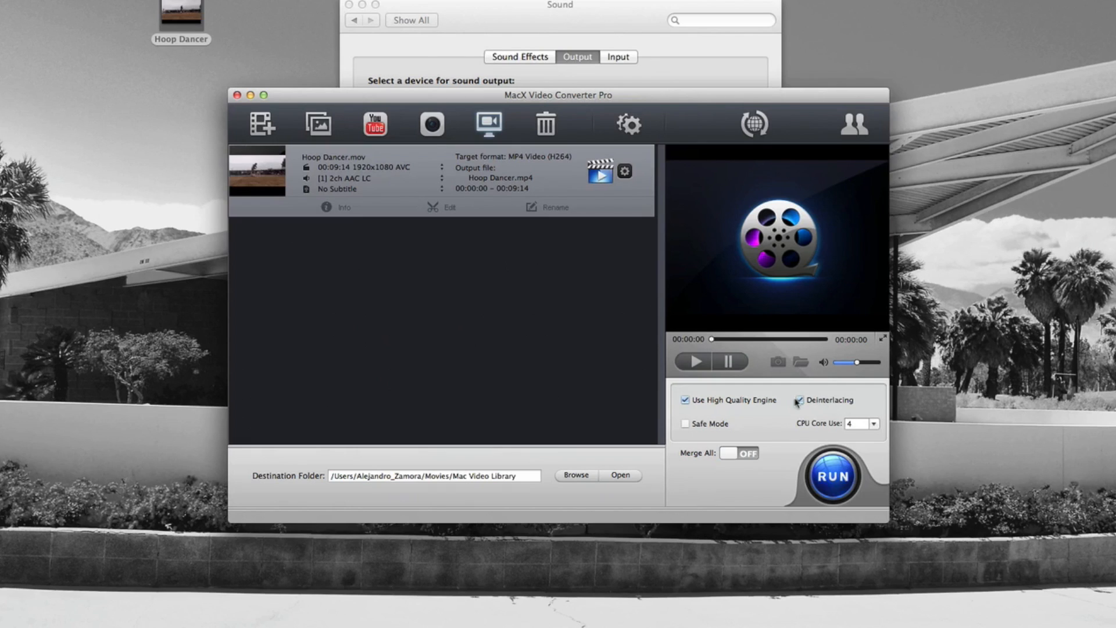
Run the conversion of the Hoop Dancer video to MP4 and stop it from the progress sheet
click(837, 478)
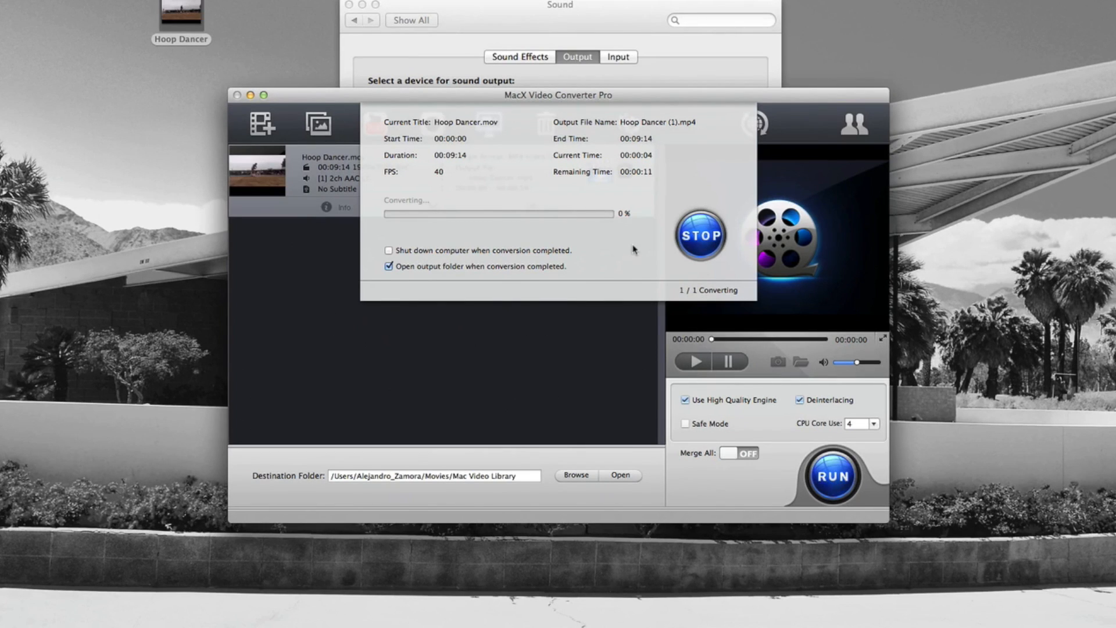
click(697, 244)
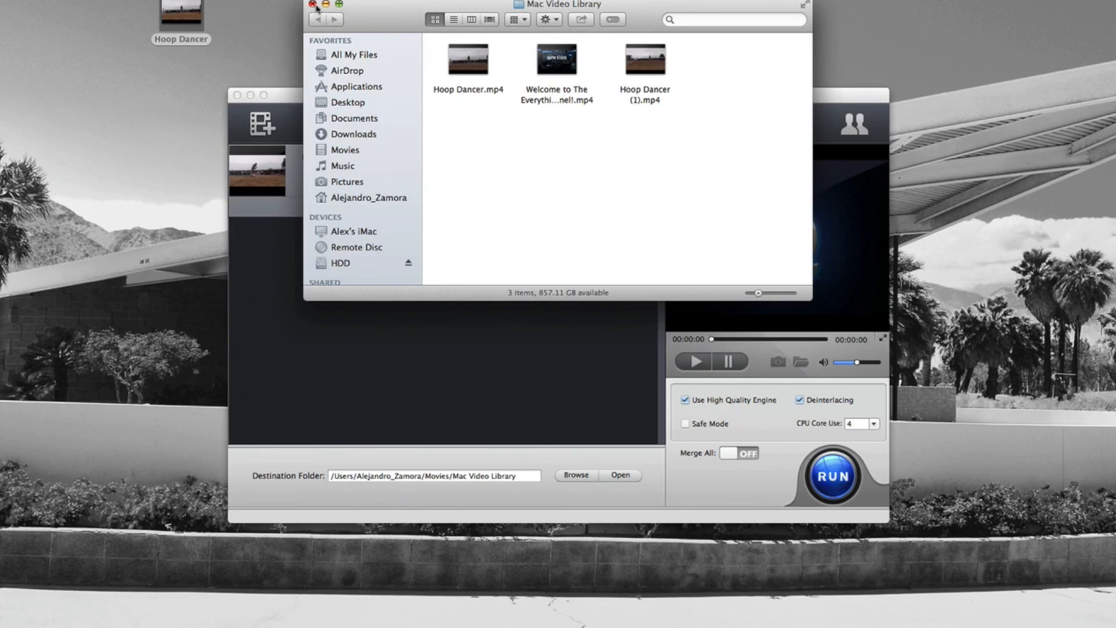
Delete all three videos in the Mac Video Library output folder and close the folder window
drag(436, 102, 651, 61)
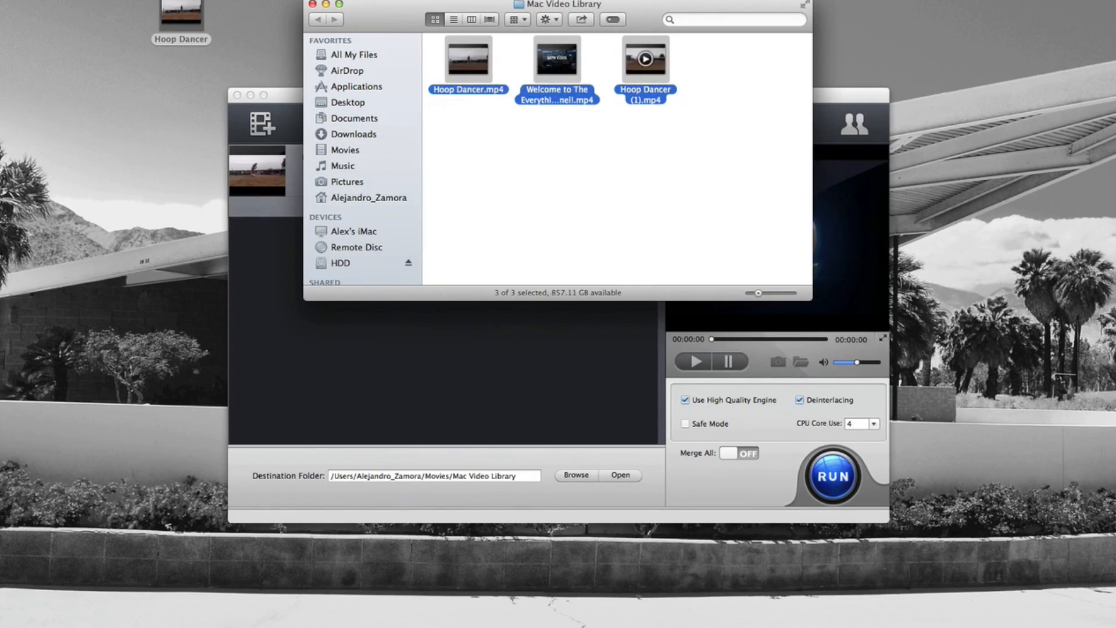
key(super+BackSpace)
click(313, 4)
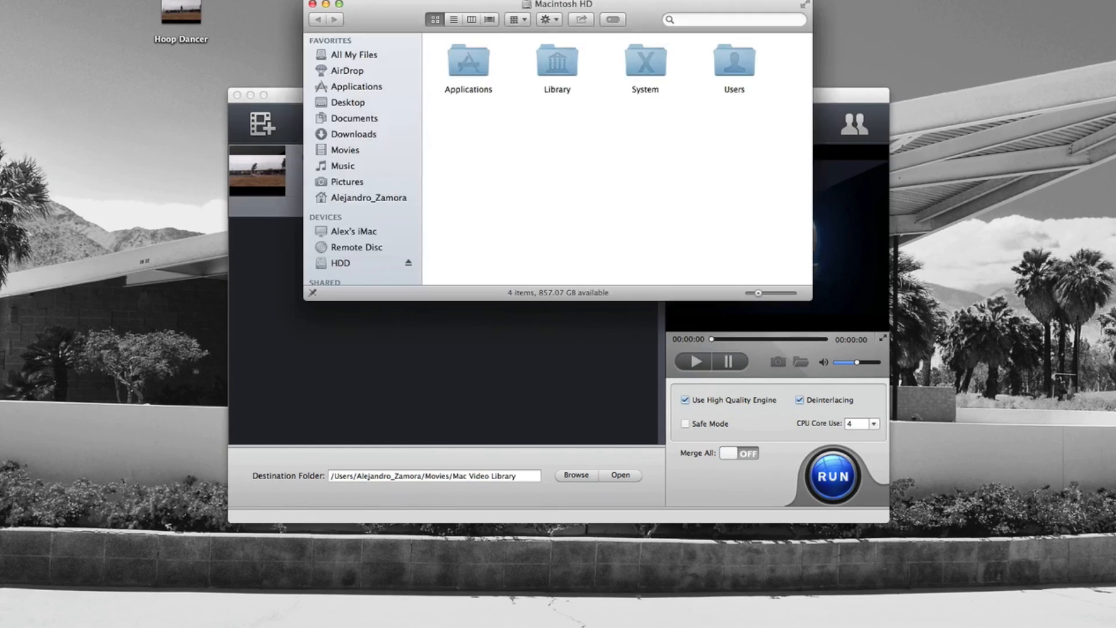
Reopen the Mac Video Library folder inside Movies, restore the three deleted videos to it and close the window
click(345, 151)
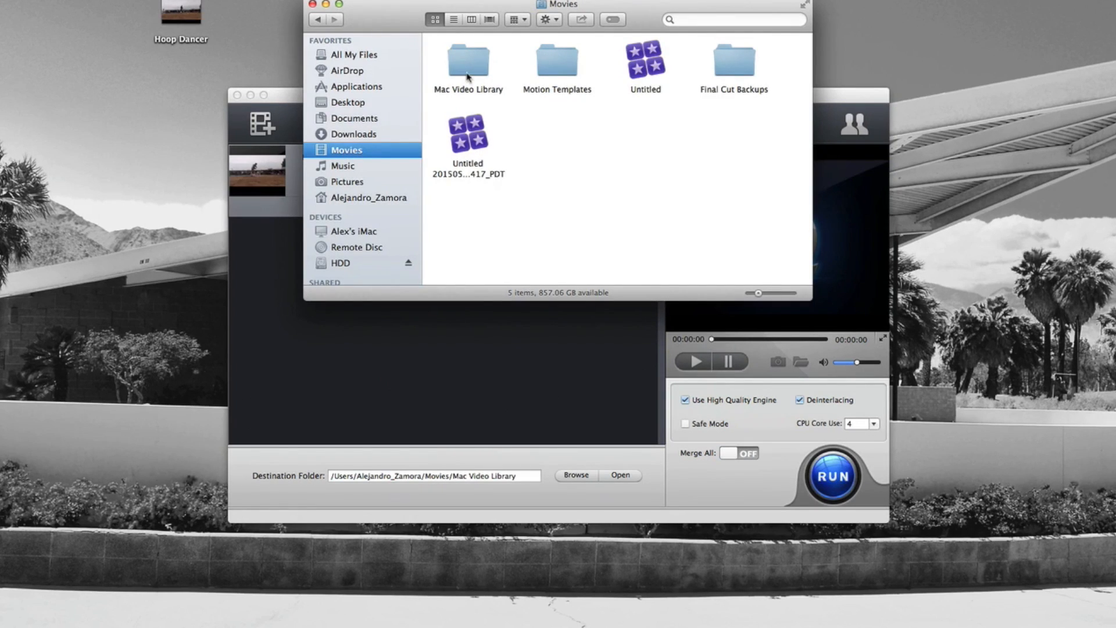
double_click(467, 76)
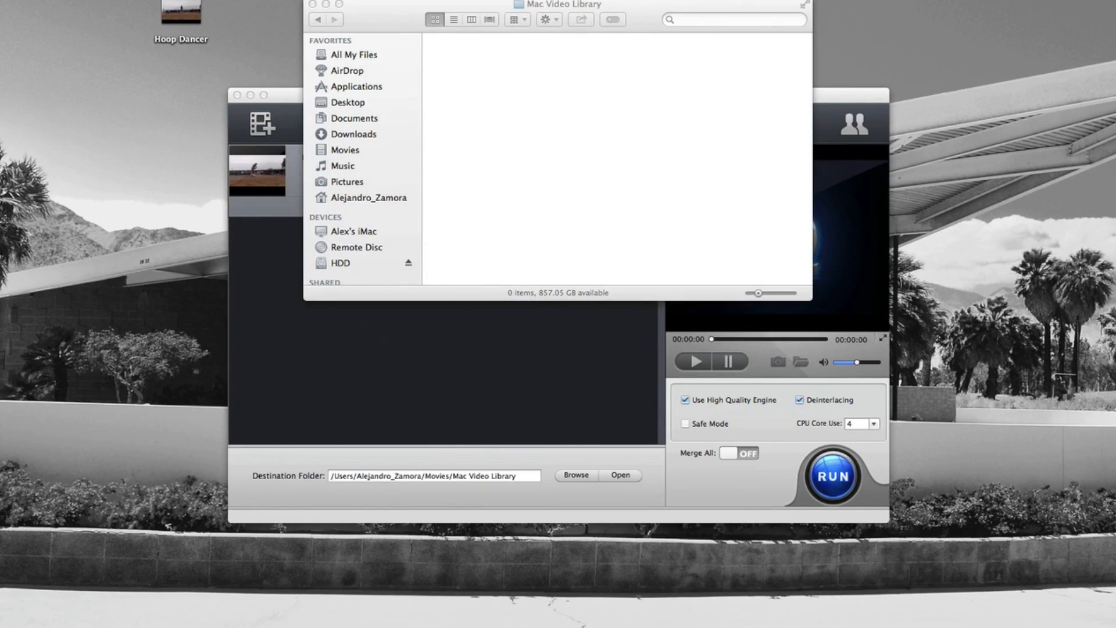
drag(314, 1, 485, 63)
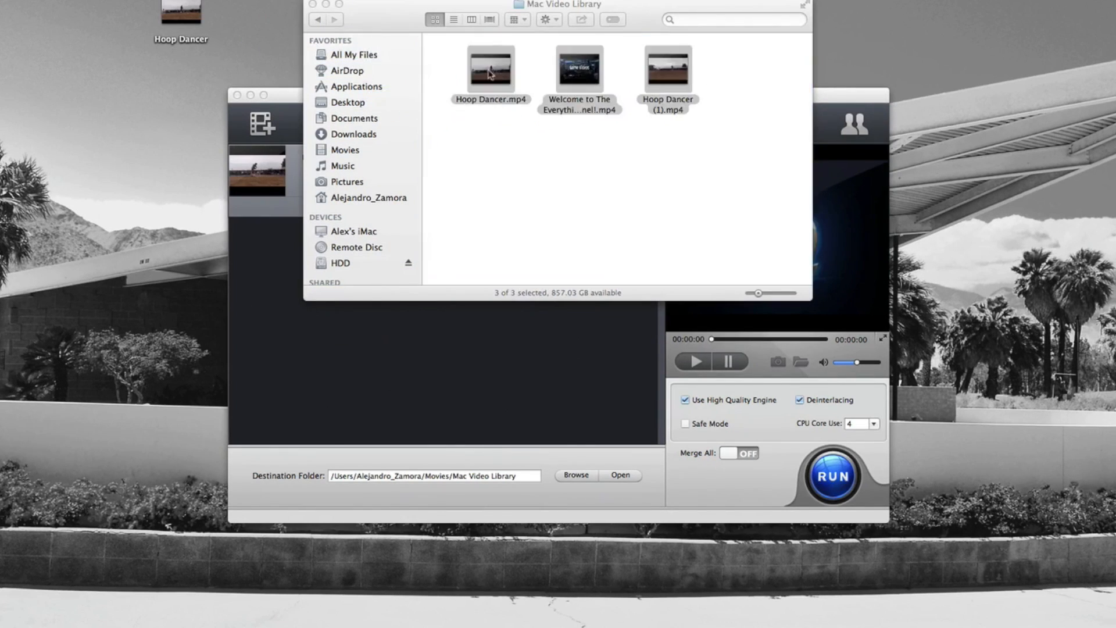
click(312, 5)
Switch to the Sound preferences, set the output device to Internal Speakers and close the window
click(368, 64)
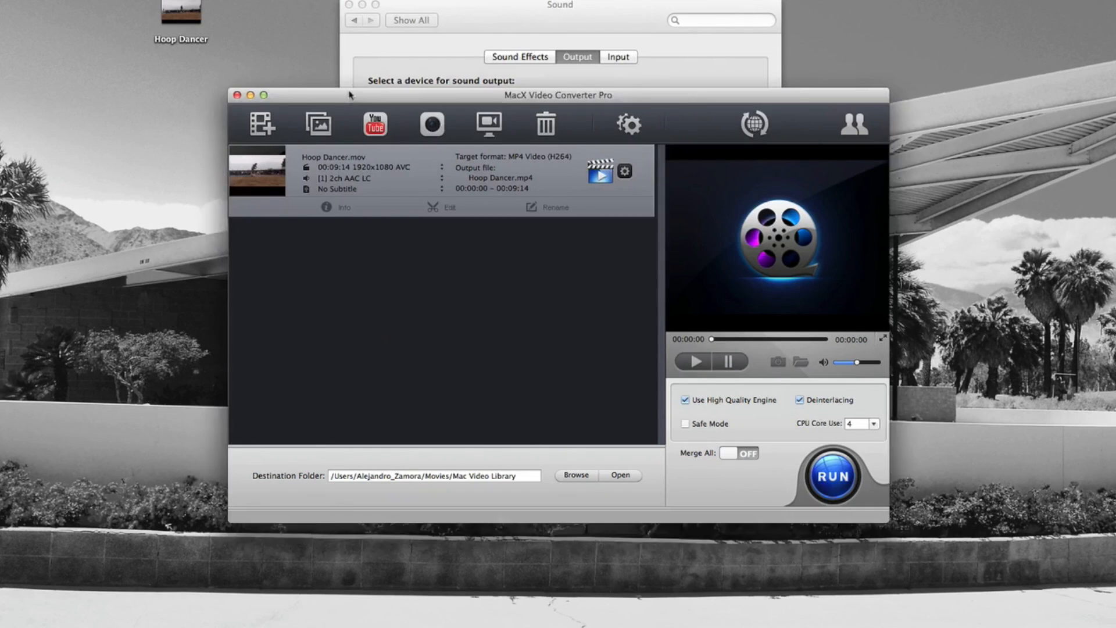
click(394, 108)
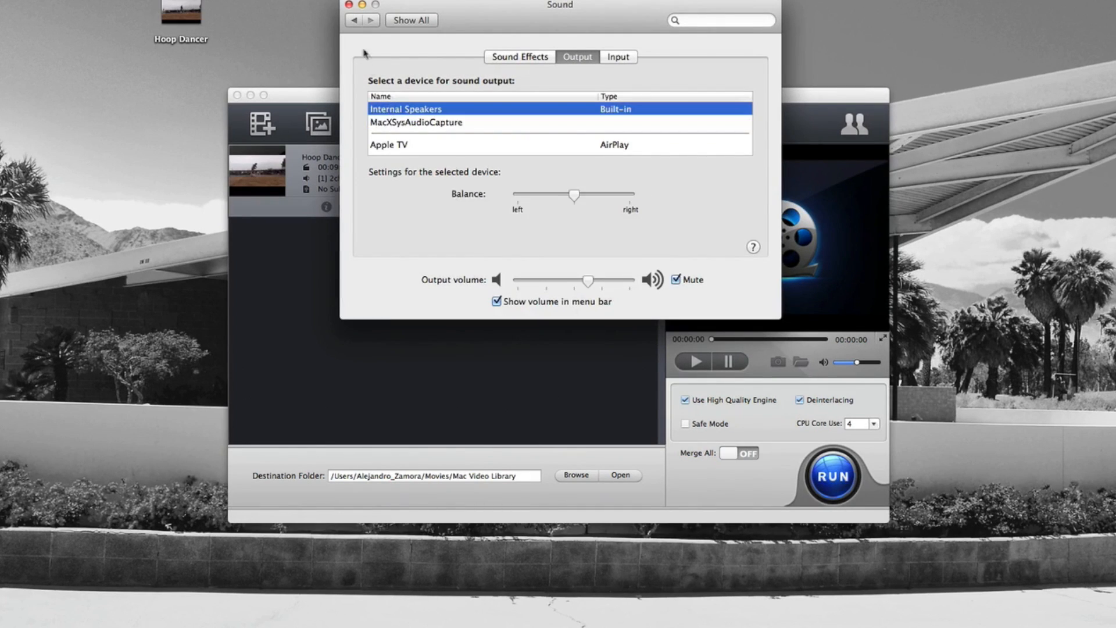
click(348, 5)
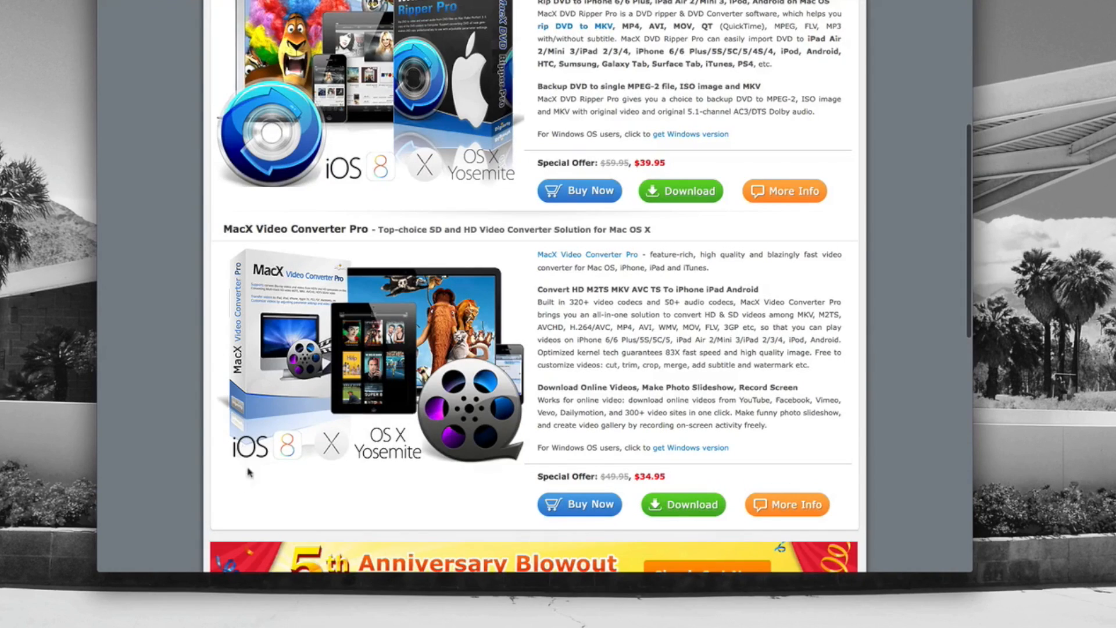
Look through the MacX web page's descriptions and offers for DVD Ripper Pro and Video Converter Pro
scroll(248, 472, up, 5)
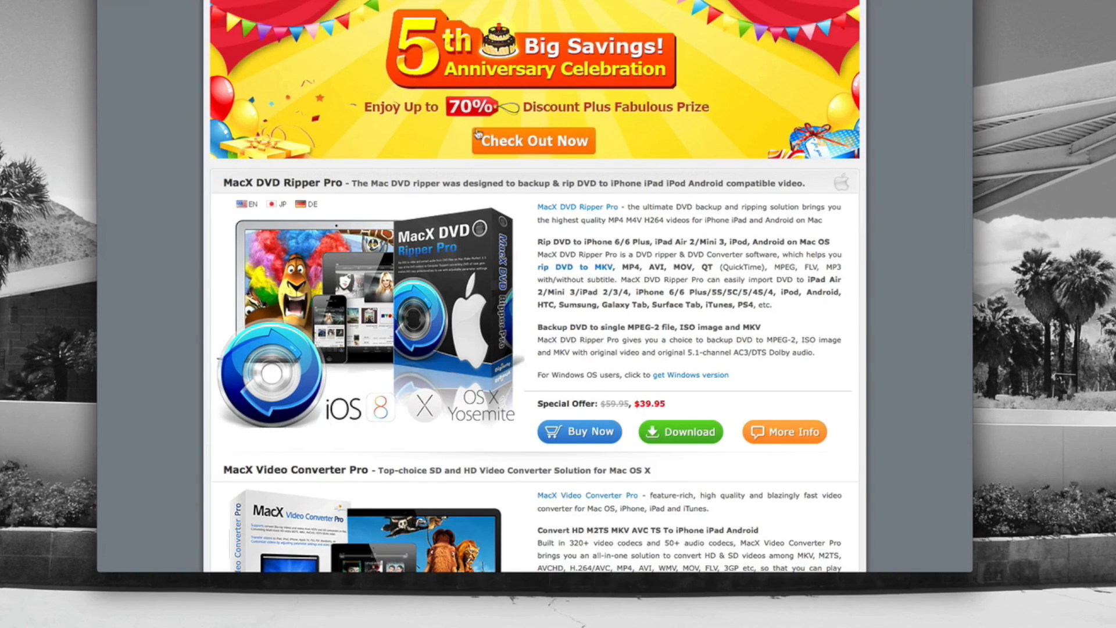
scroll(480, 135, down, 2)
scroll(307, 127, down, 3)
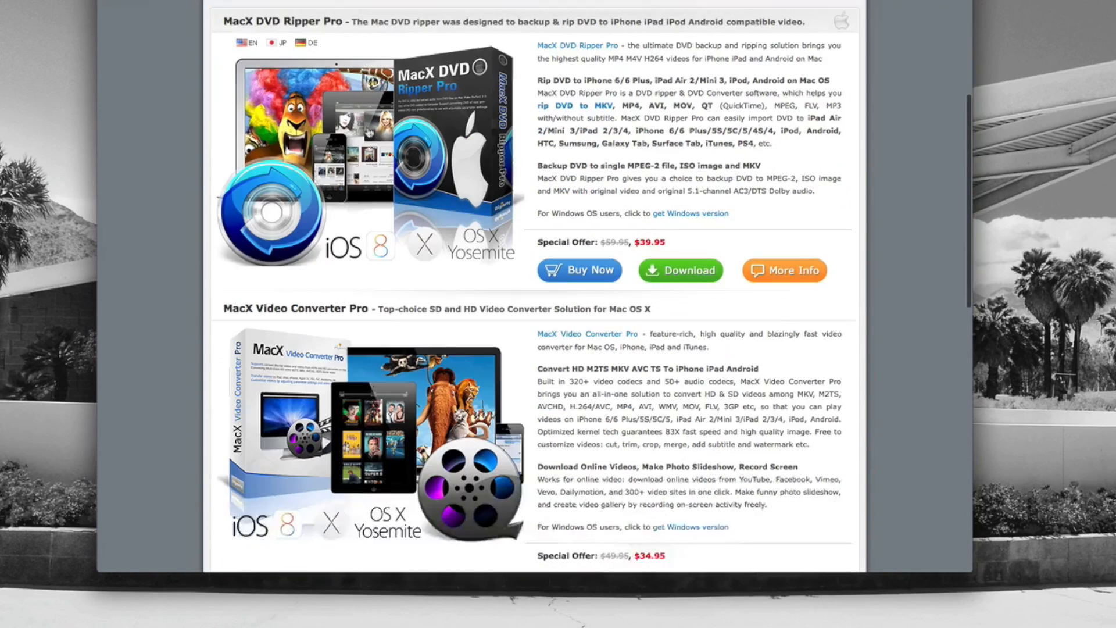
scroll(489, 337, down, 4)
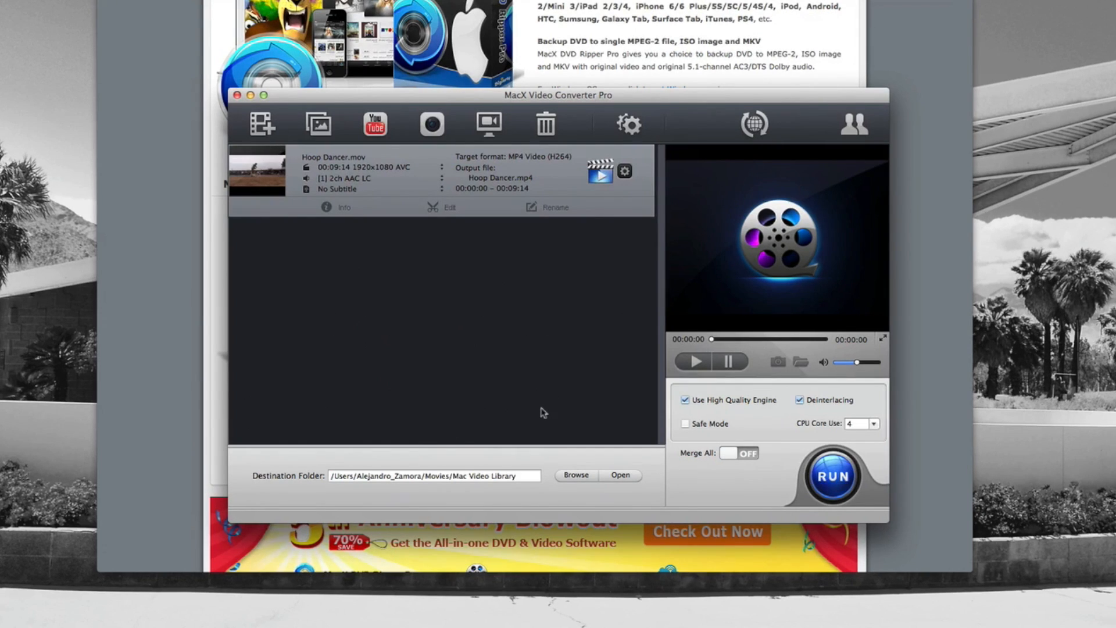
Return to MacX Video Converter Pro and open its version, registration and contact information
click(852, 129)
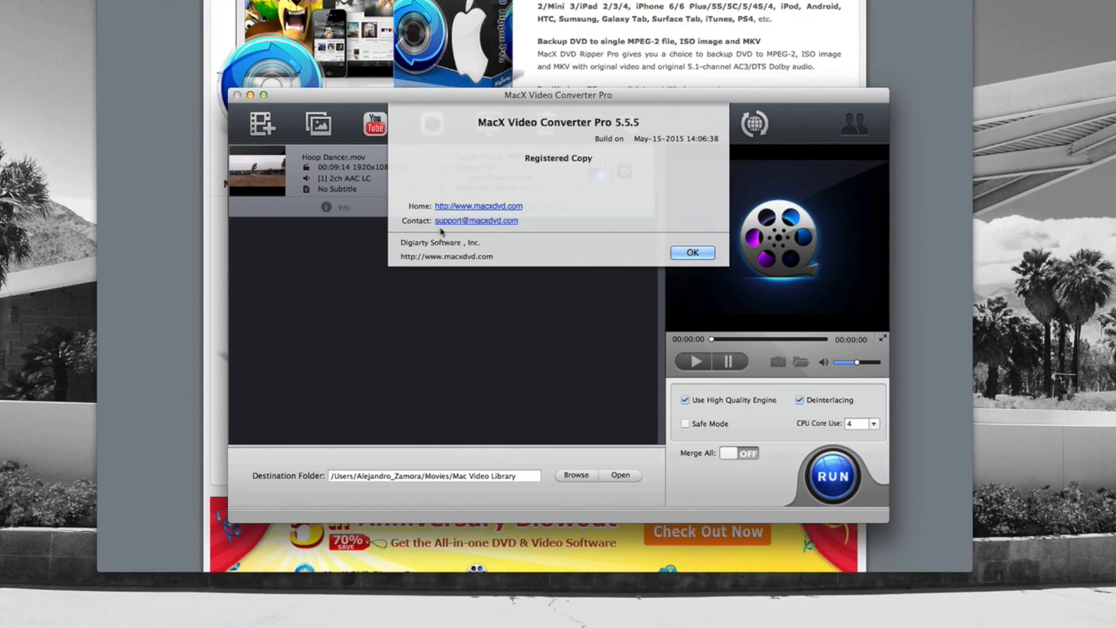